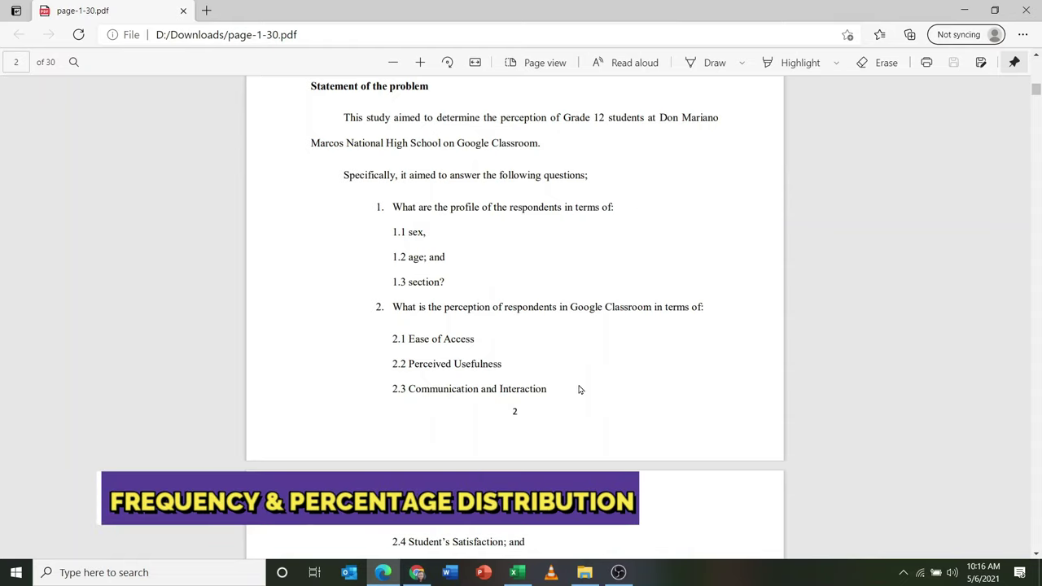
Review the research questions in the PDF, then bring the Excel workbook 'code' to the front
scroll(579, 389, "down", 2)
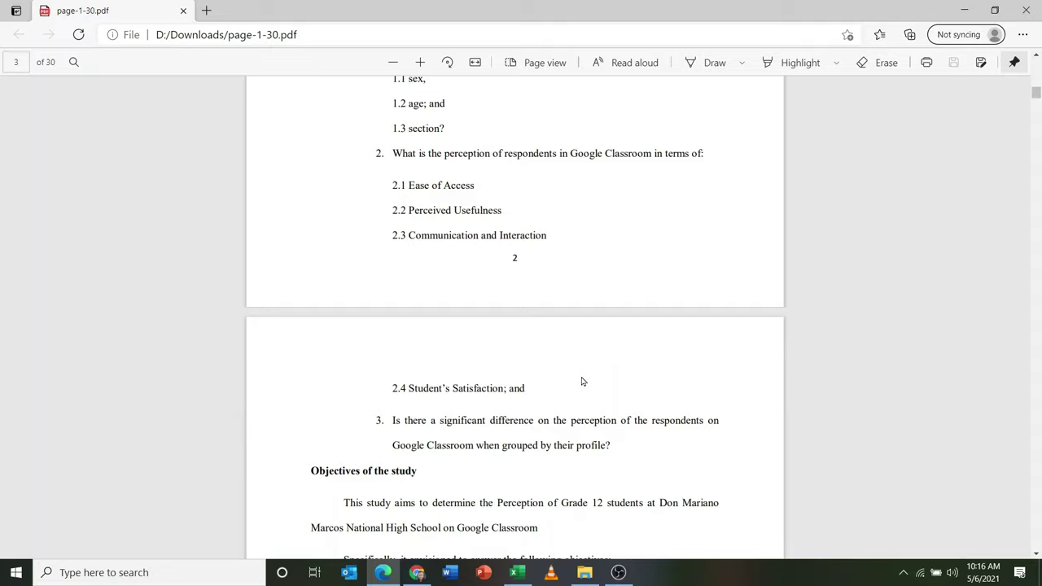
scroll(581, 381, "up", 2)
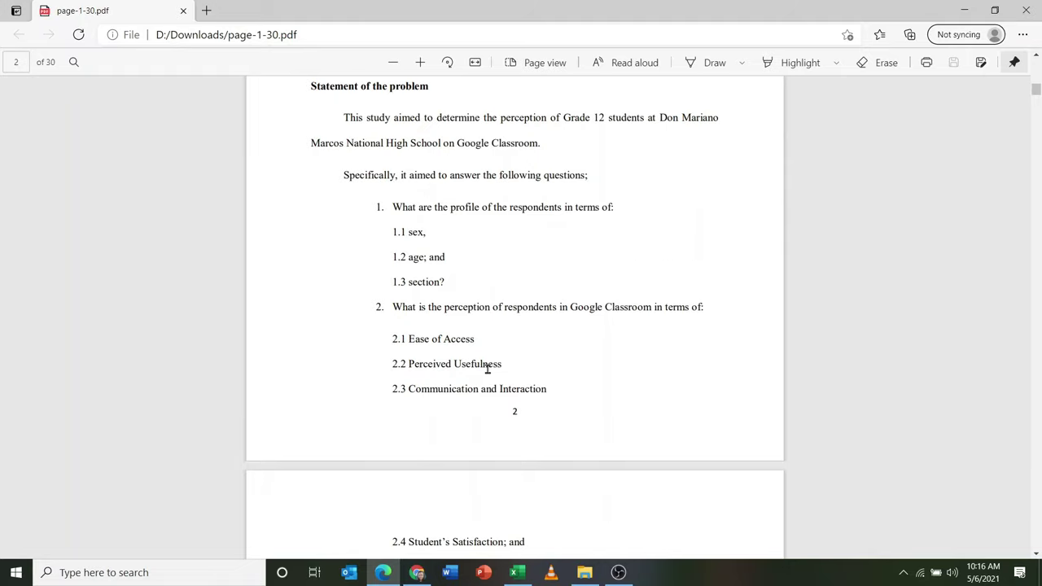
scroll(486, 367, "down", 2)
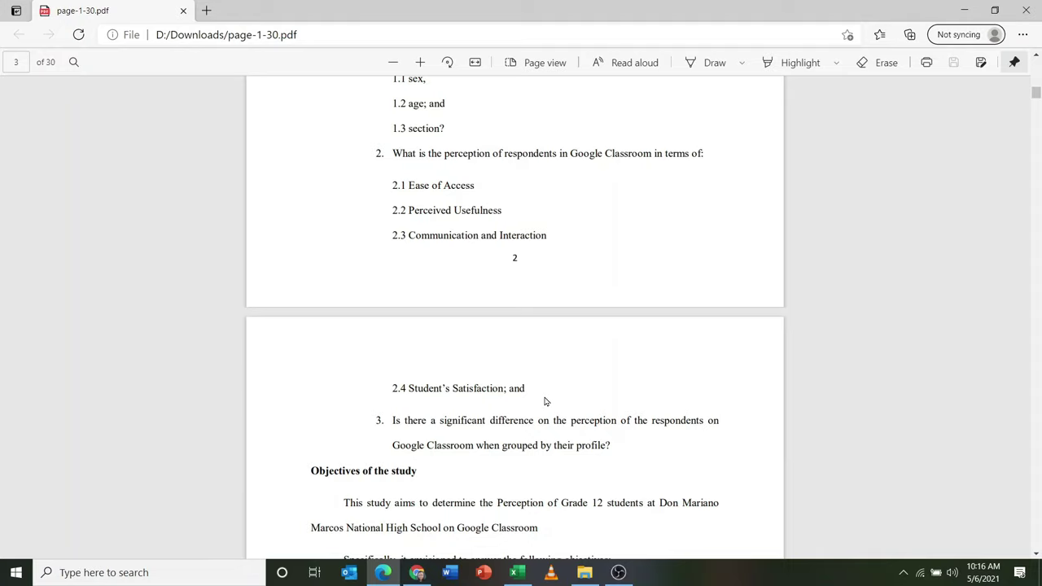
scroll(547, 400, "up", 2)
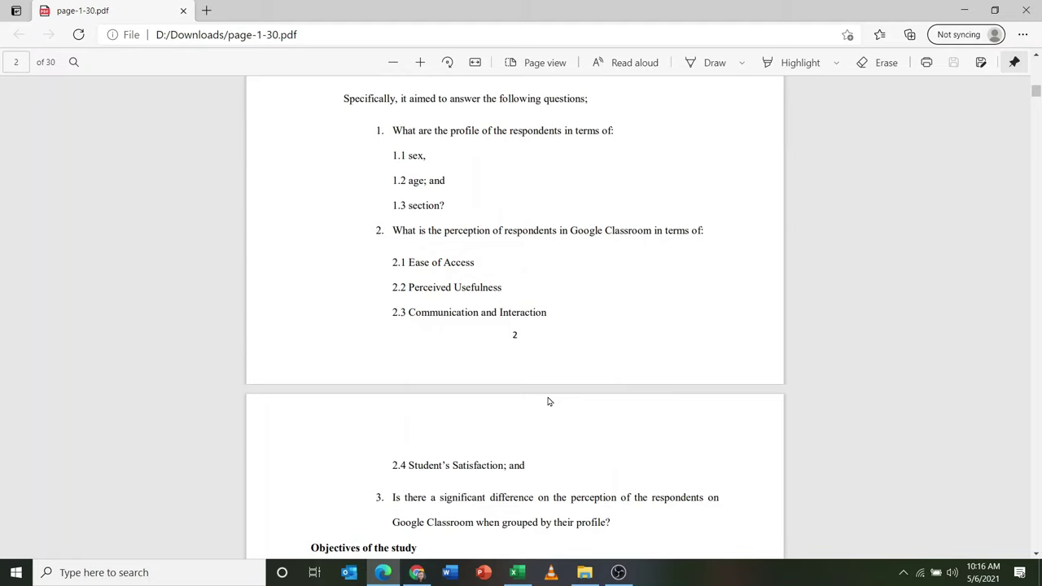
left_click(521, 578)
Walk through the age, gender (Male 1, Female 2), section and grade codes, then go to Sheet2
left_click(439, 274)
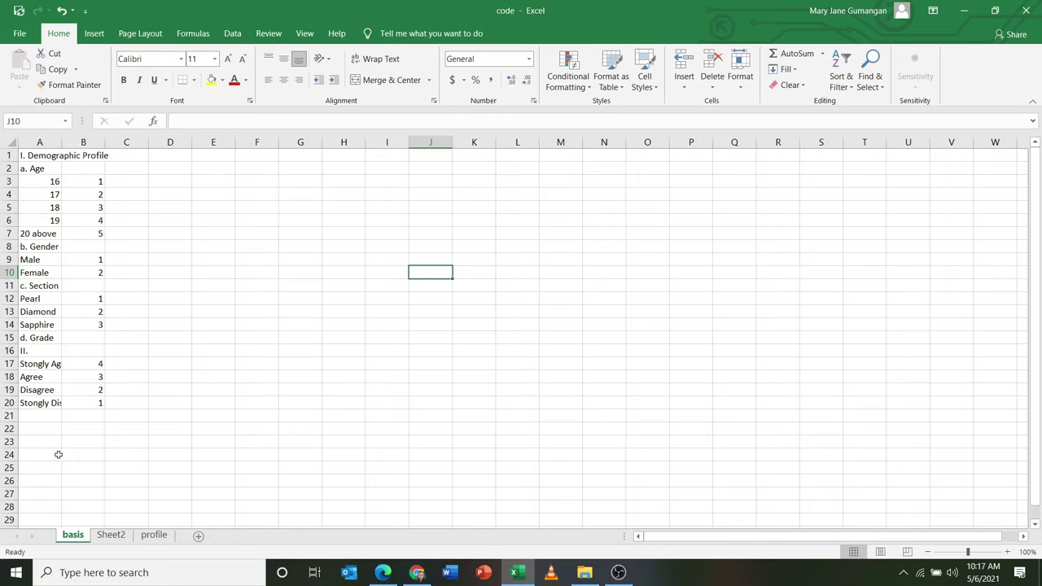
left_click(44, 181)
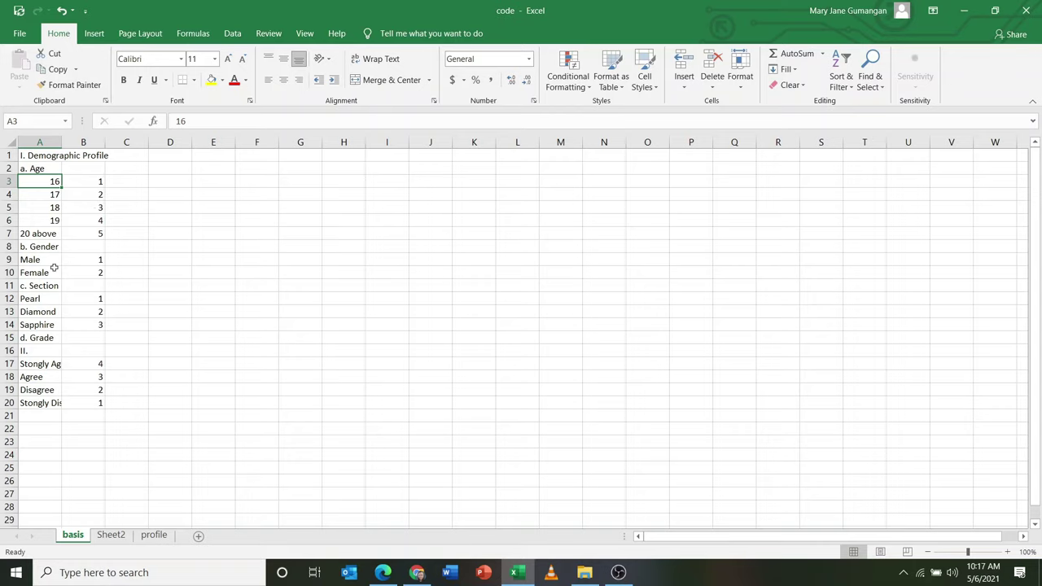
left_click(29, 259)
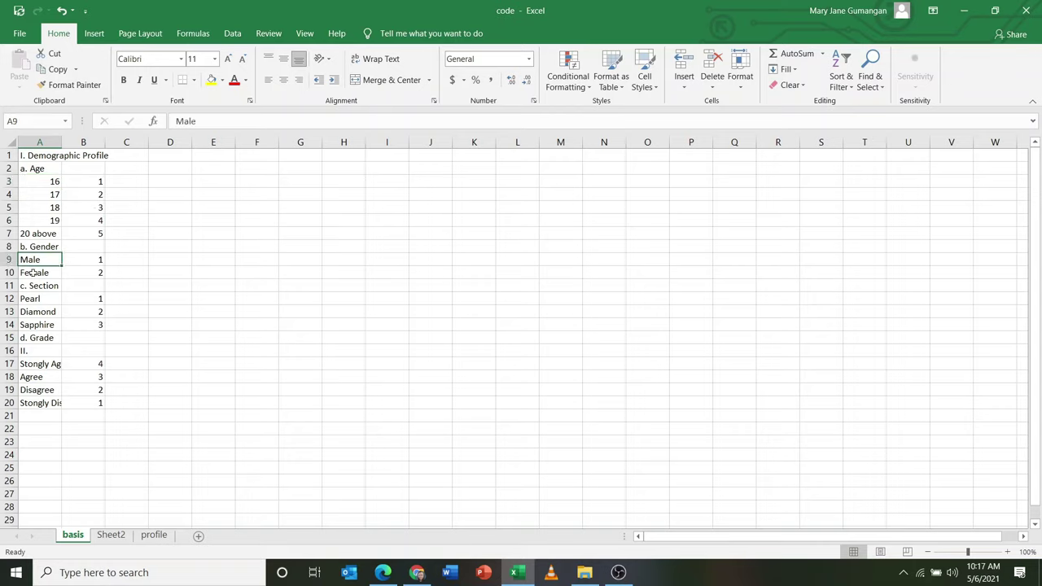
left_click(32, 273)
left_click(95, 272)
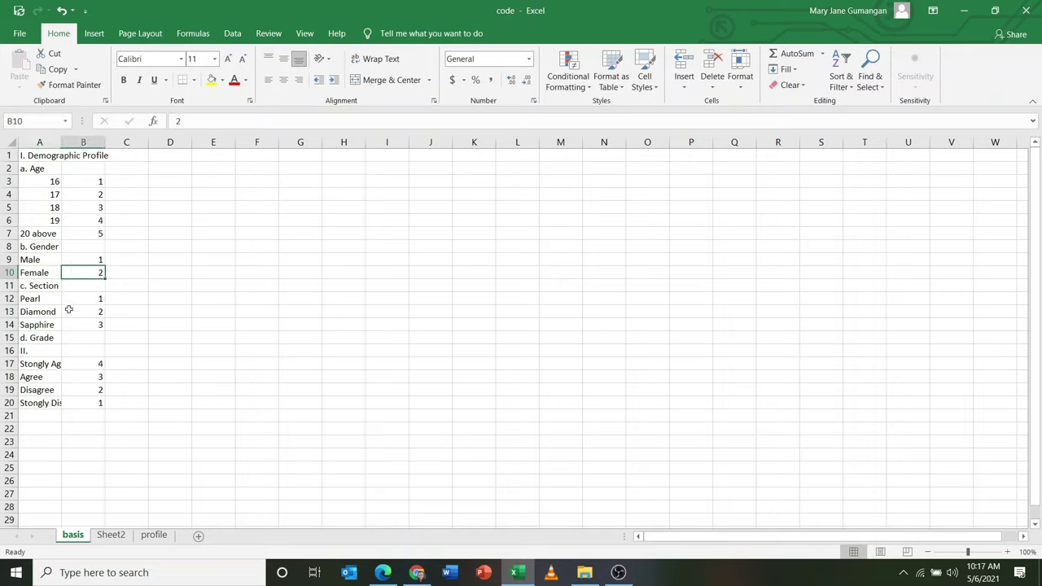
left_click(37, 300)
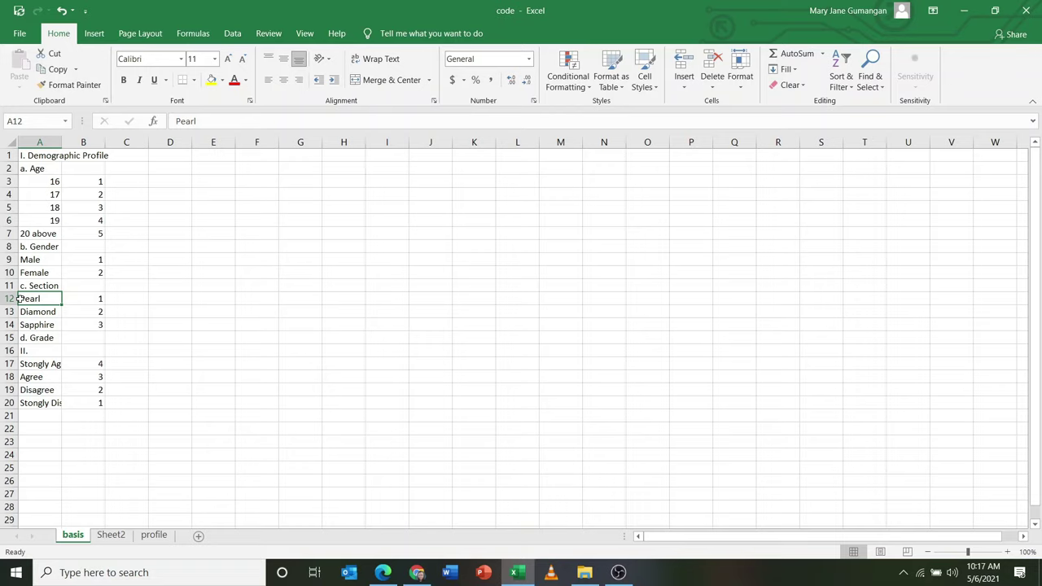
left_click(31, 341)
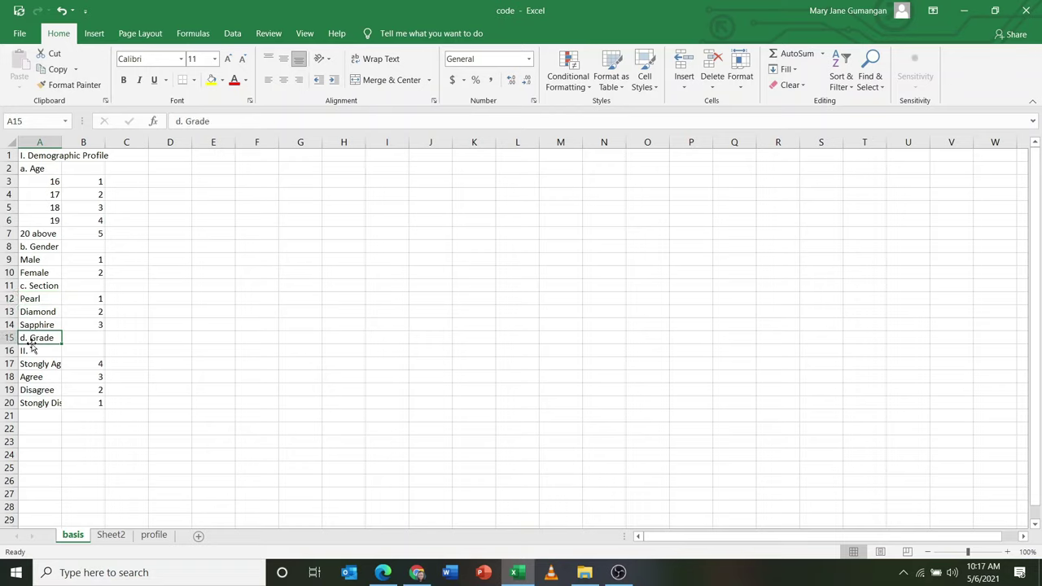
left_click(400, 322)
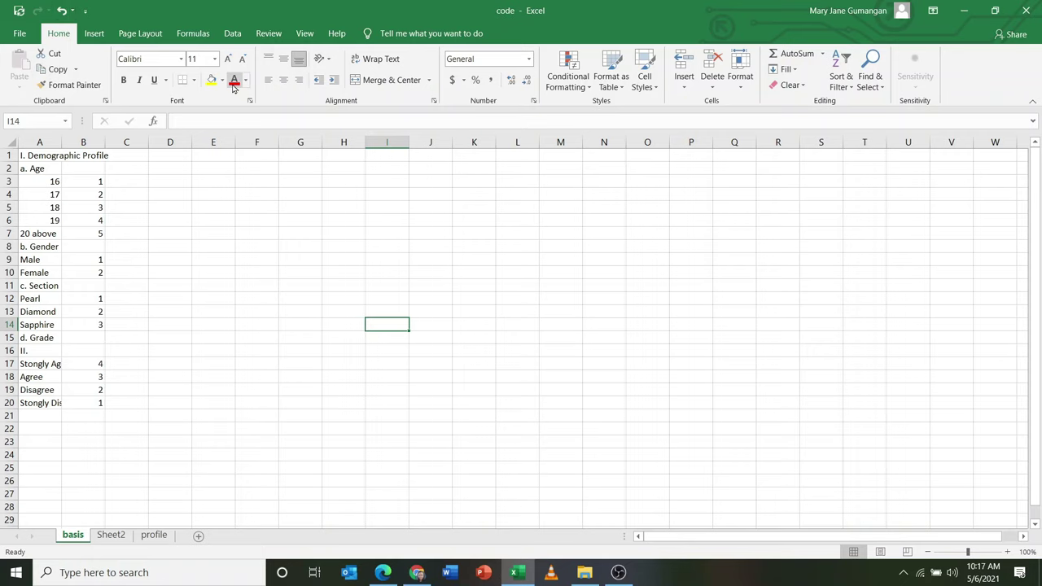
left_click(111, 536)
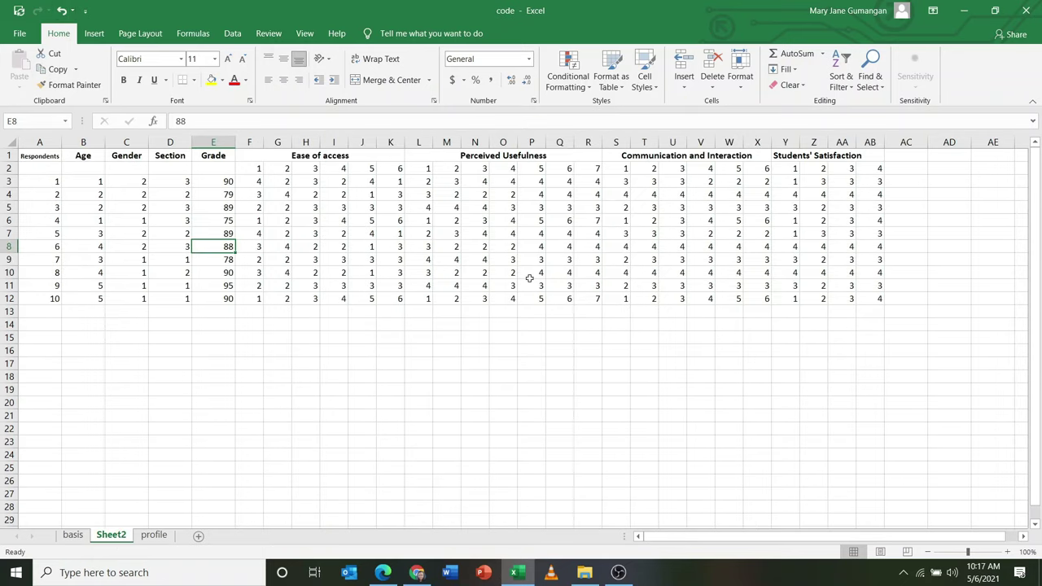
mouse_move(36, 166)
left_mouse_down()
mouse_move(852, 221)
mouse_move(214, 284)
mouse_move(211, 294)
left_mouse_up()
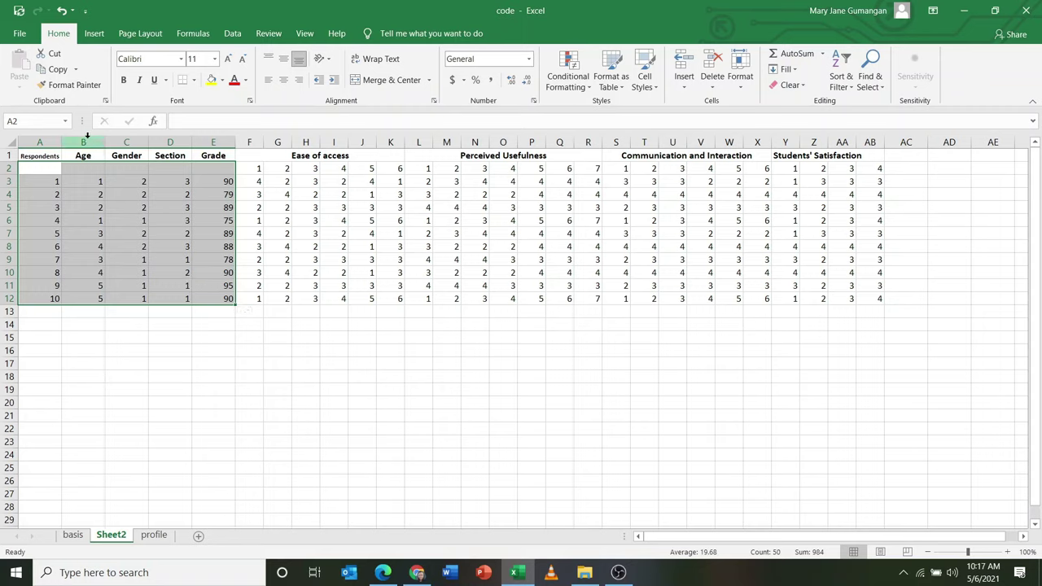
left_click(225, 168)
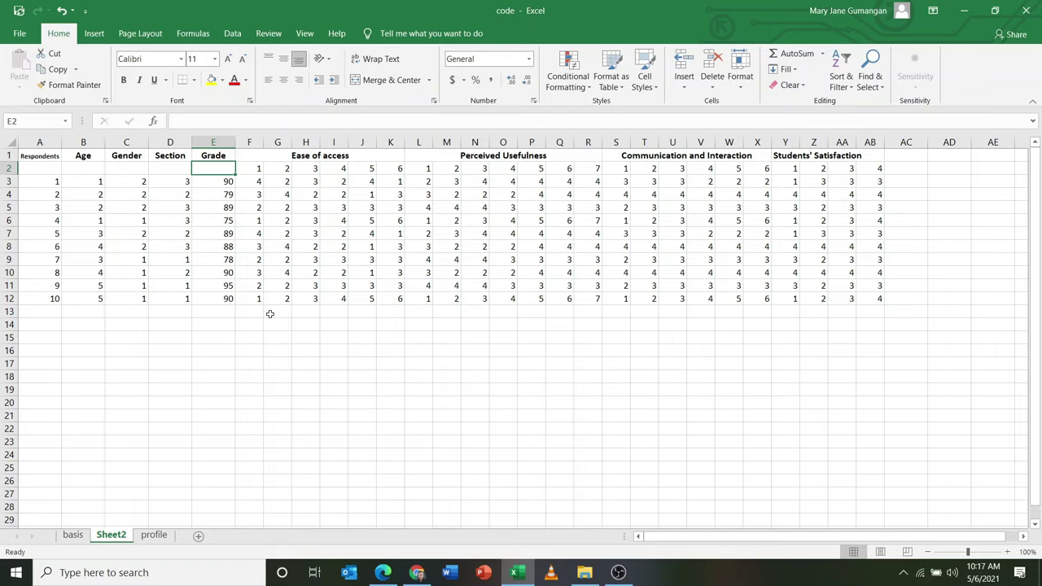
left_click(400, 259)
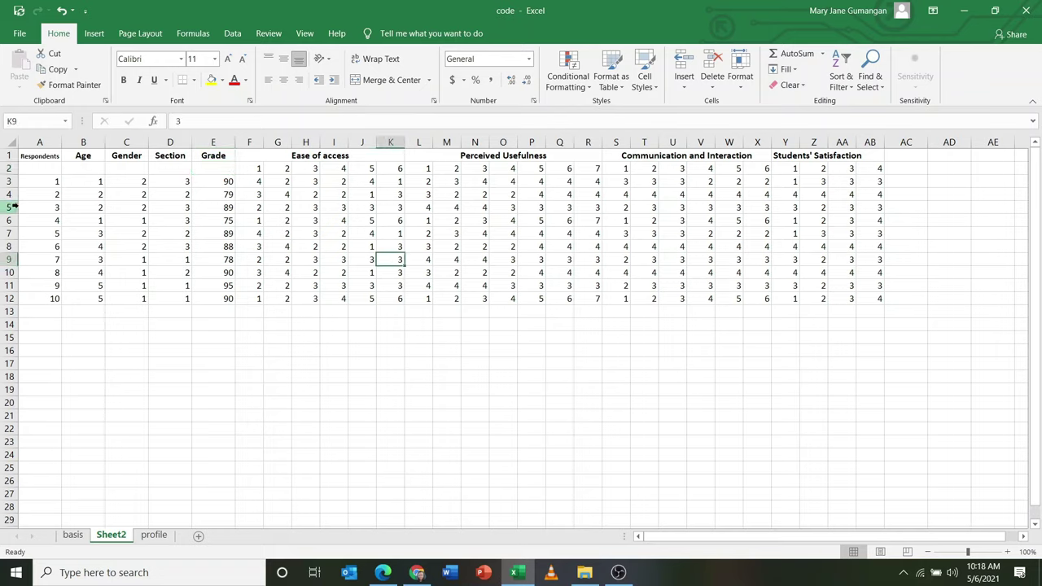
left_click_drag(30, 185, 157, 285)
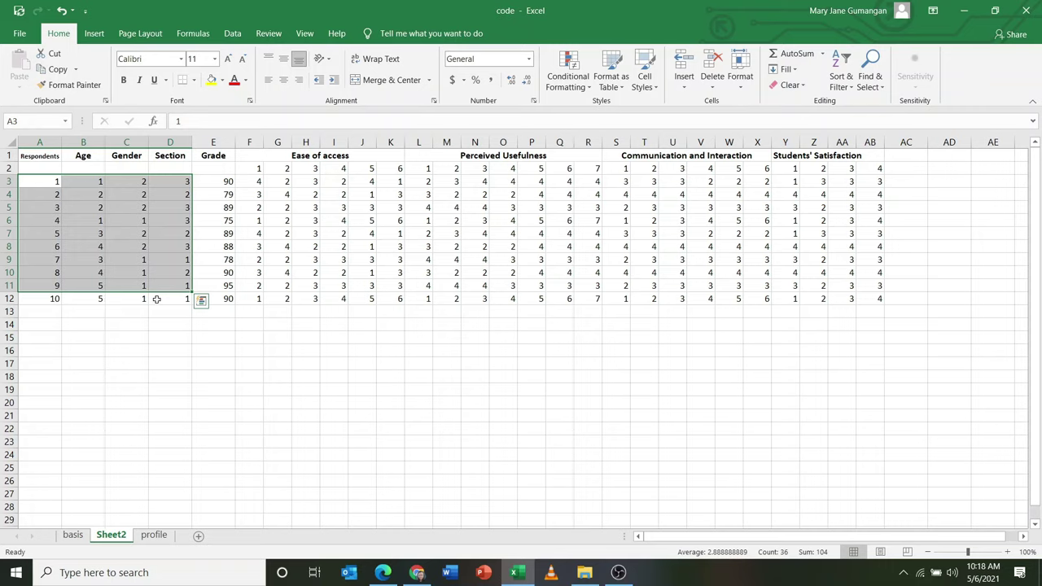
left_click(156, 299)
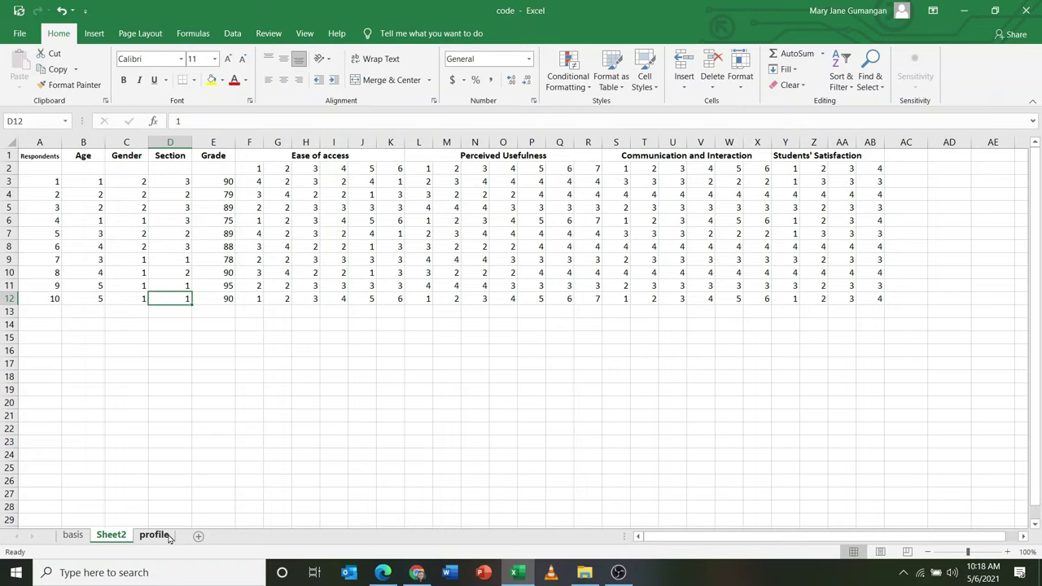
left_click(167, 537)
left_click(106, 534)
left_click_drag(36, 163, 208, 301)
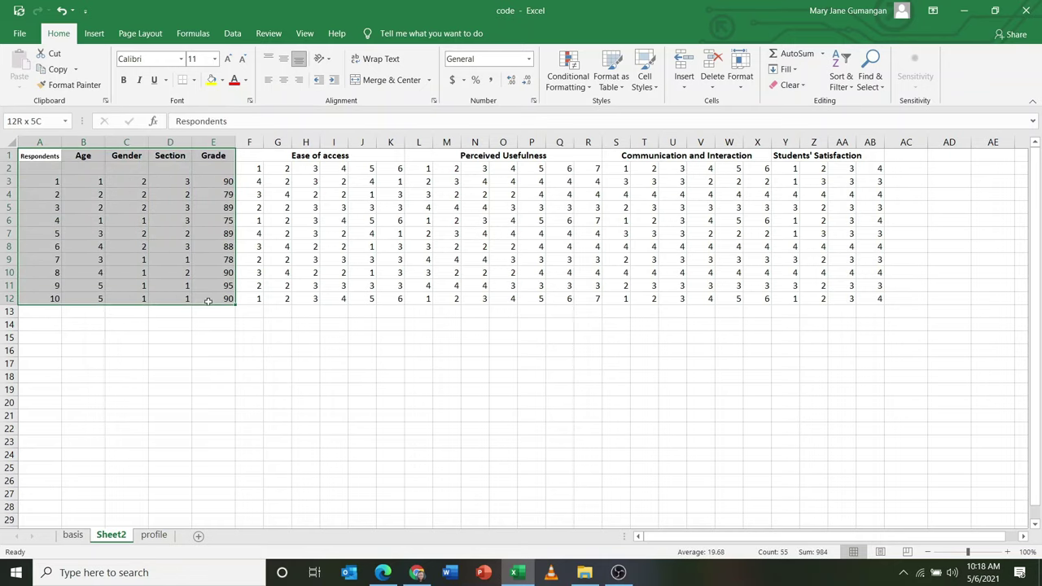
On the profile sheet, inspect the Age frequency table and the FREQUENCY formula in J6
left_click(154, 534)
left_click(38, 151)
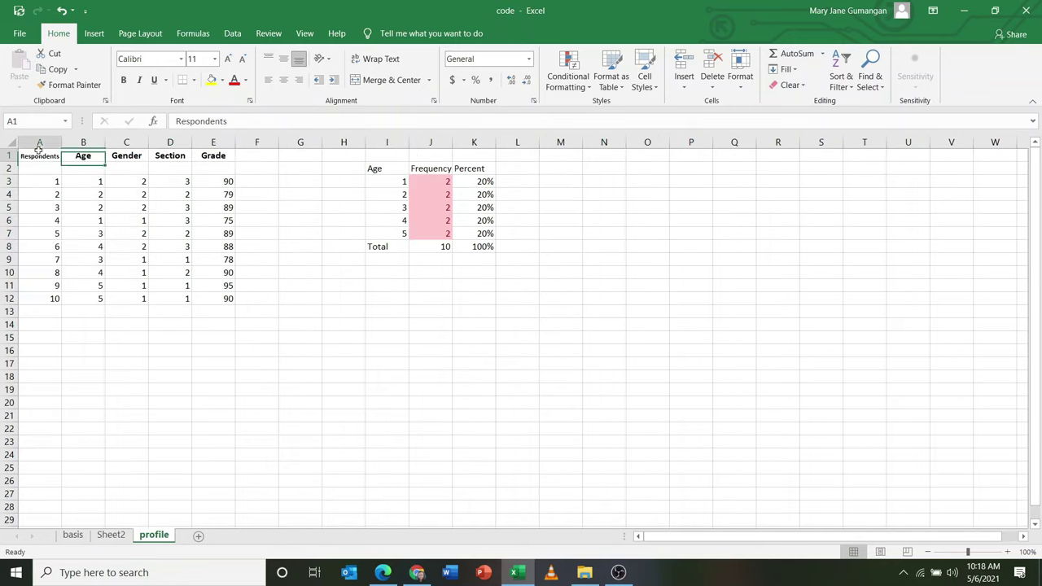
left_click_drag(38, 151, 217, 298)
left_click(445, 149)
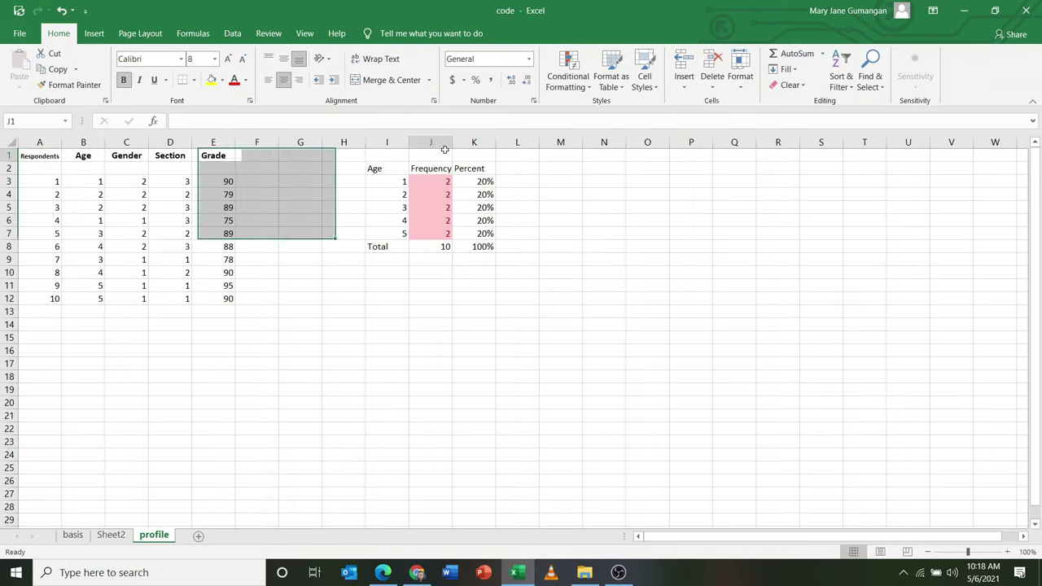
left_click_drag(431, 142, 344, 167)
left_click(358, 208)
left_click(377, 167)
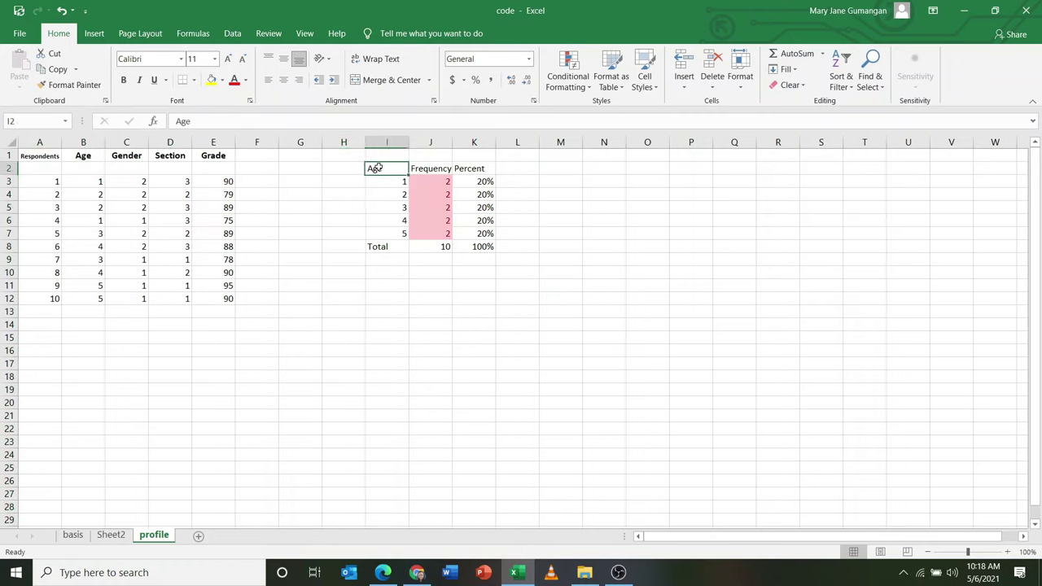
left_click(447, 170)
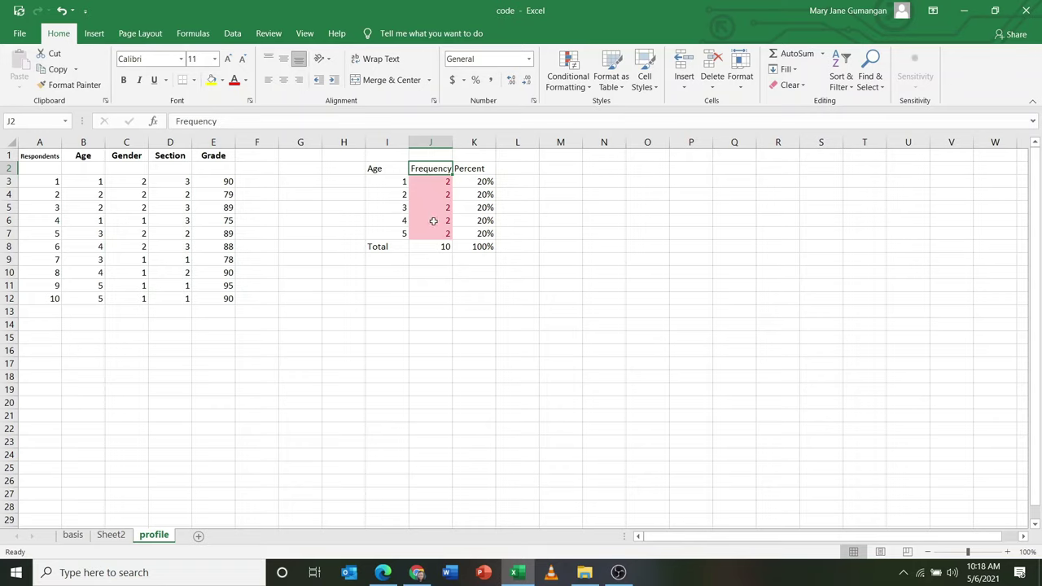
left_click(432, 222)
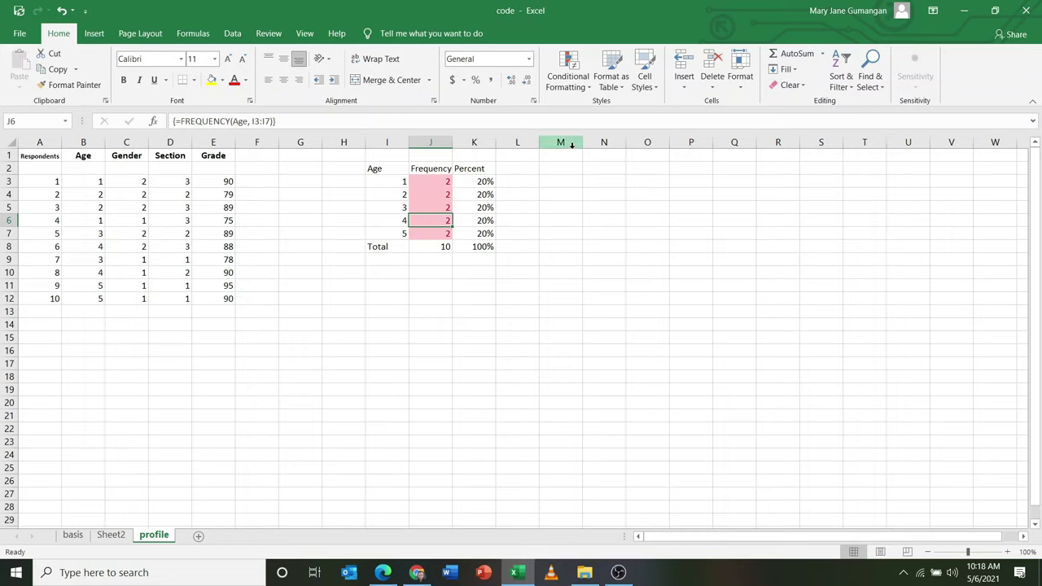
left_click(568, 170)
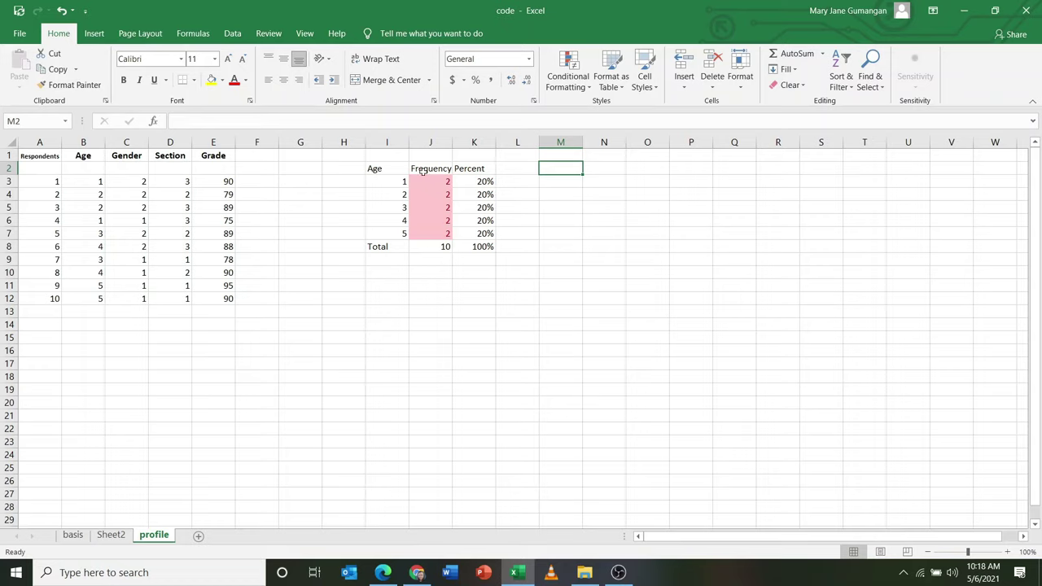
Head M2 'Gender' and copy the Frequency and Percent headings into N2:O2
type("Ge")
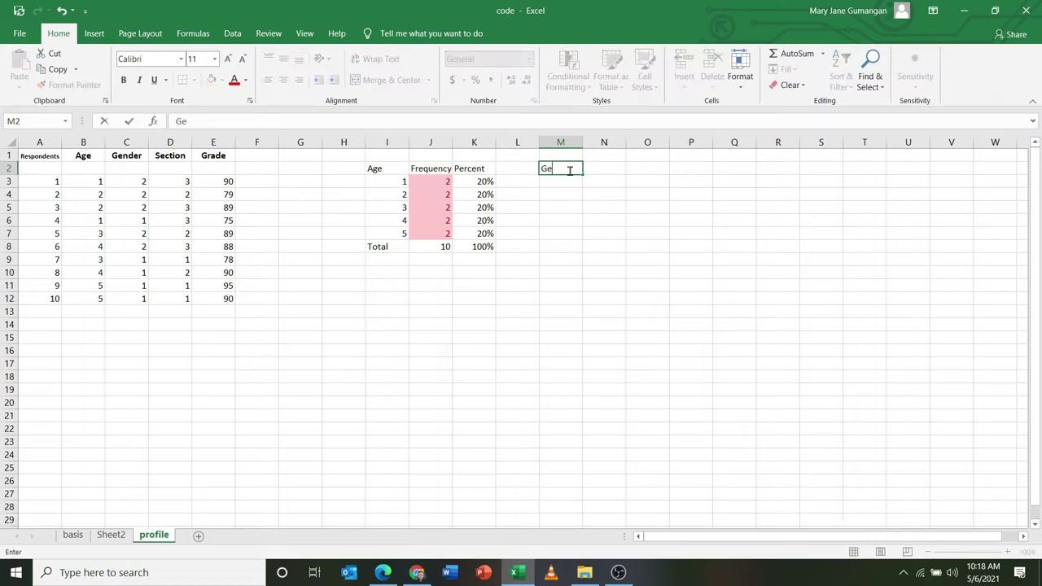
type("nder")
left_click(600, 175)
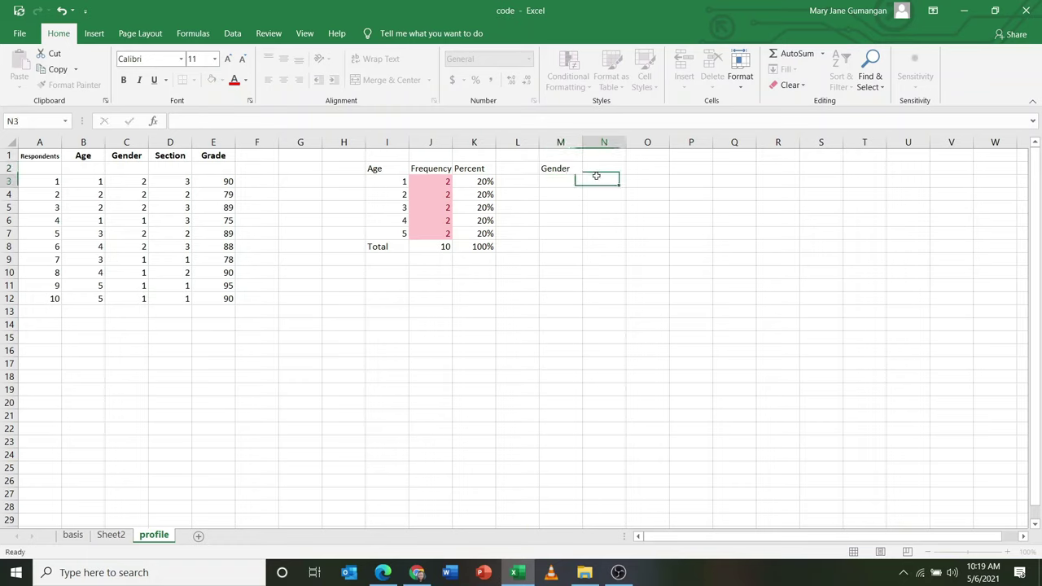
left_click_drag(420, 168, 470, 169)
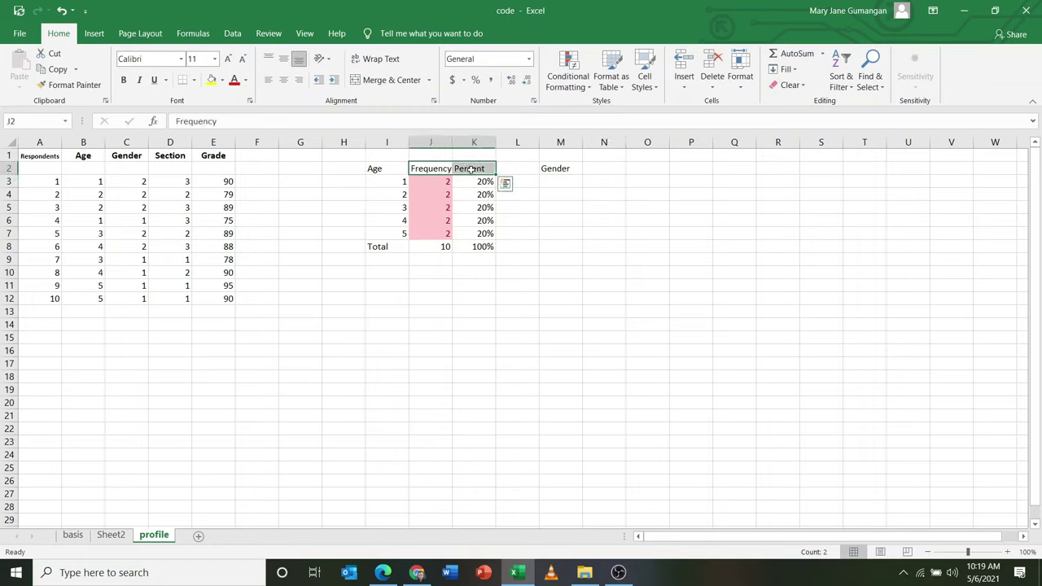
key("ctrl+c")
left_click(597, 166)
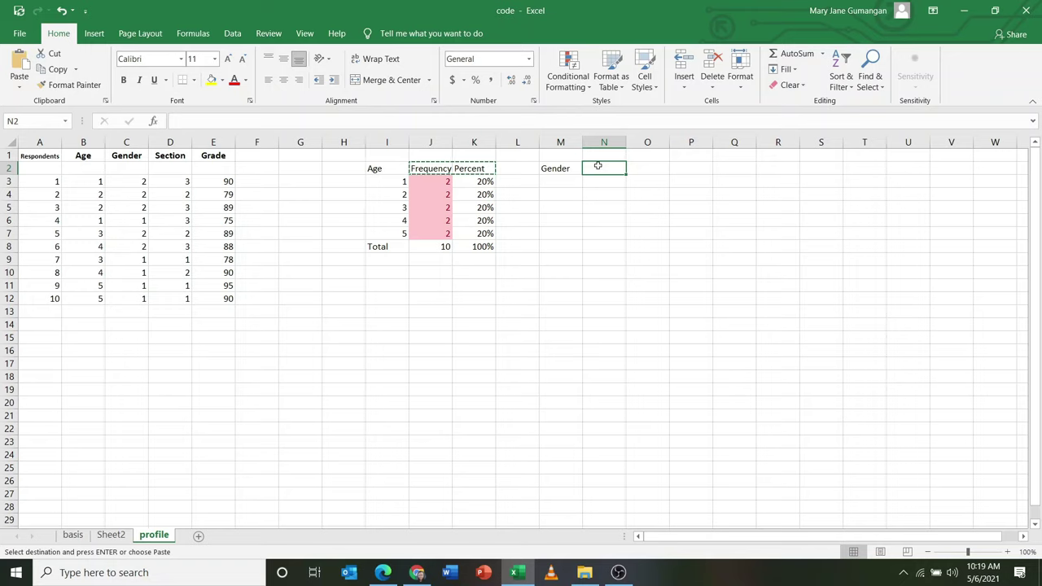
key("ctrl+v")
left_click(652, 212)
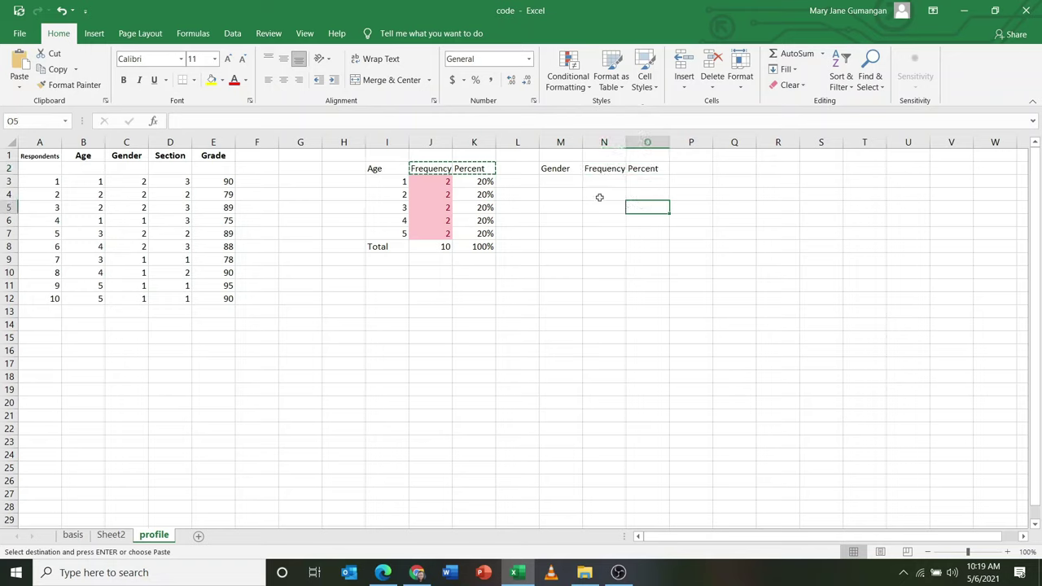
Enter gender codes 1 and 2 in M3 and M4
left_click(561, 182)
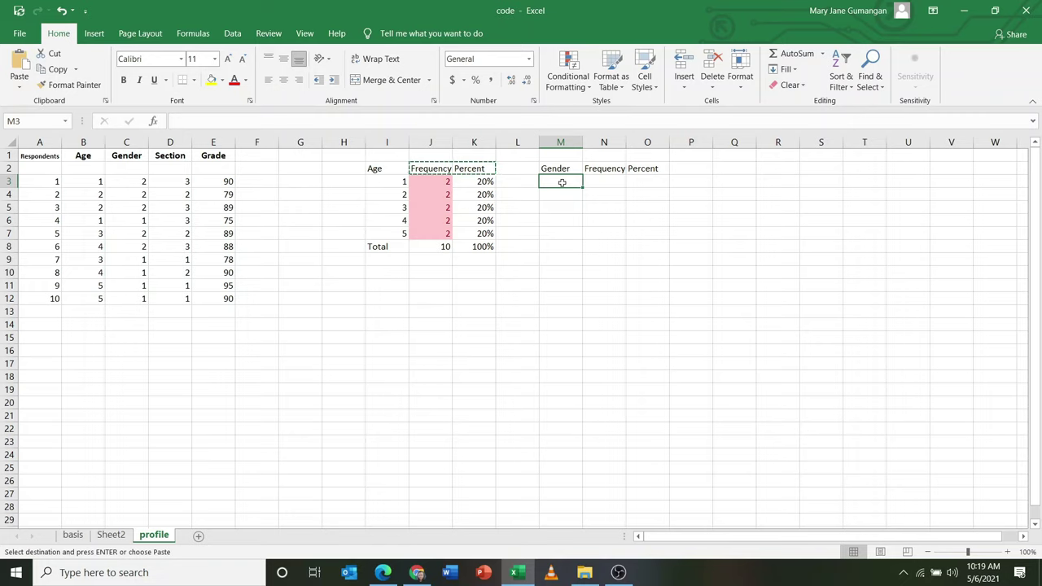
type("1")
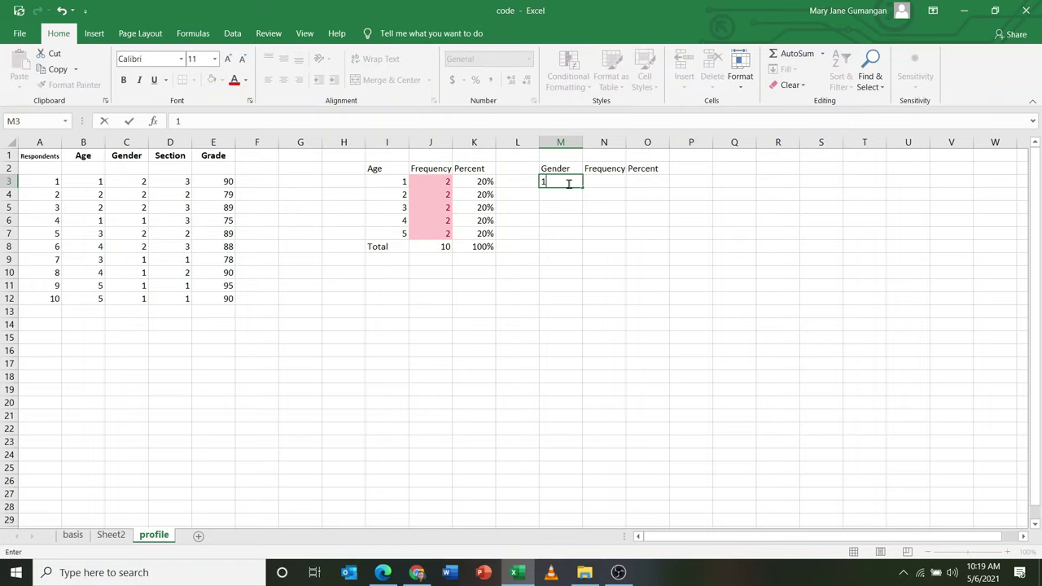
key("Return")
type("2")
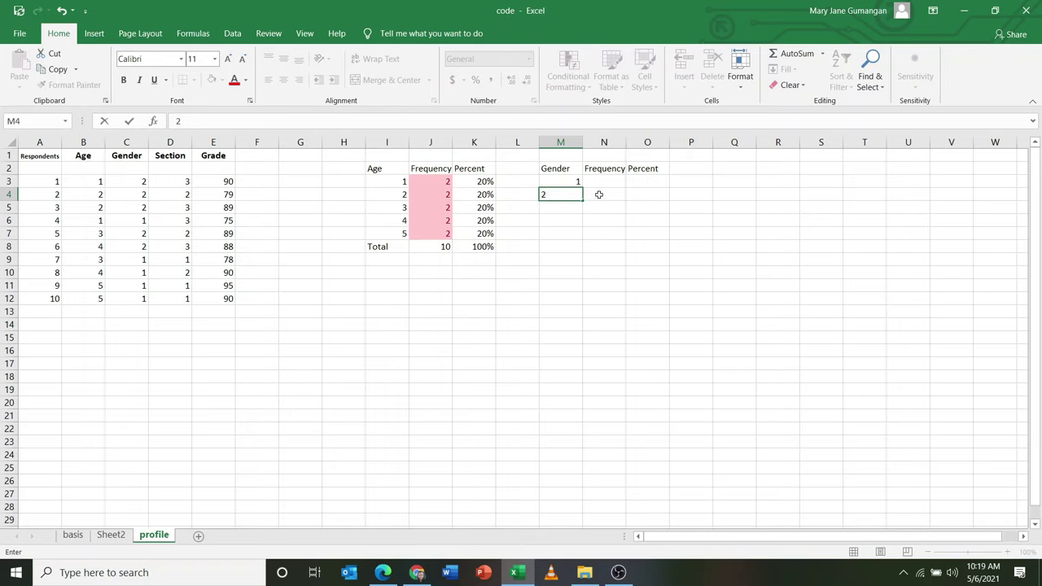
left_click(600, 196)
left_click(599, 181)
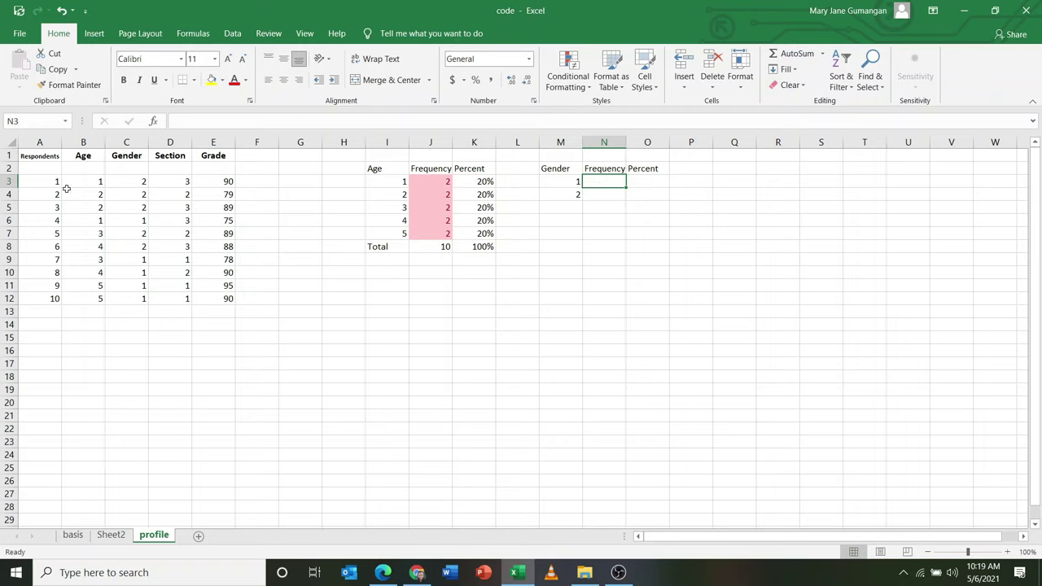
left_click(89, 180)
left_click_drag(89, 179, 98, 299)
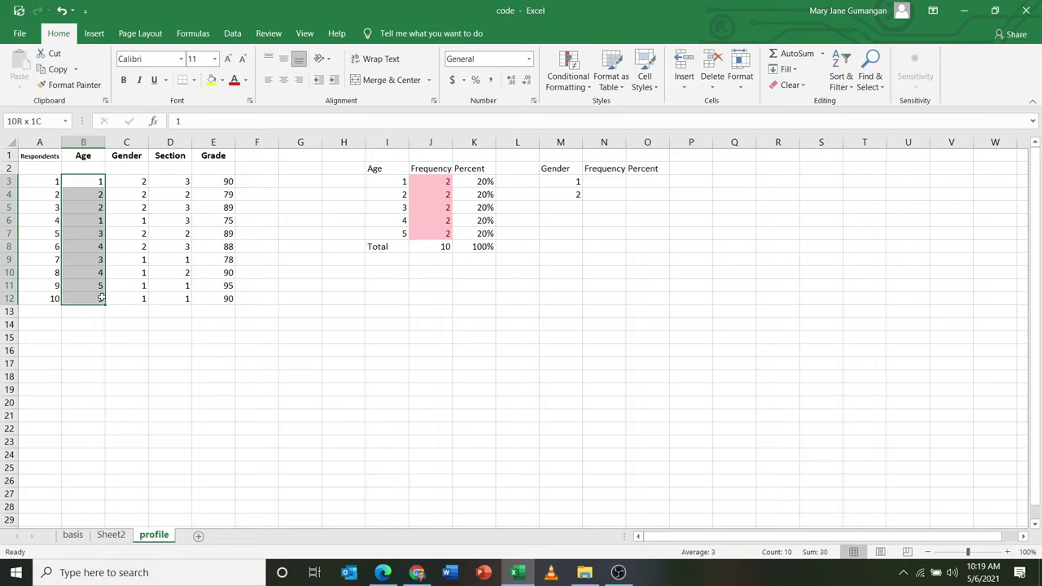
left_click_drag(91, 182, 100, 299)
left_click_drag(425, 181, 426, 234)
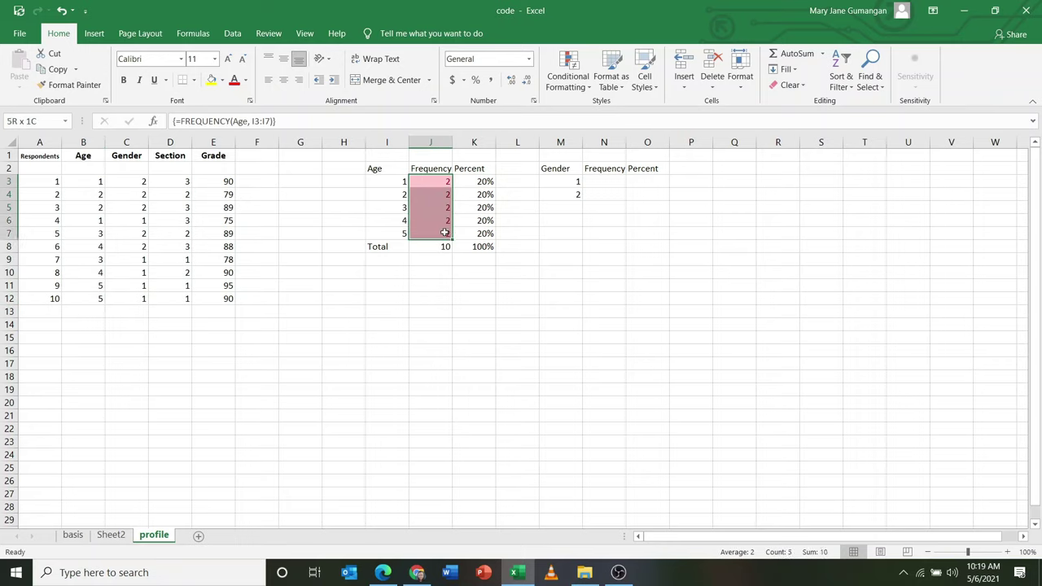
left_click(175, 219)
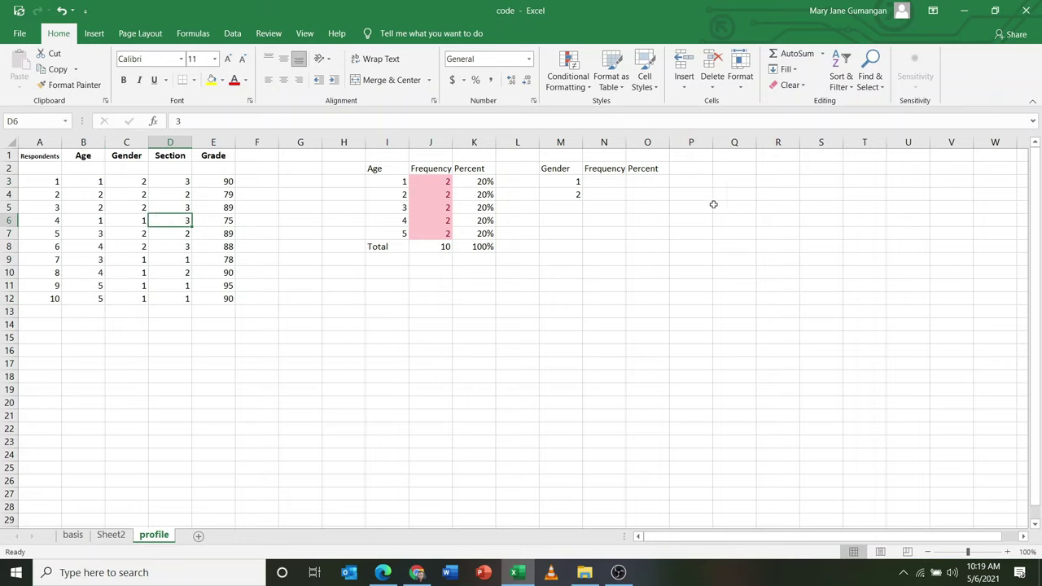
left_click_drag(143, 182, 143, 297)
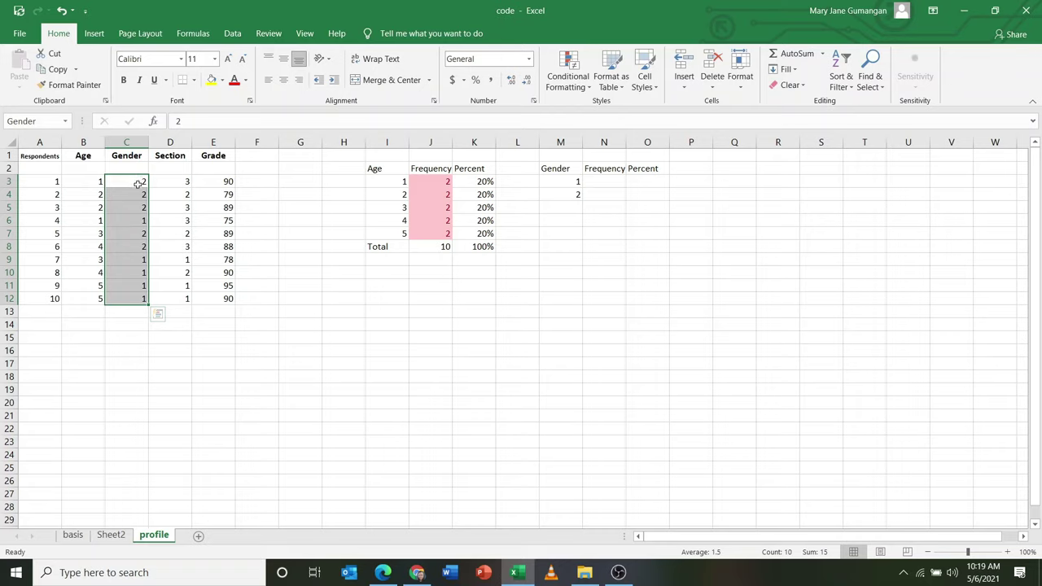
left_click(135, 181)
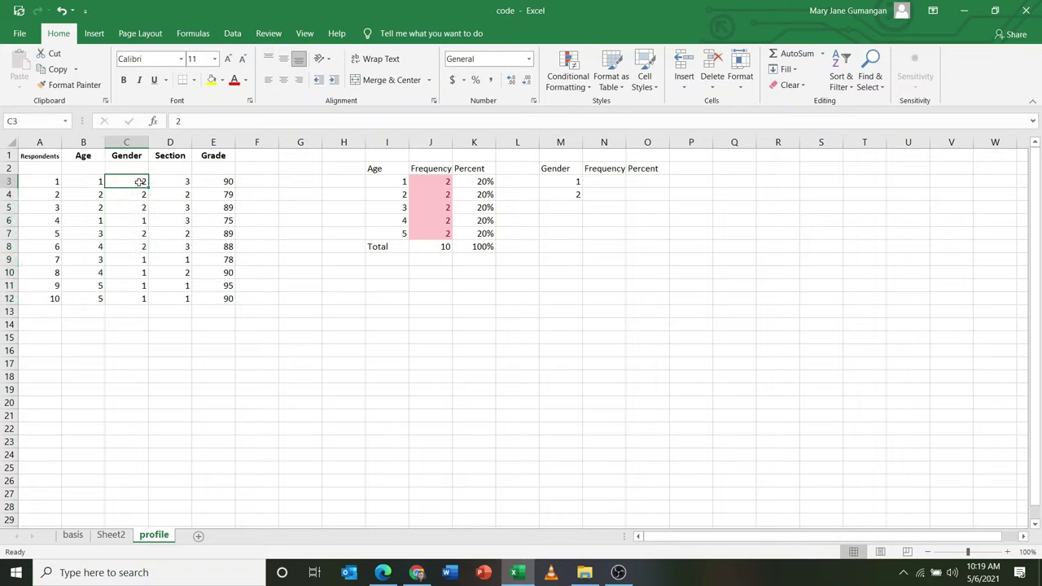
left_click_drag(140, 184, 144, 300)
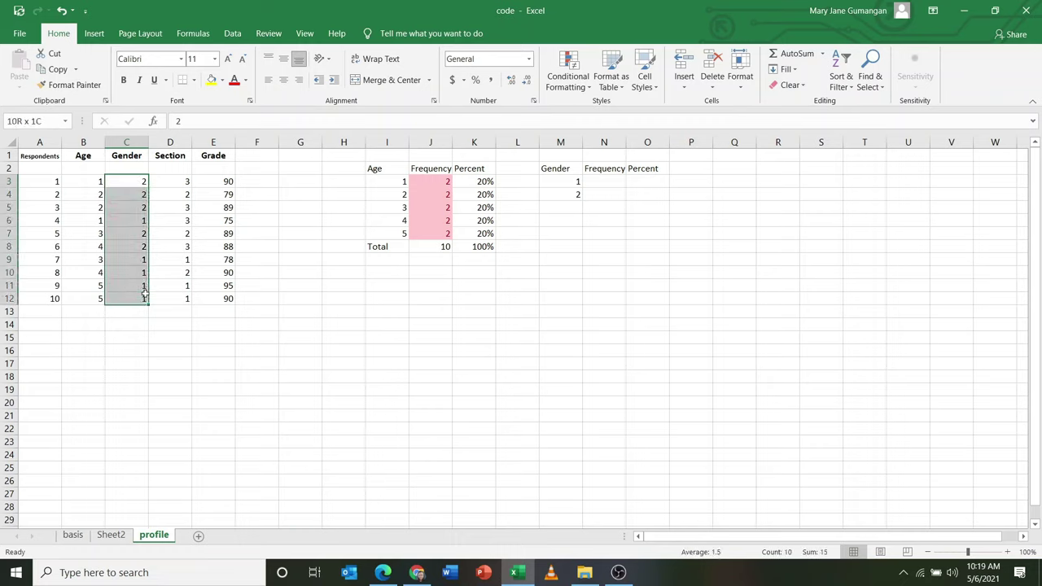
left_click(42, 121)
type("G")
key("Return")
left_click(179, 180)
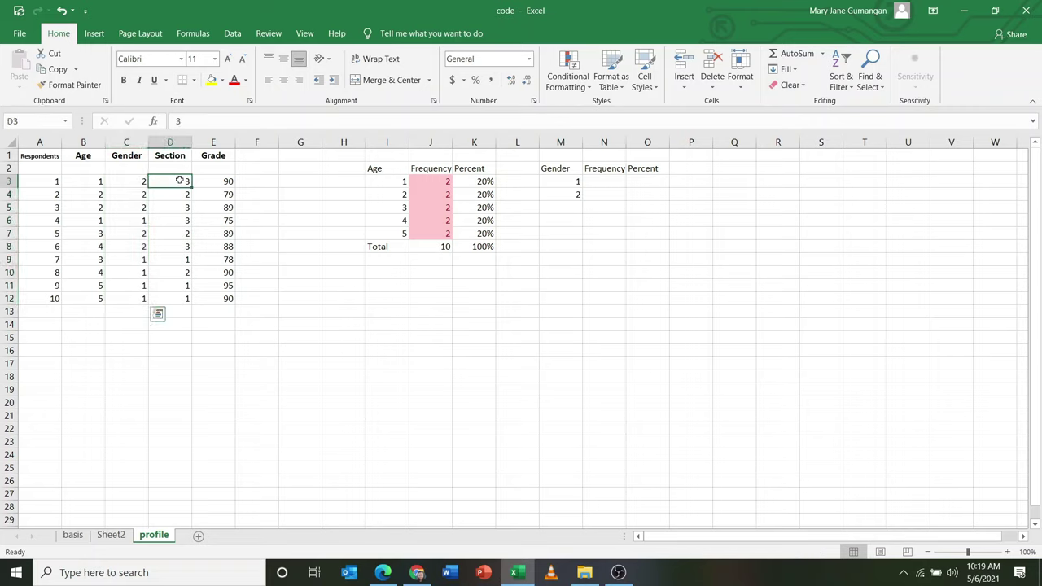
left_click_drag(179, 179, 158, 299)
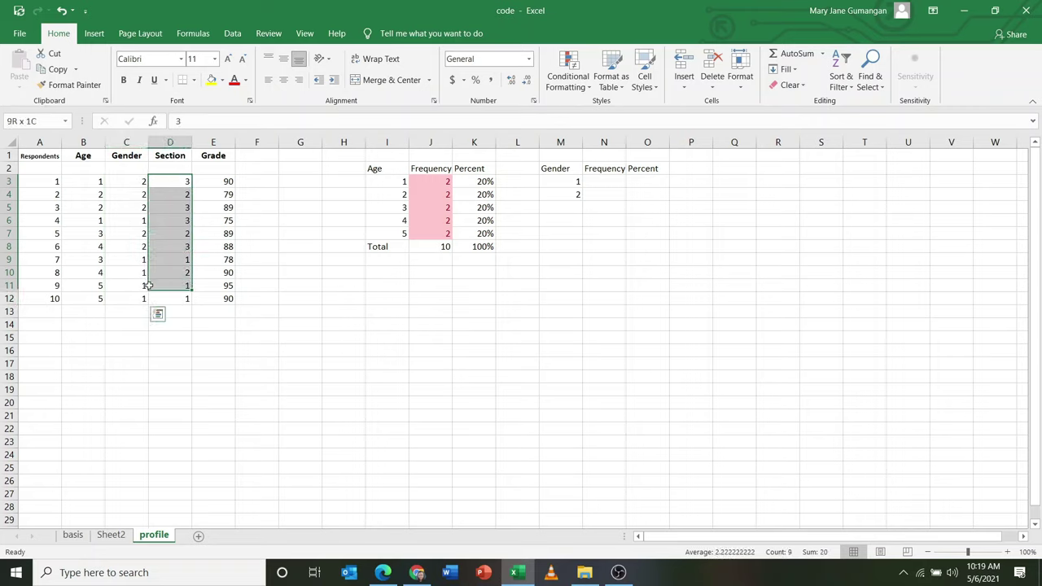
left_click(48, 122)
type("S")
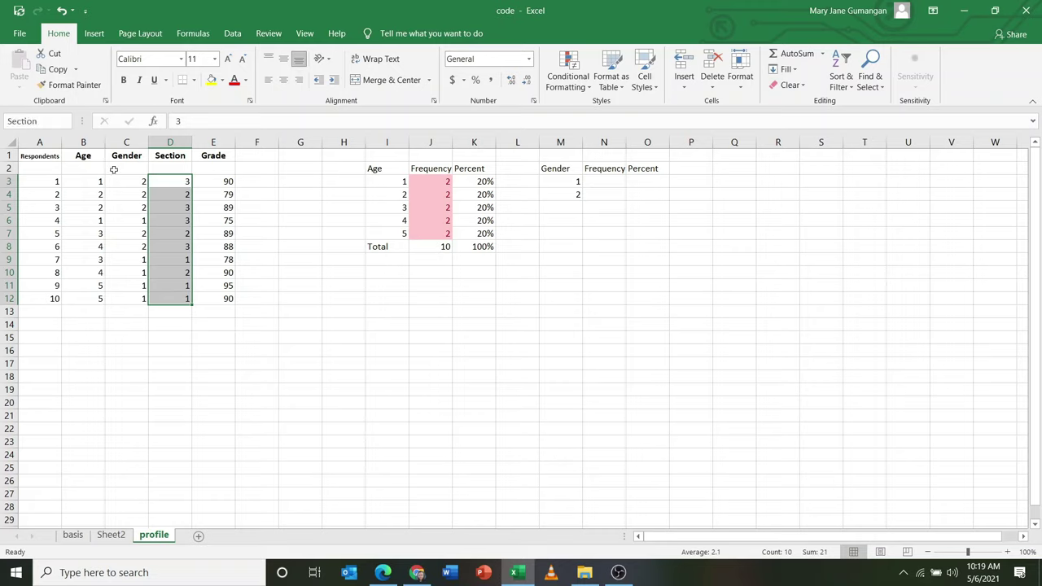
left_click_drag(221, 181, 225, 297)
left_click(39, 120)
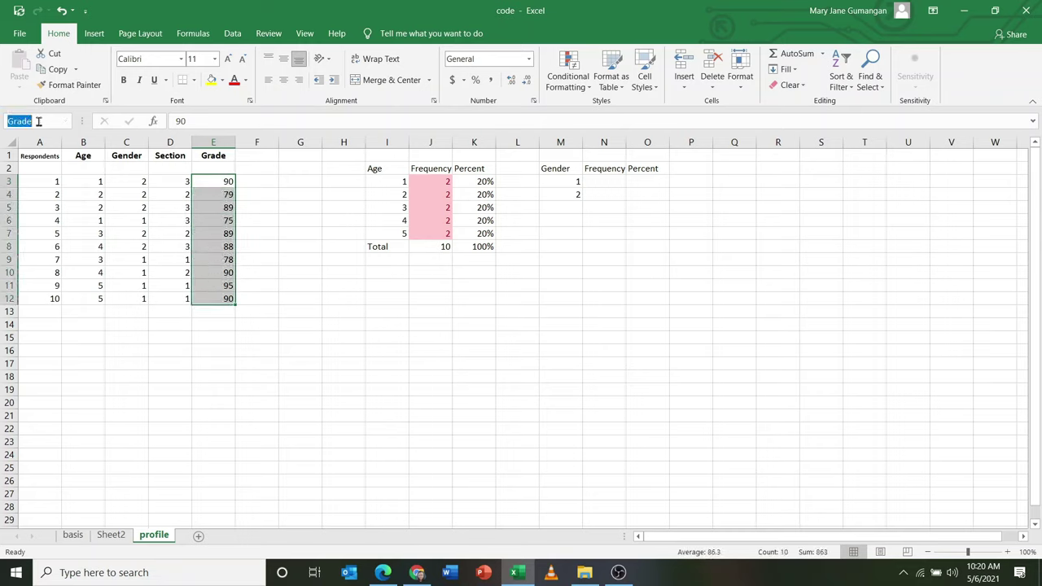
type("G")
key("Return")
left_click(340, 192)
Enter =FREQUENCY(Gender,M3:M4) in N3, returning 5 for gender code 1
left_click(563, 179)
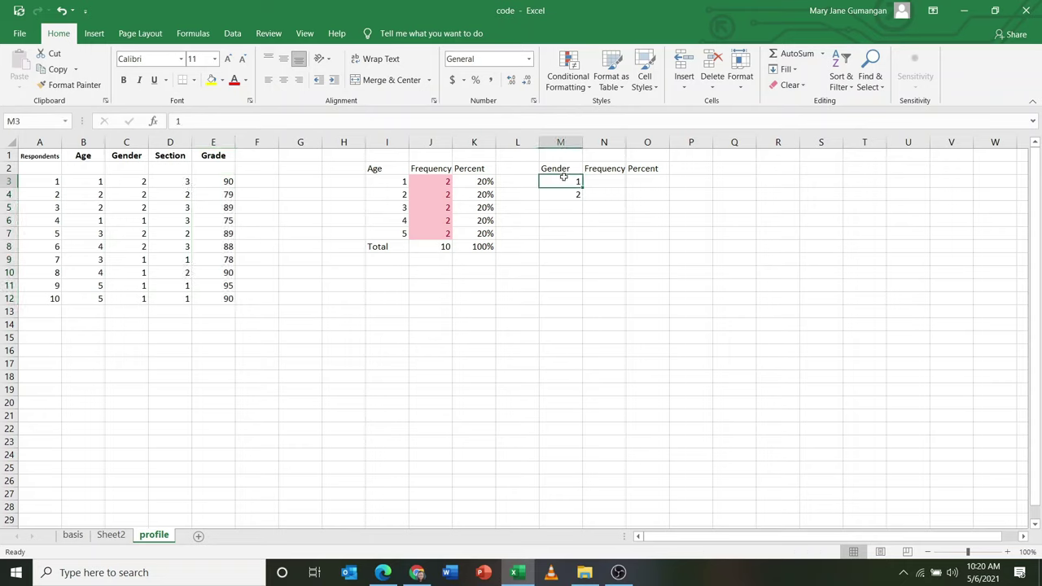
left_click(616, 182)
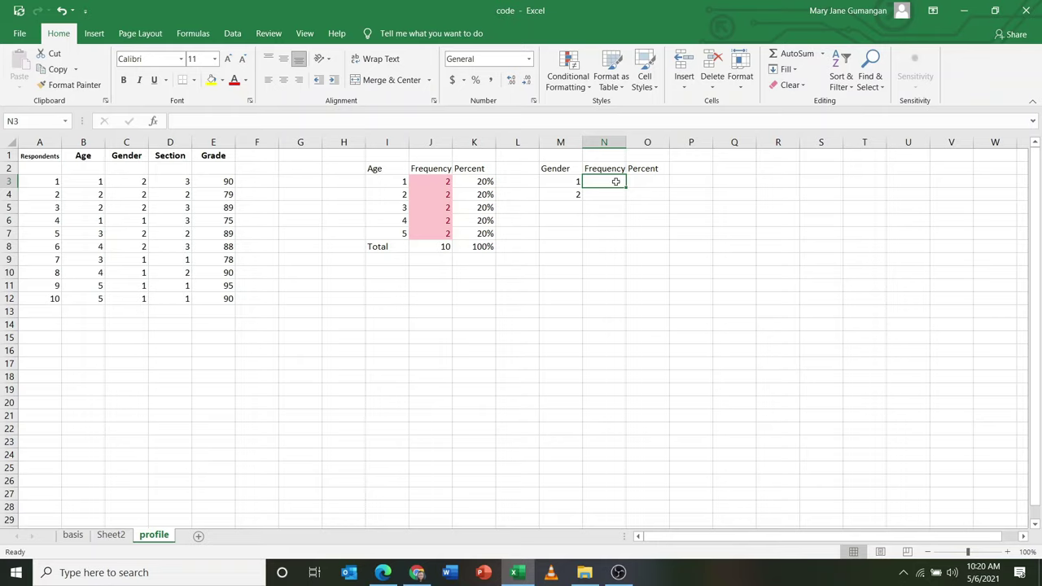
type("=")
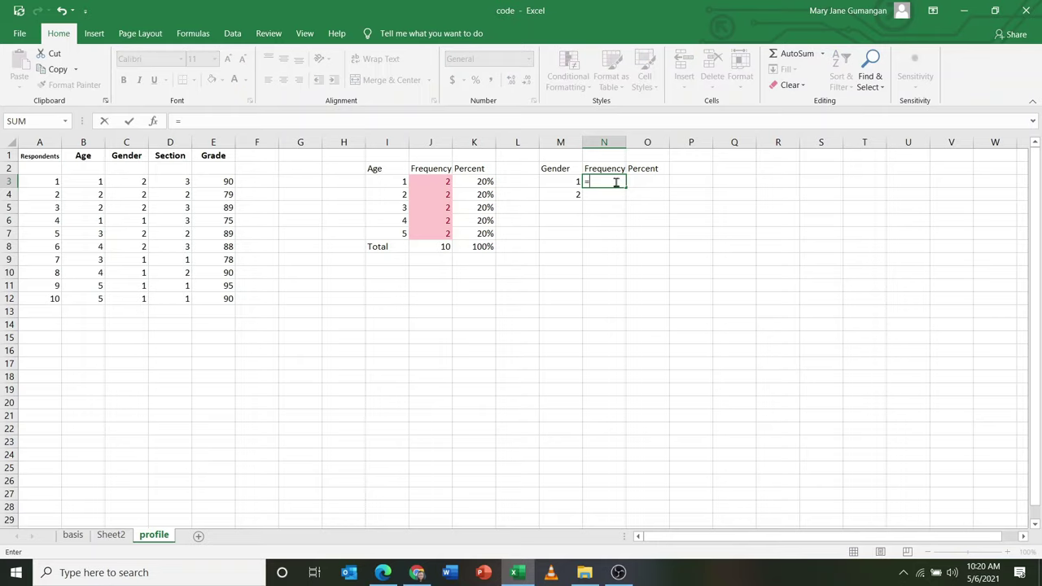
type("F")
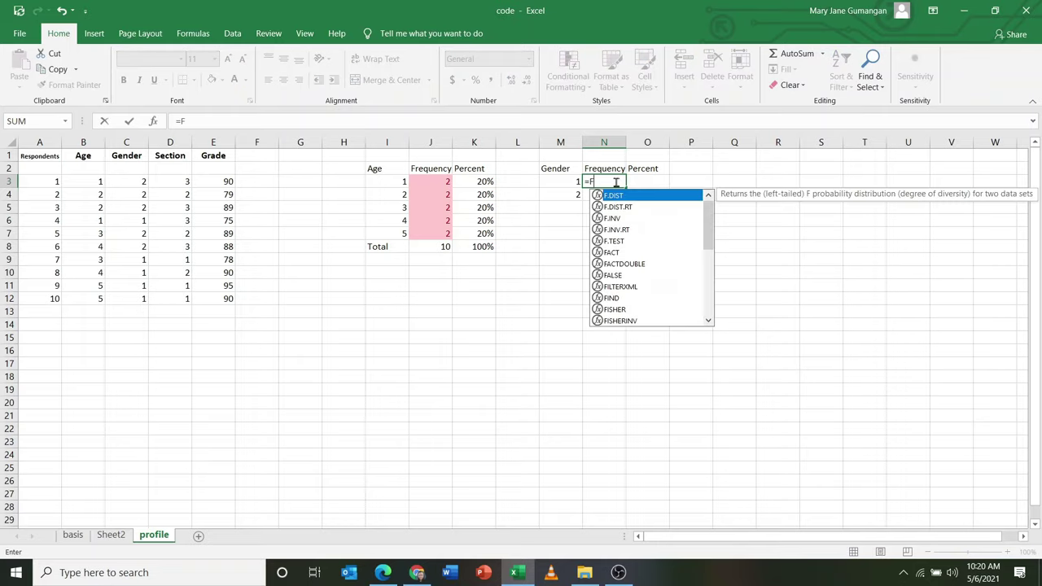
type("rq")
key("BackSpace")
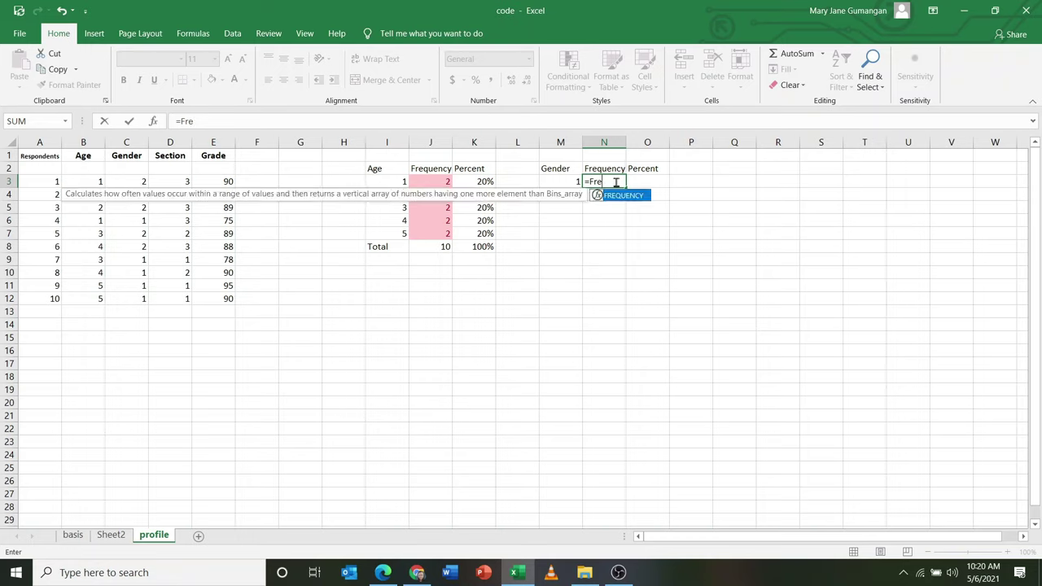
double_click(635, 198)
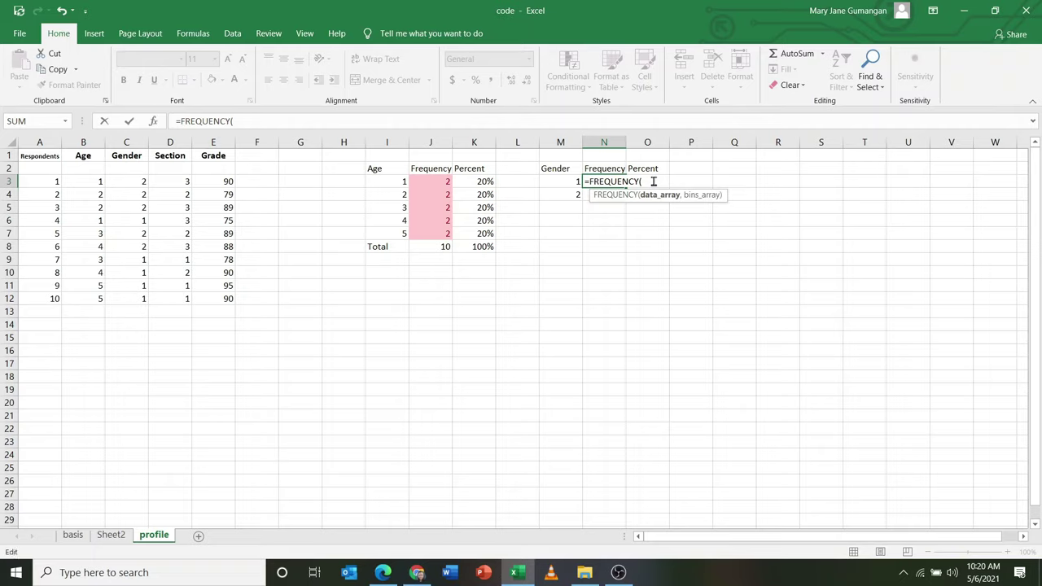
type("ge")
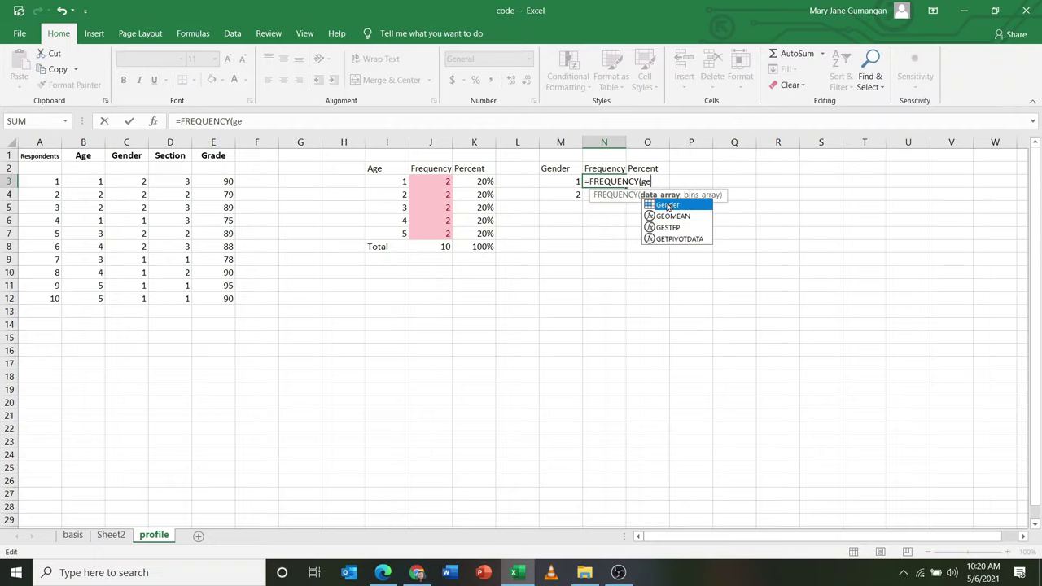
double_click(668, 206)
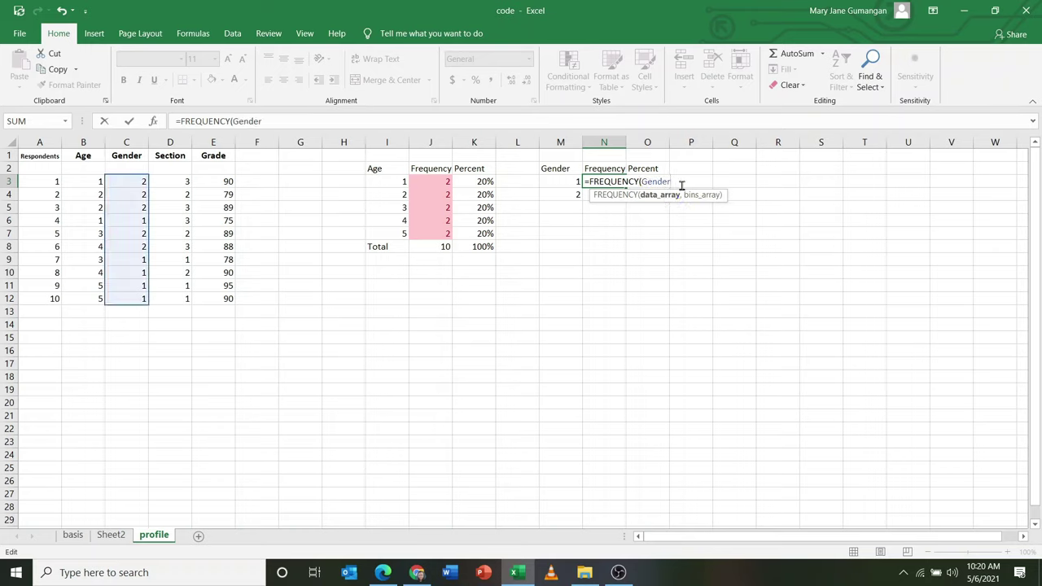
type(",")
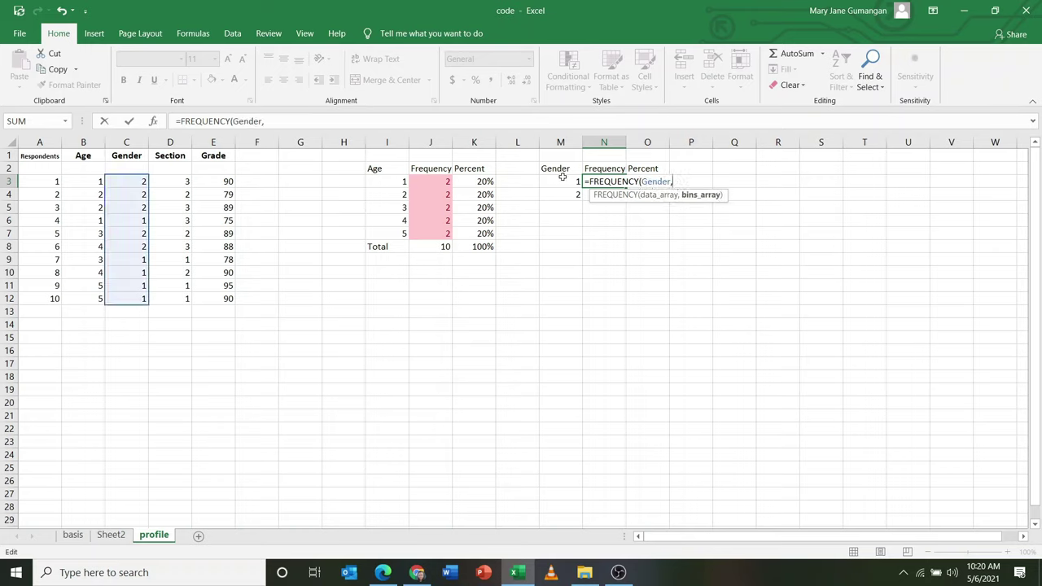
left_click(562, 180)
left_click_drag(563, 180, 567, 192)
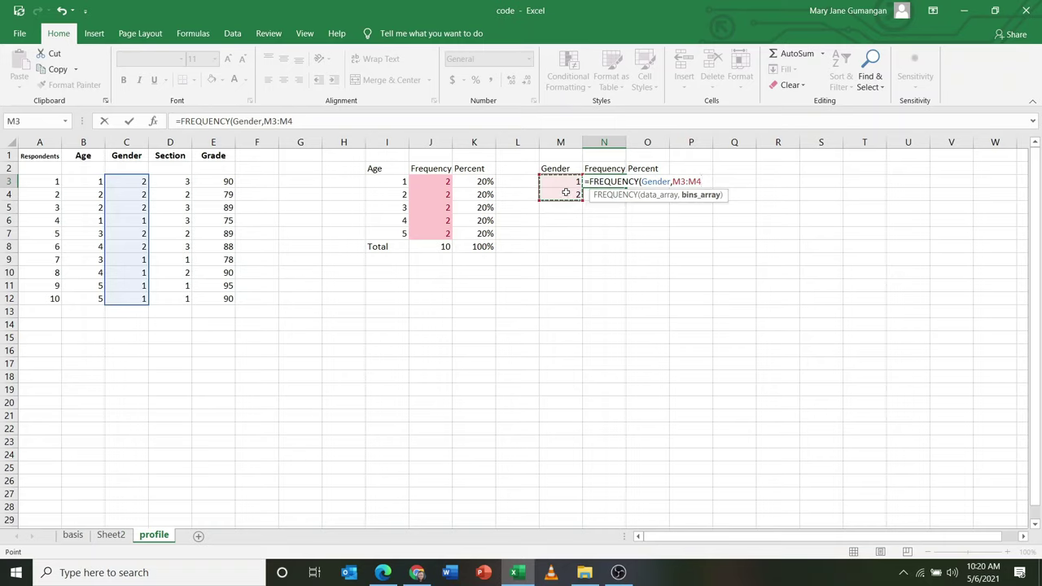
type(")")
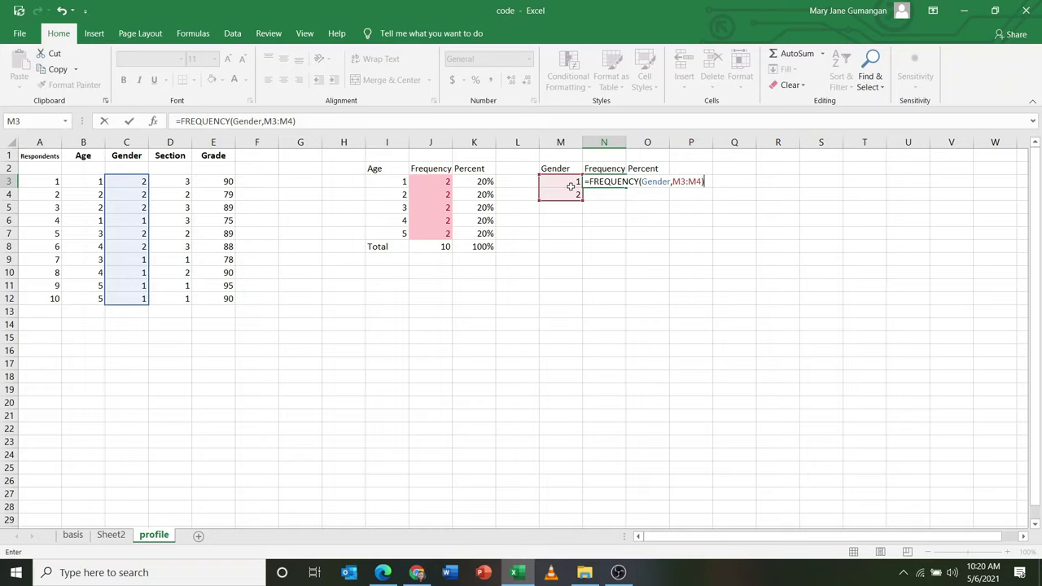
key("Return")
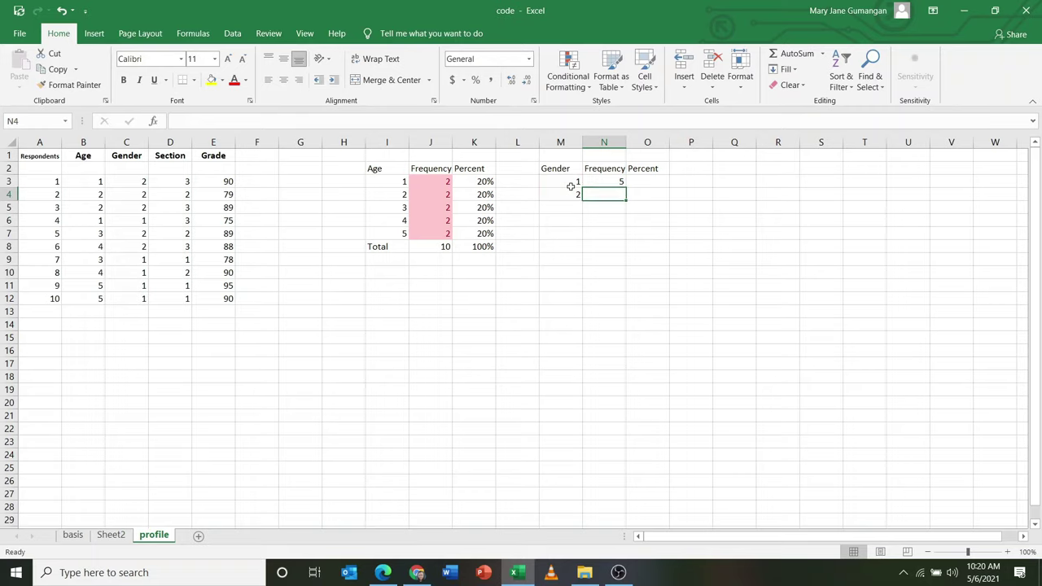
left_click(604, 181)
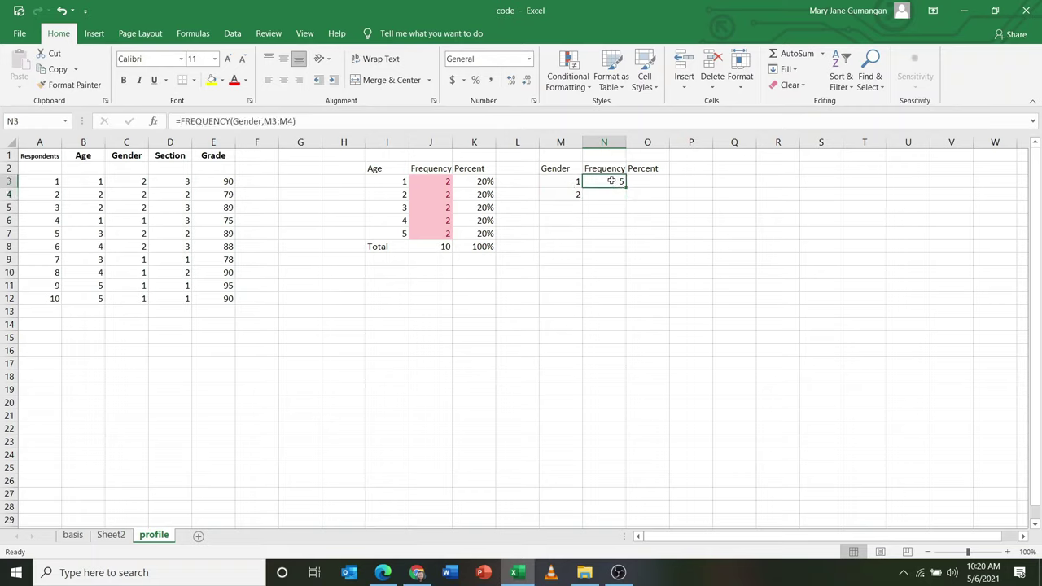
Fill the N3 frequency formula down into N4 and inspect the result
left_click(611, 191)
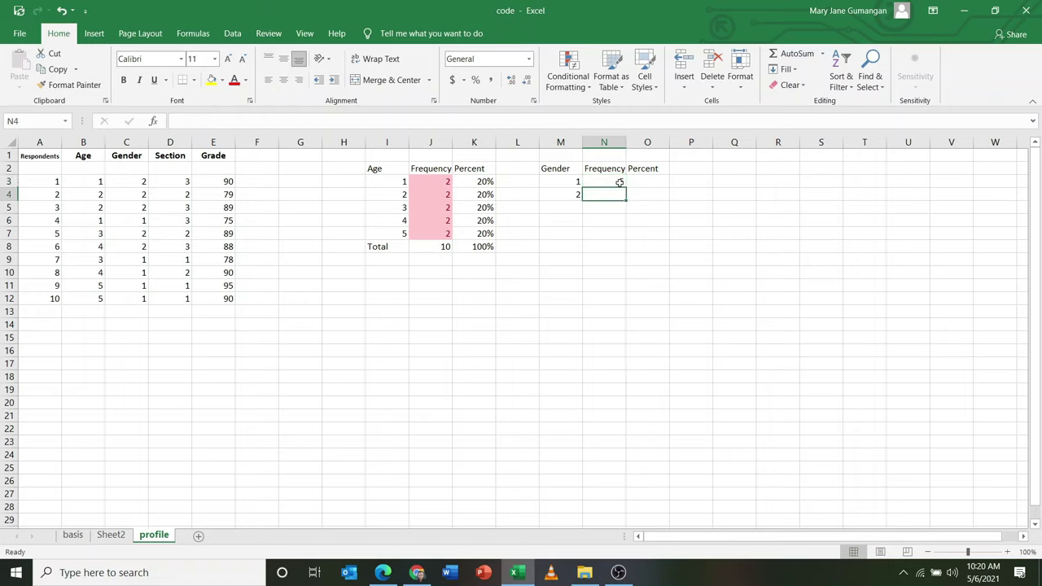
left_click(619, 183)
left_click_drag(625, 187, 625, 199)
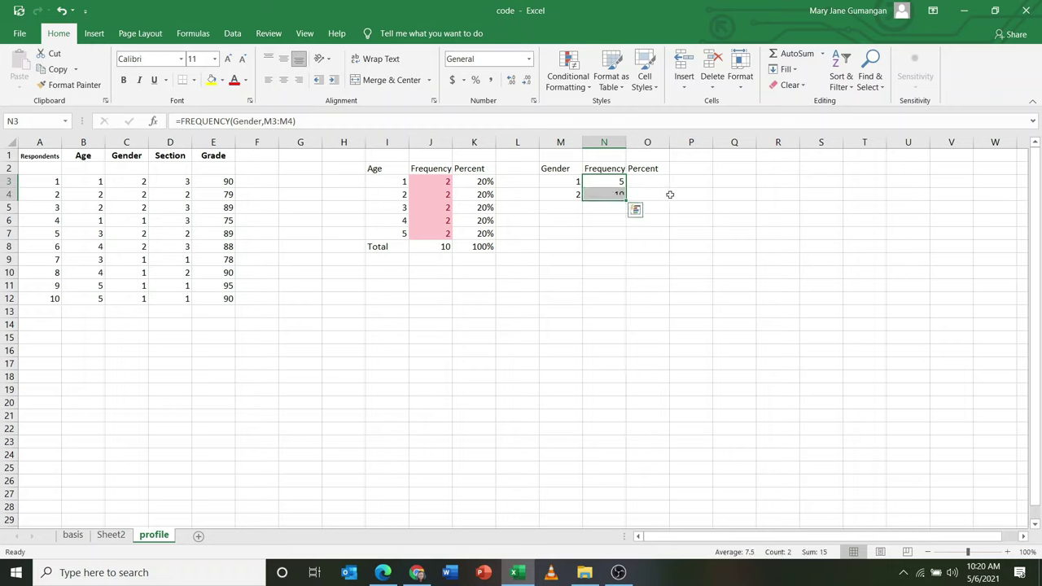
left_click(593, 194)
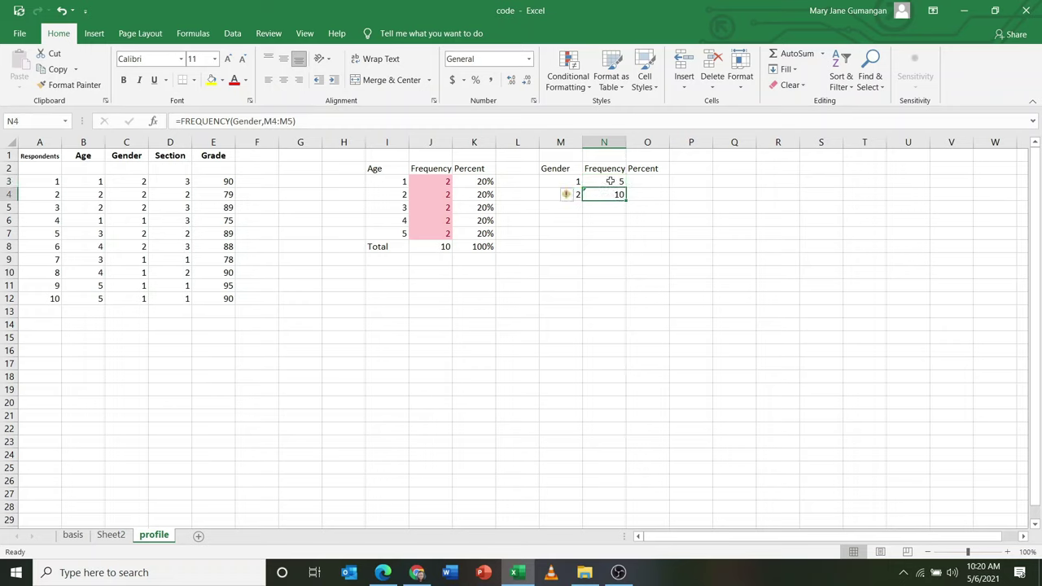
left_click(610, 181)
left_click(614, 193)
left_click(692, 259)
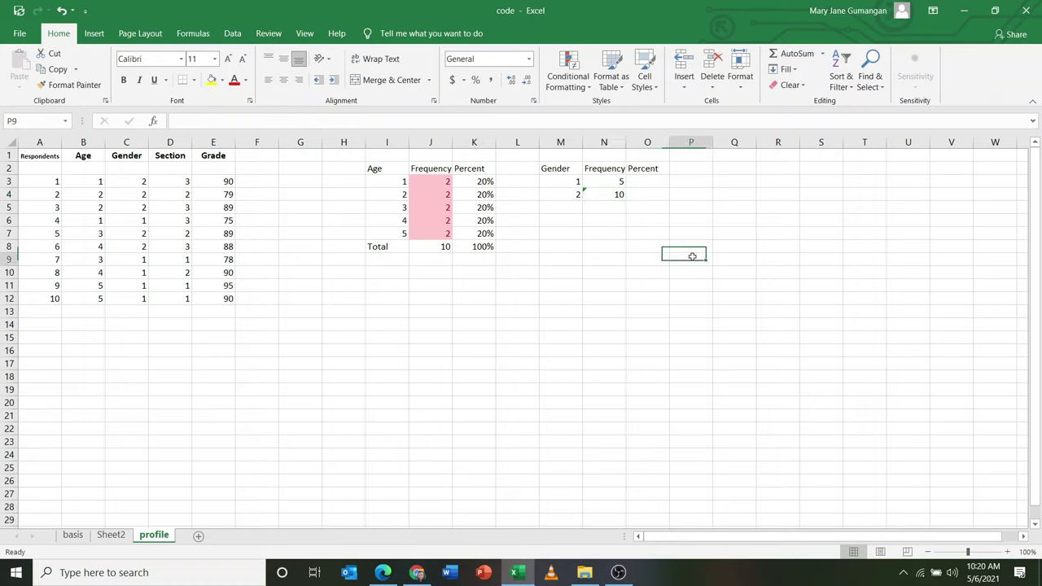
Re-enter =FREQUENCY(Gender,M3:M4) in N4 so gender 2 shows 5
left_click(606, 193)
type("=")
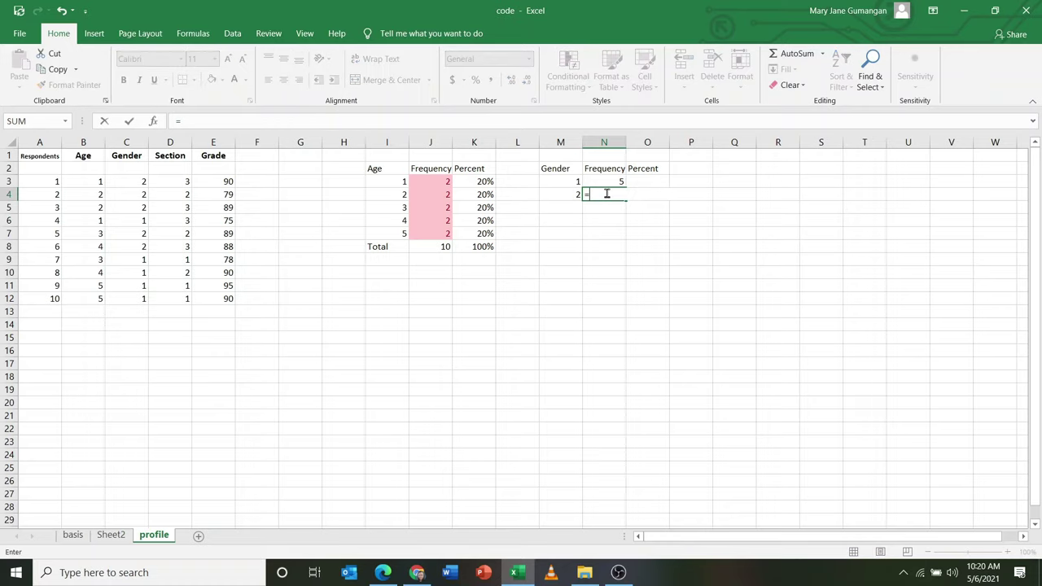
type("Fr")
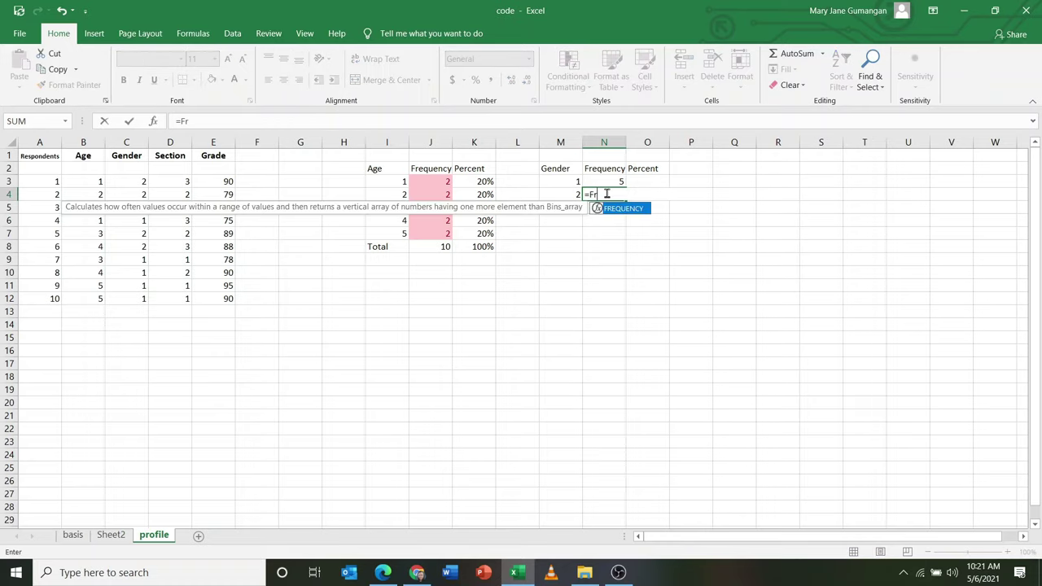
double_click(624, 210)
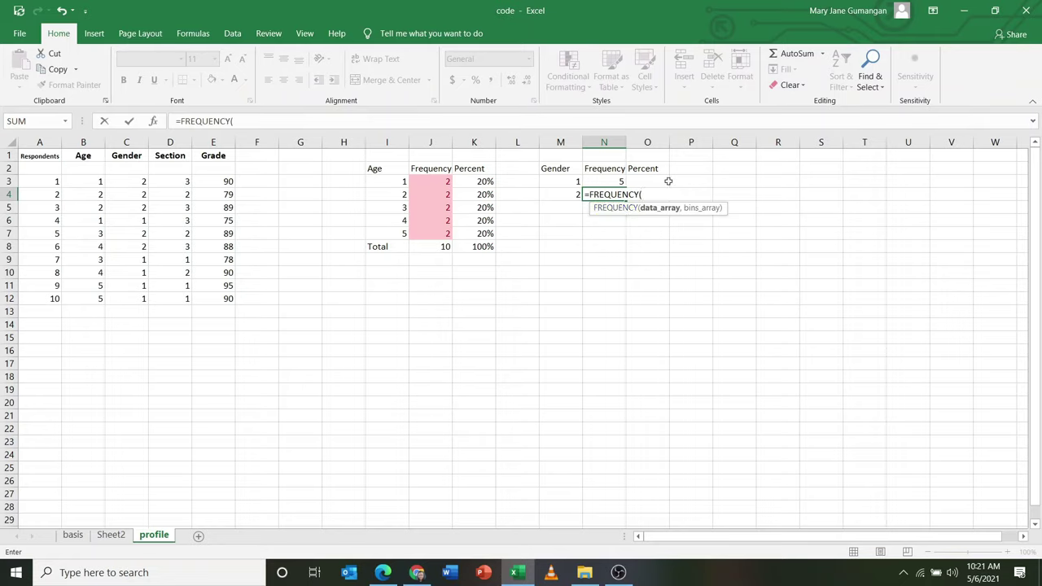
type("Gen")
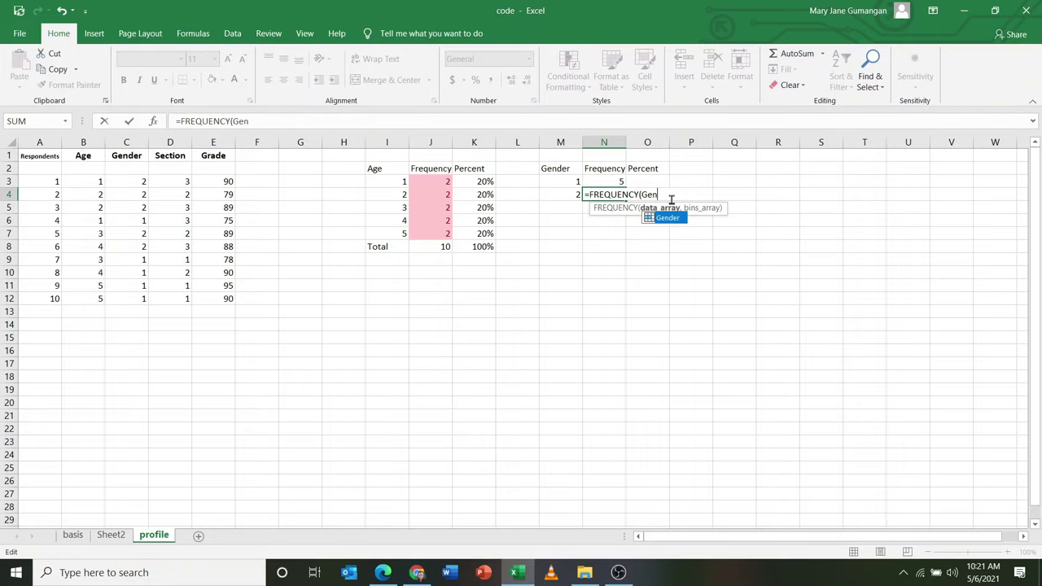
type("der")
left_click(672, 197)
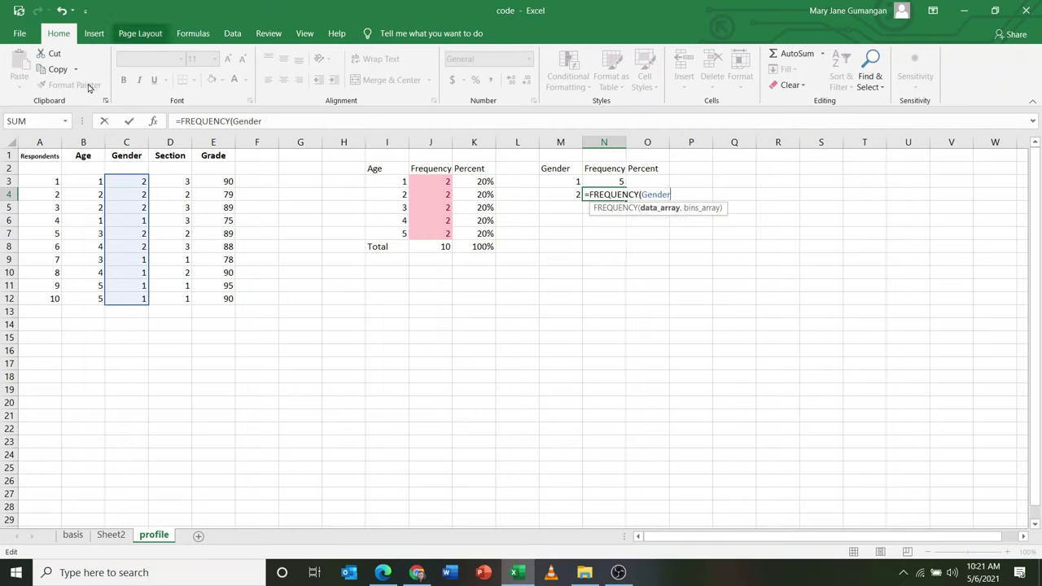
type(",")
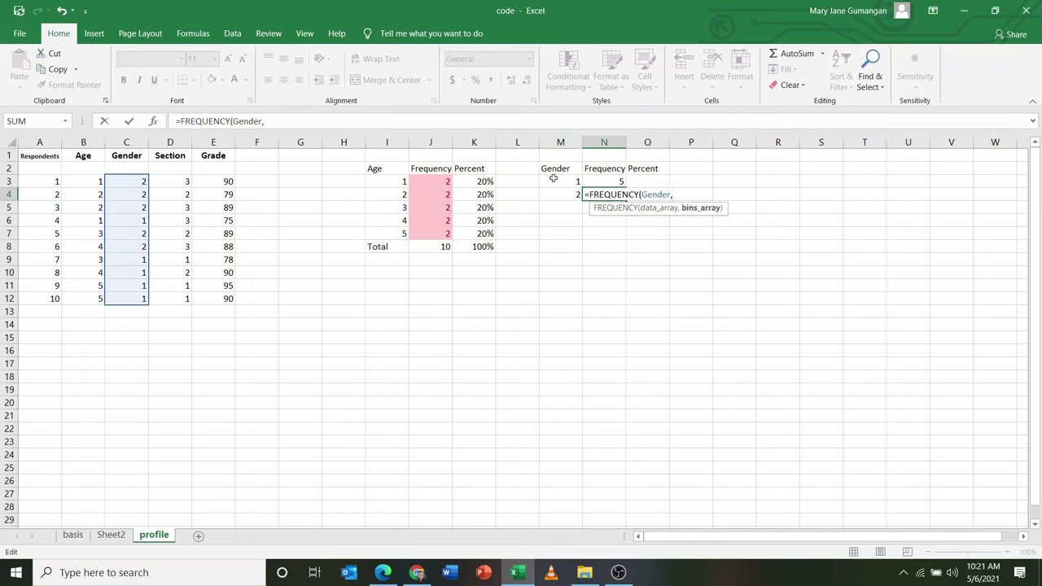
left_click_drag(558, 181, 560, 192)
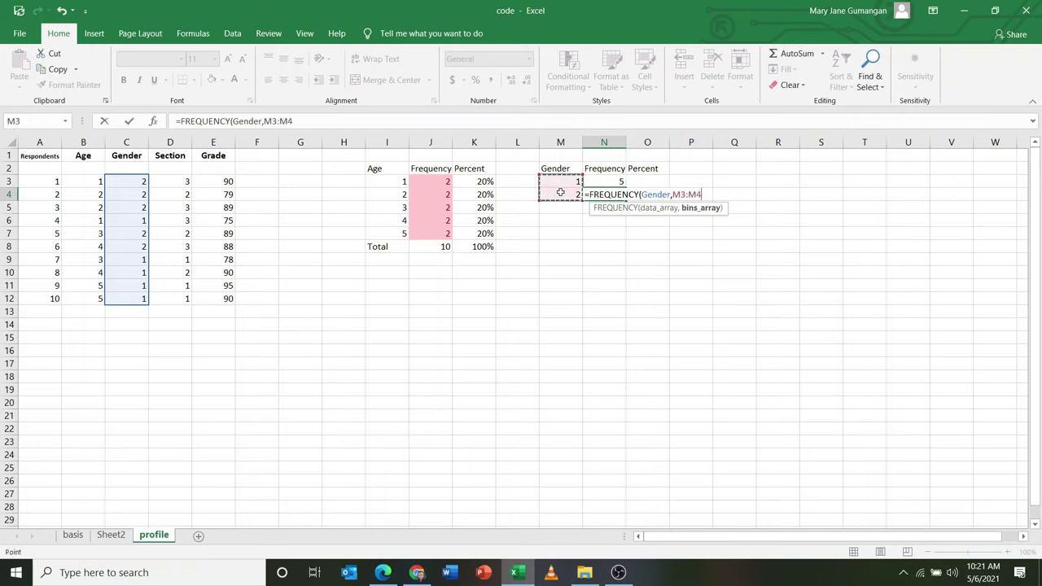
type(")")
key("Return")
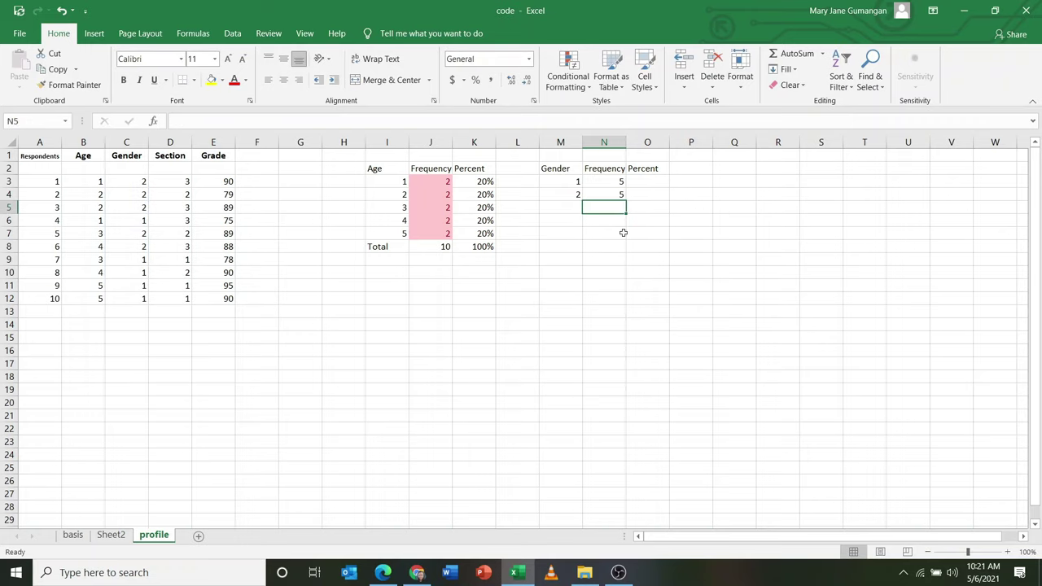
left_click(618, 182)
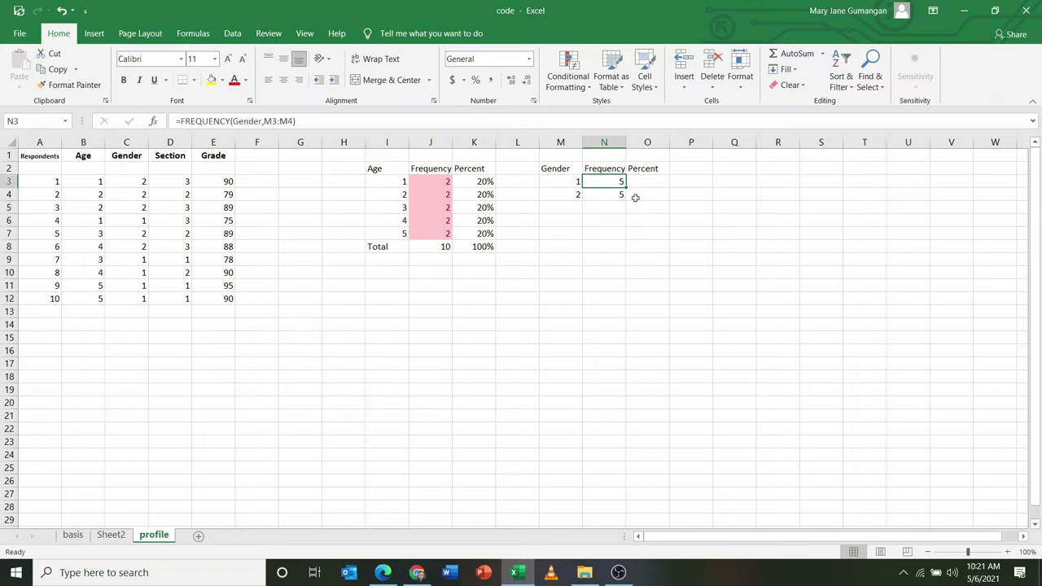
left_click(614, 209)
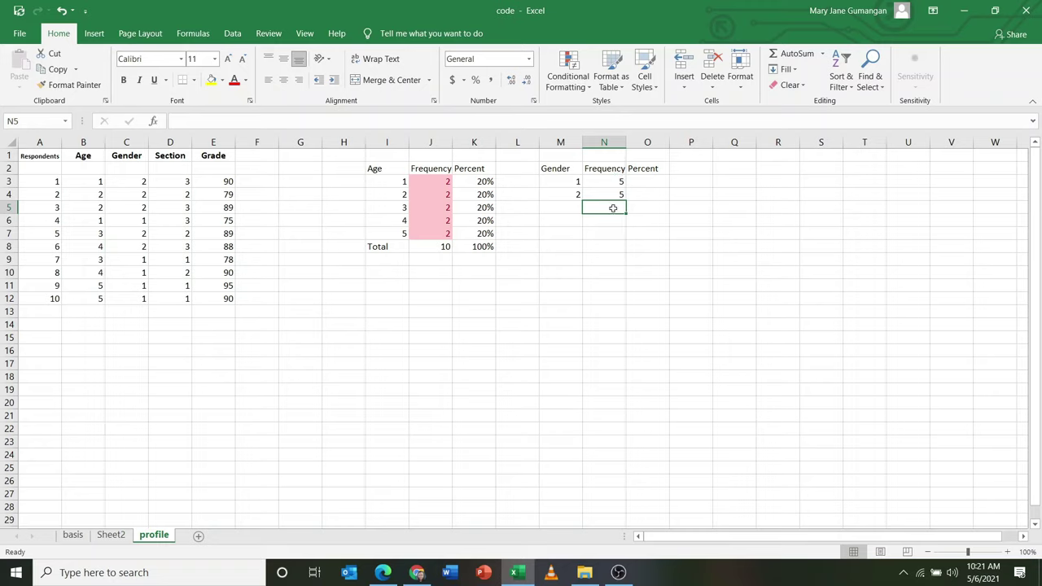
left_click(567, 208)
Label M5 'Total' and AutoSum N3:N4 in N5 to get 10
type("Total")
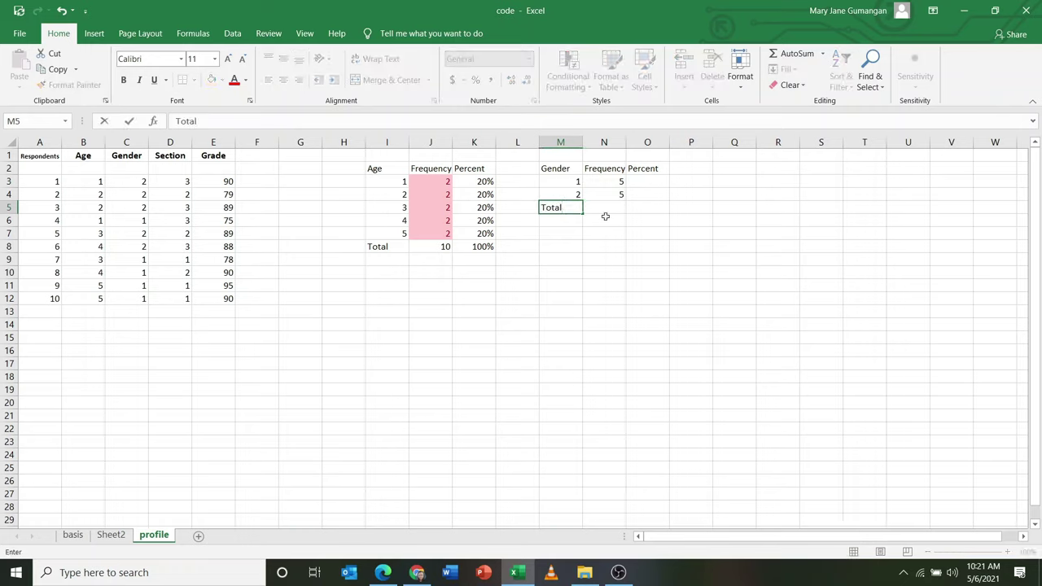
left_click(607, 209)
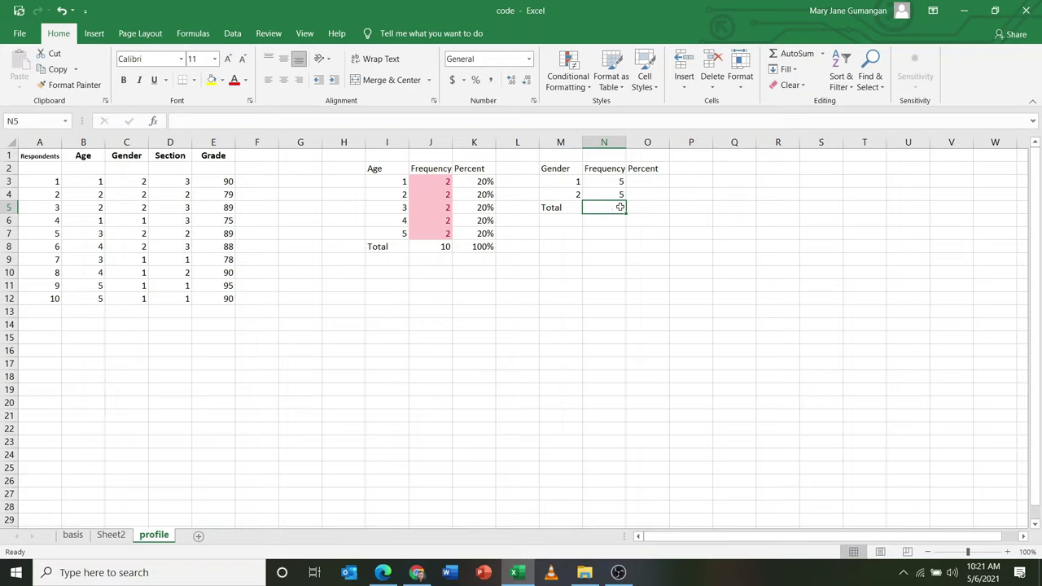
type("10")
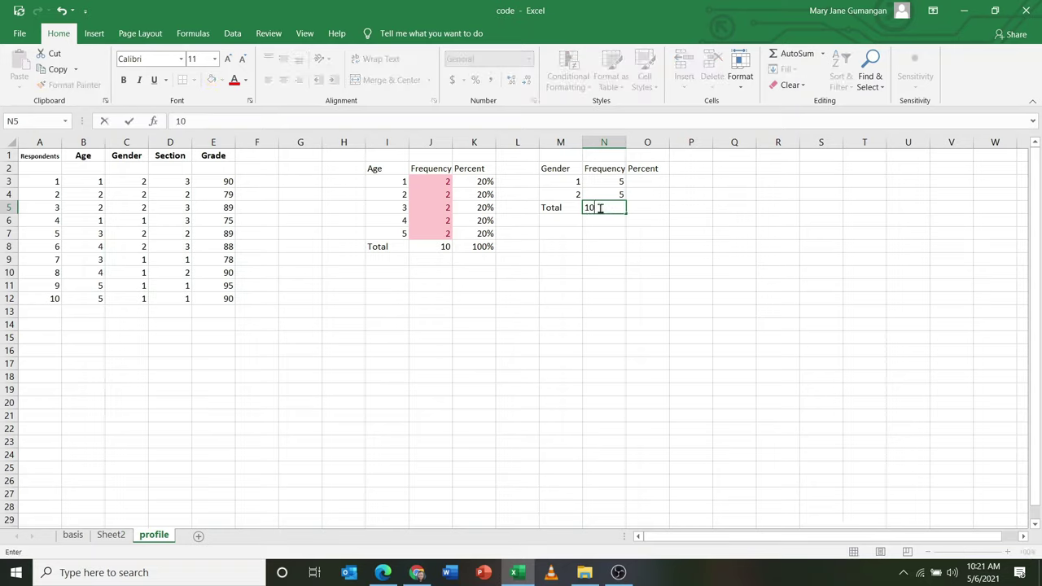
key("BackSpace")
key("BackSpace")
left_click(651, 216)
left_click(605, 204)
key("alt+equal")
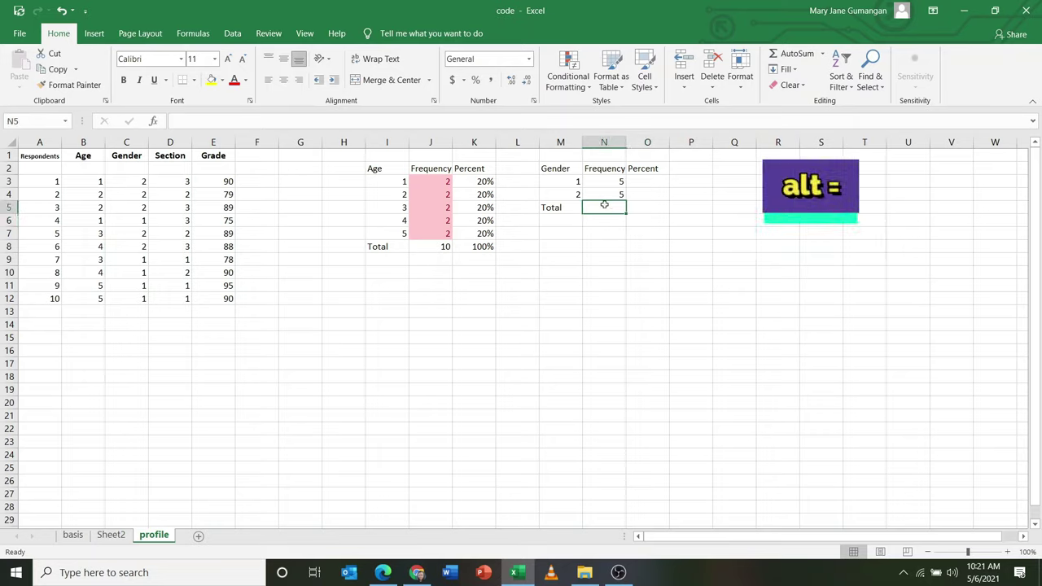
key("alt+equal")
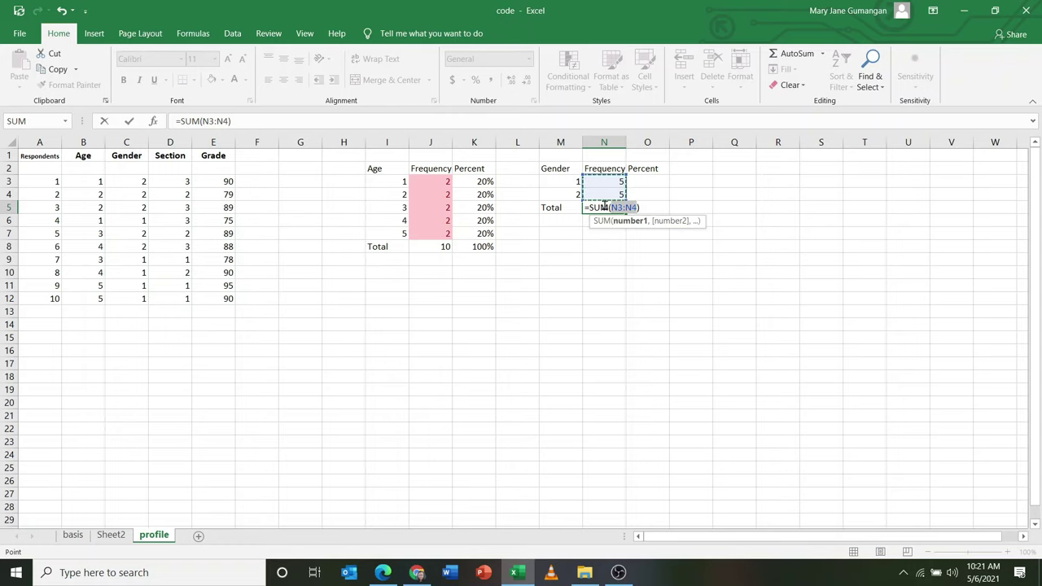
key("Return")
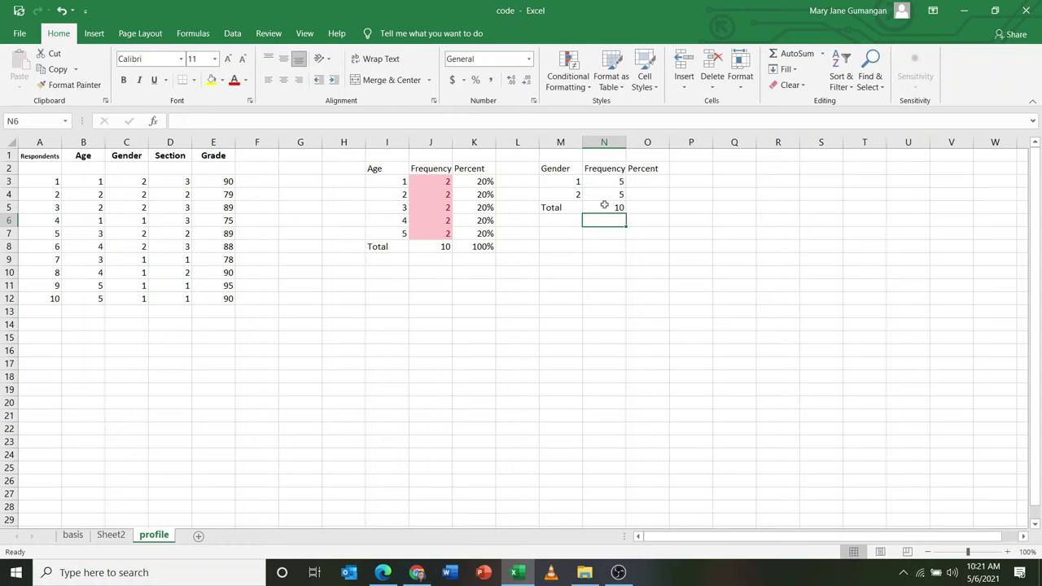
left_click(604, 206)
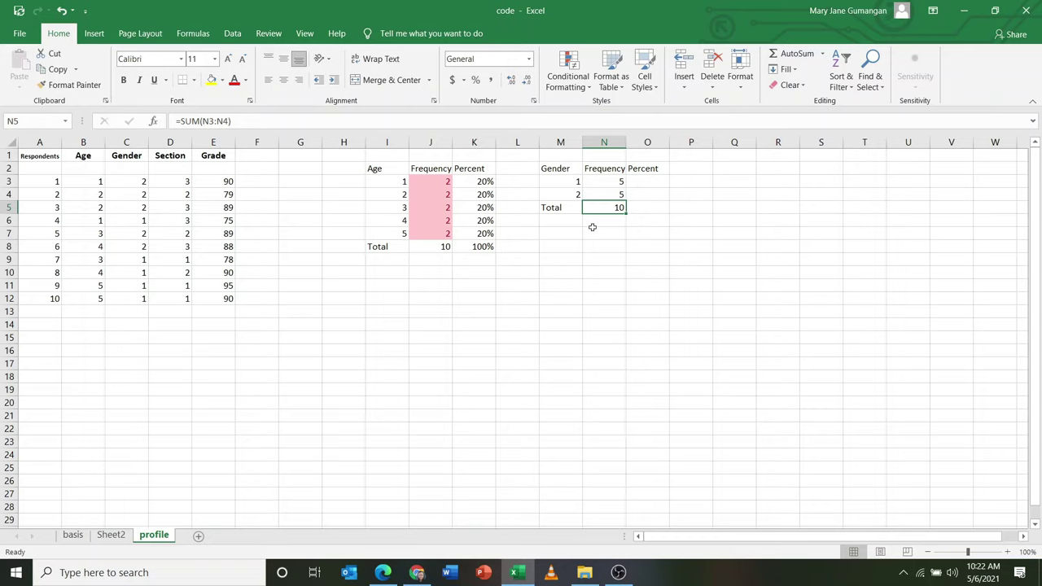
Start O3's percent formula with =FREQUENCY(Gender,M3:M4)
left_click(658, 180)
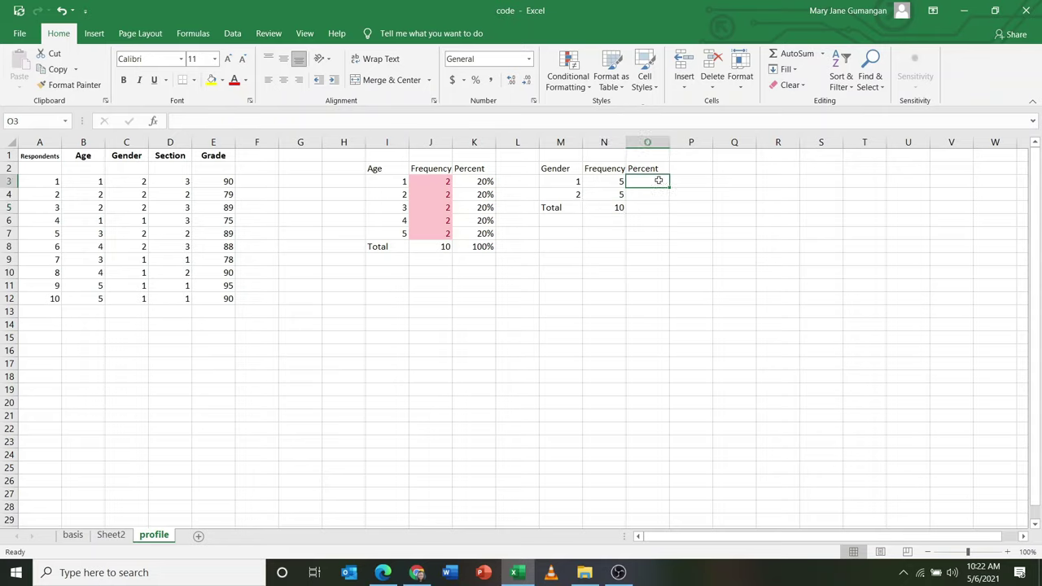
type("=")
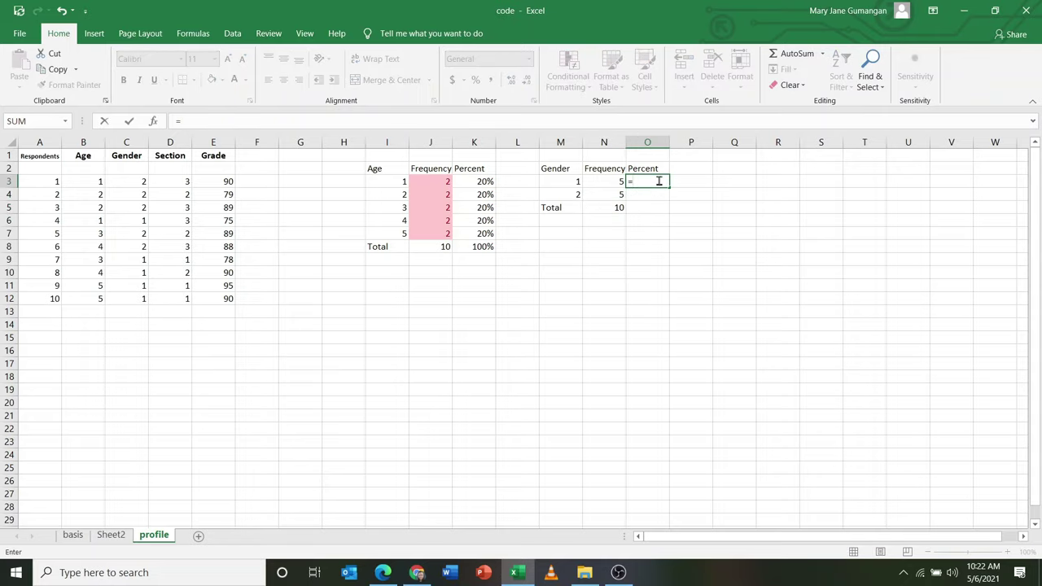
type("fre")
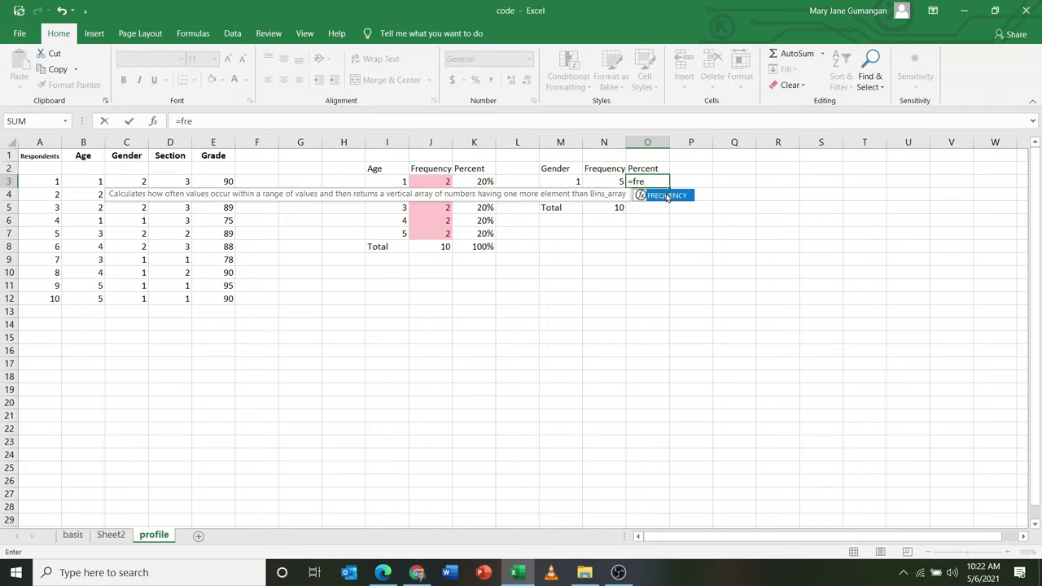
double_click(667, 197)
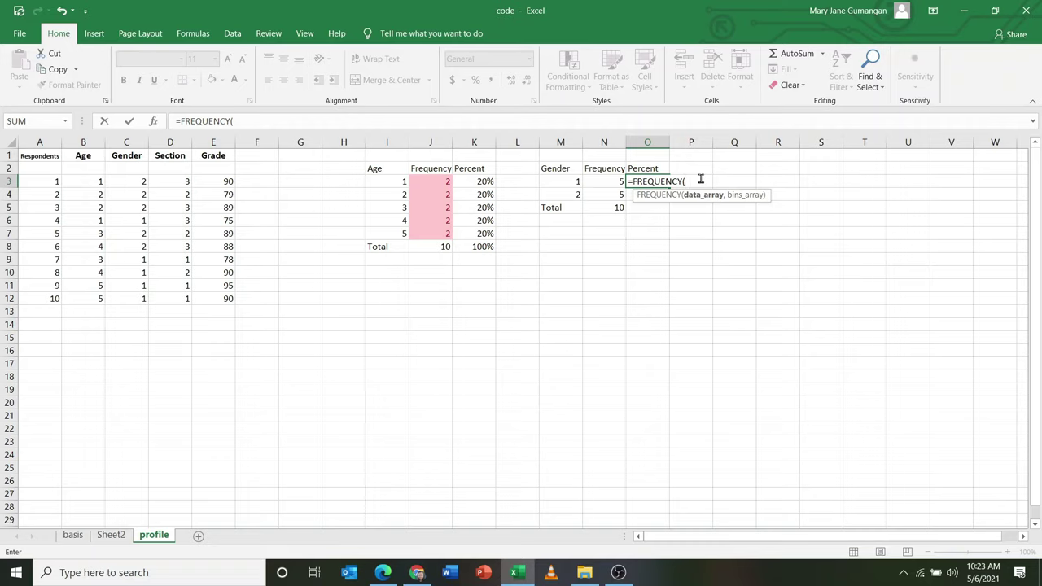
type("Gen")
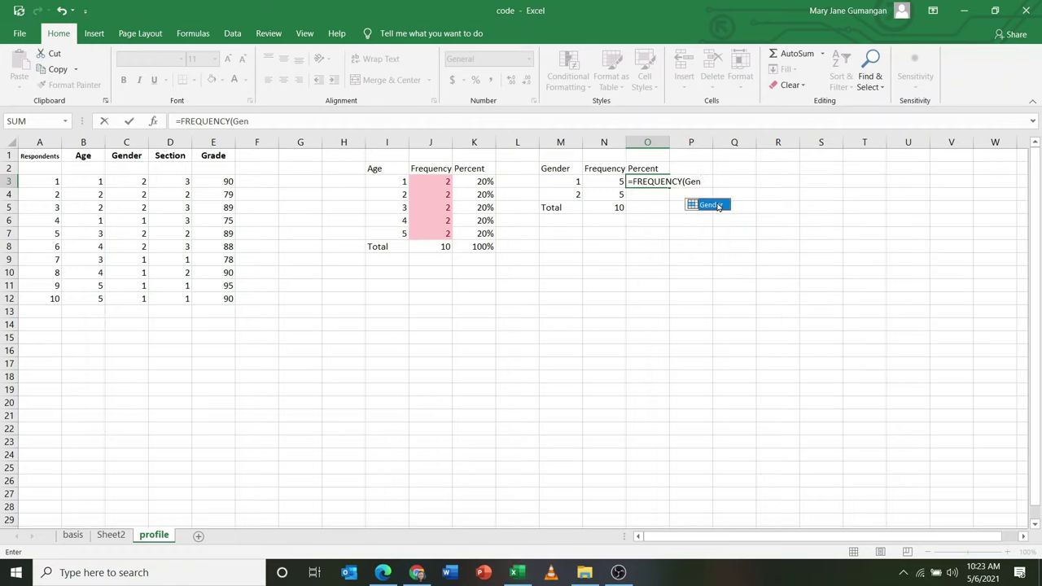
double_click(710, 205)
type(",")
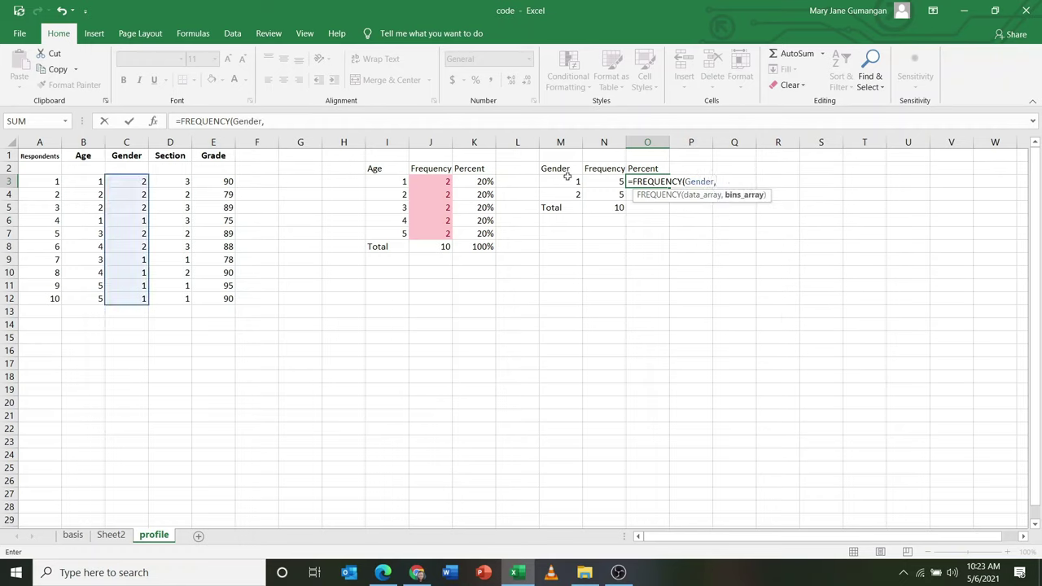
left_click_drag(569, 181, 569, 194)
Divide by COUNT(Gender), fixing a stray S3 reference, so O3 shows 0.5
type(")/")
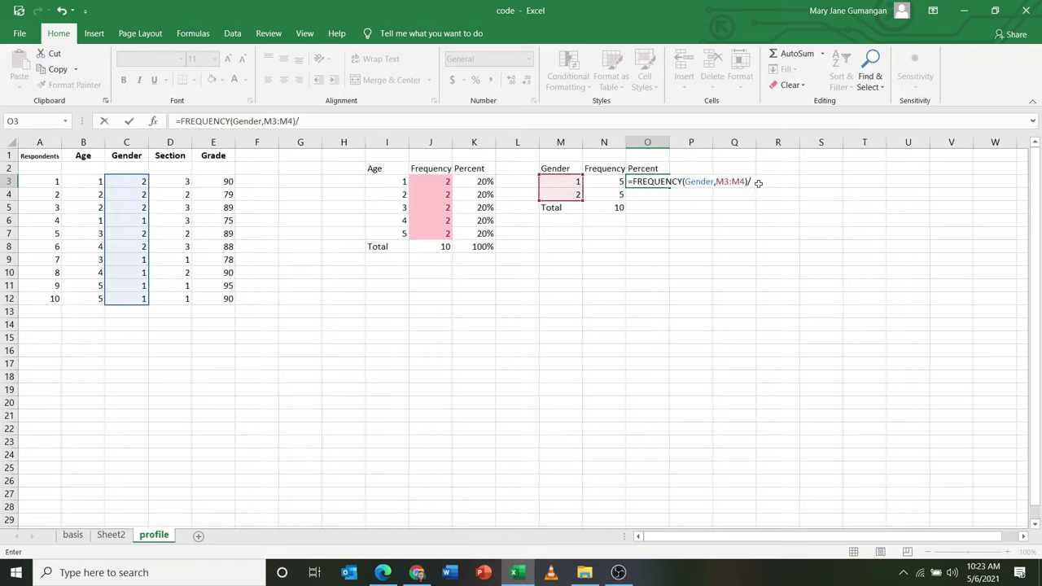
type("Coun")
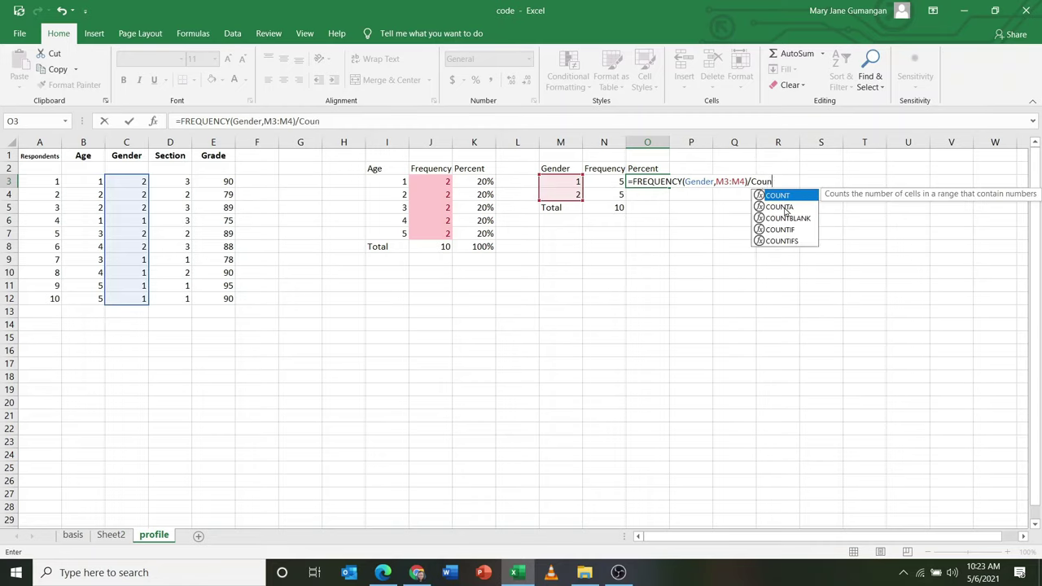
double_click(787, 197)
left_click(801, 181)
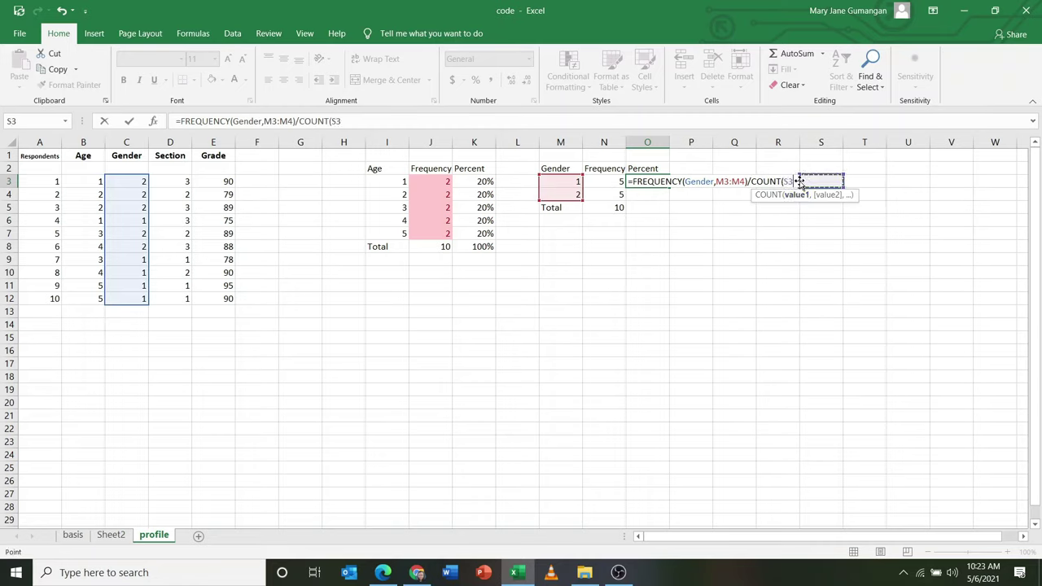
key("BackSpace")
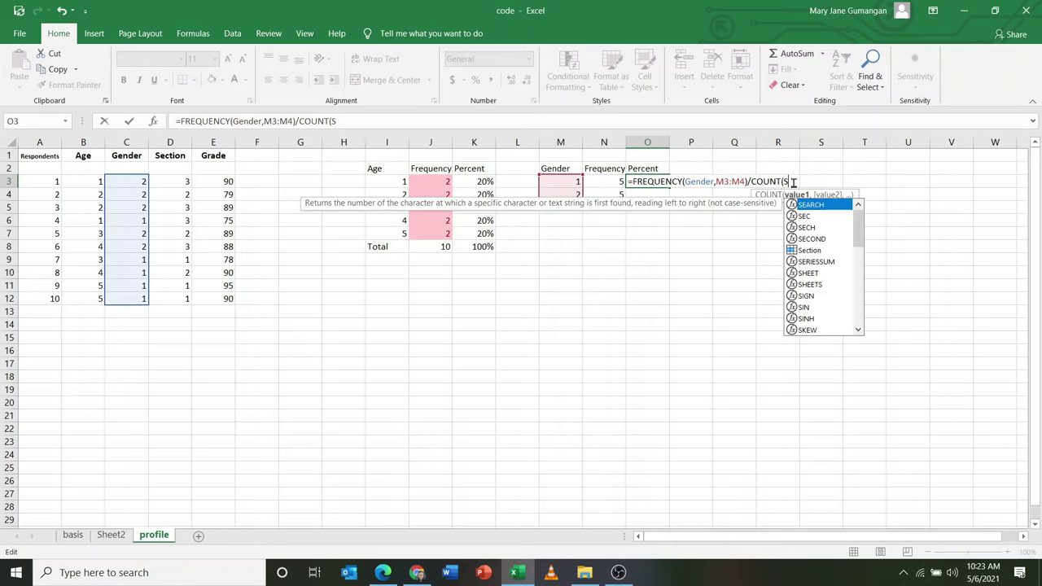
key("BackSpace")
type("Gen")
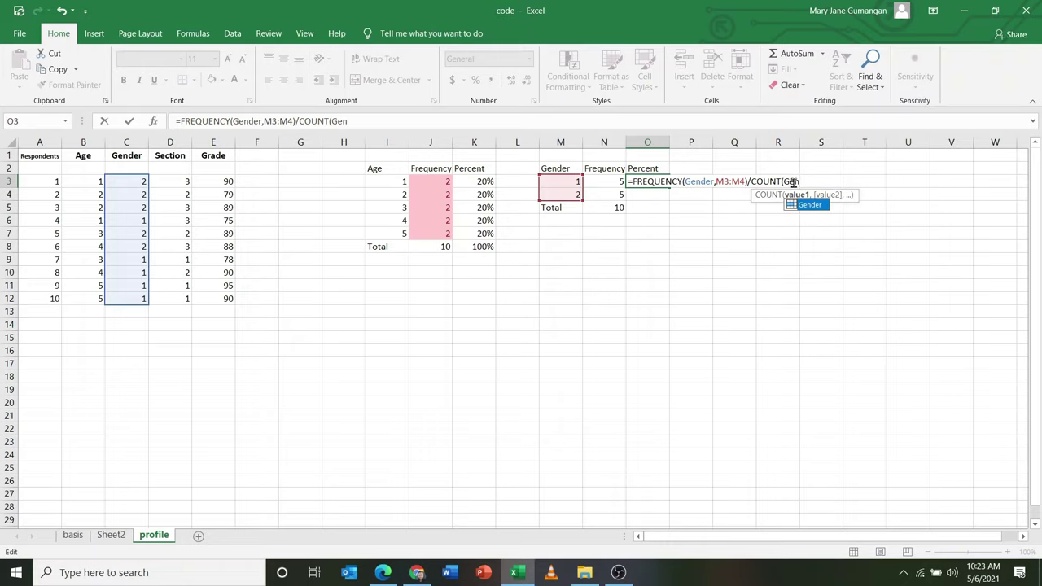
double_click(806, 204)
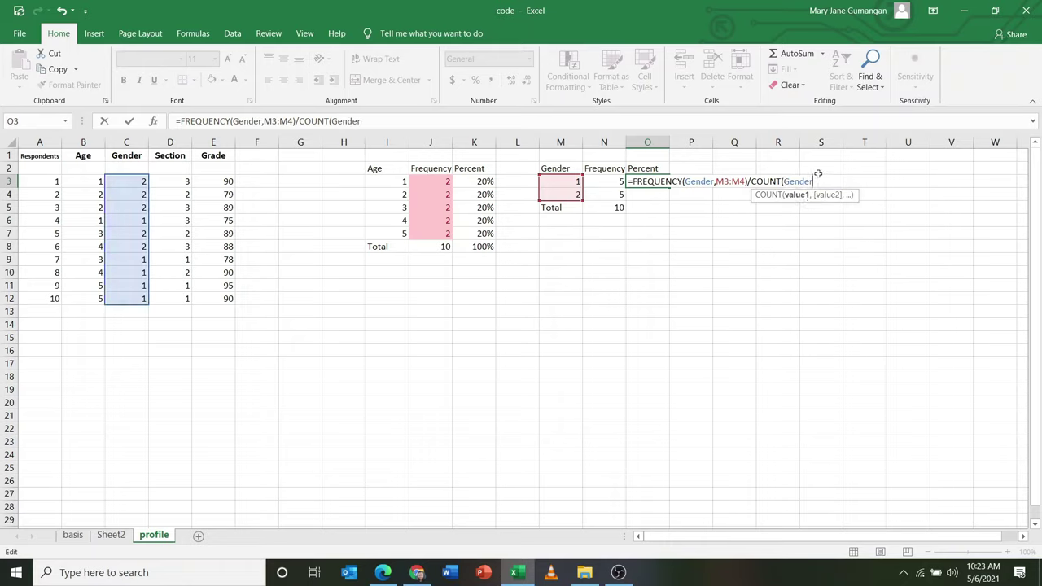
type(")")
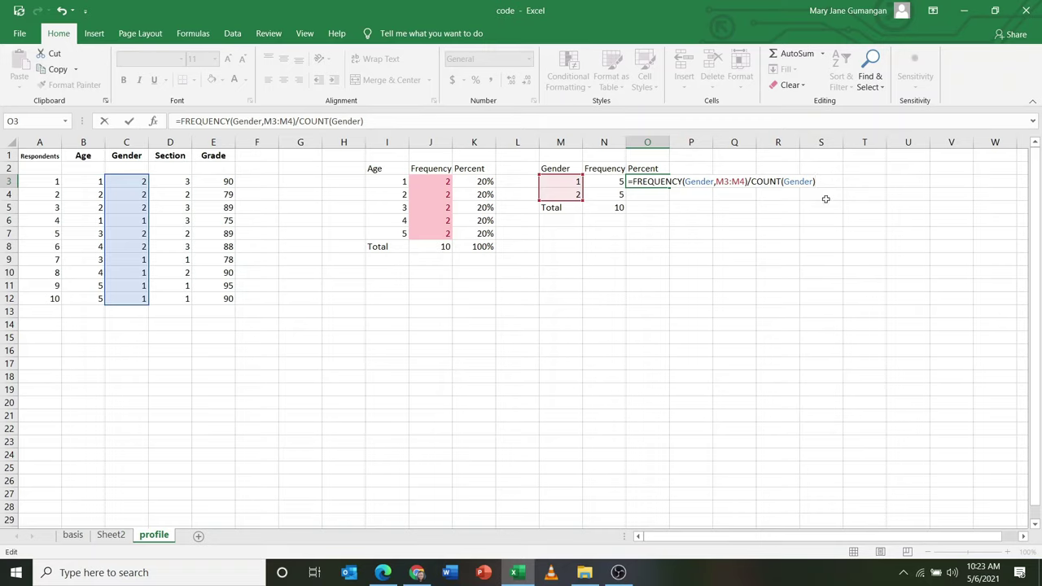
key("Return")
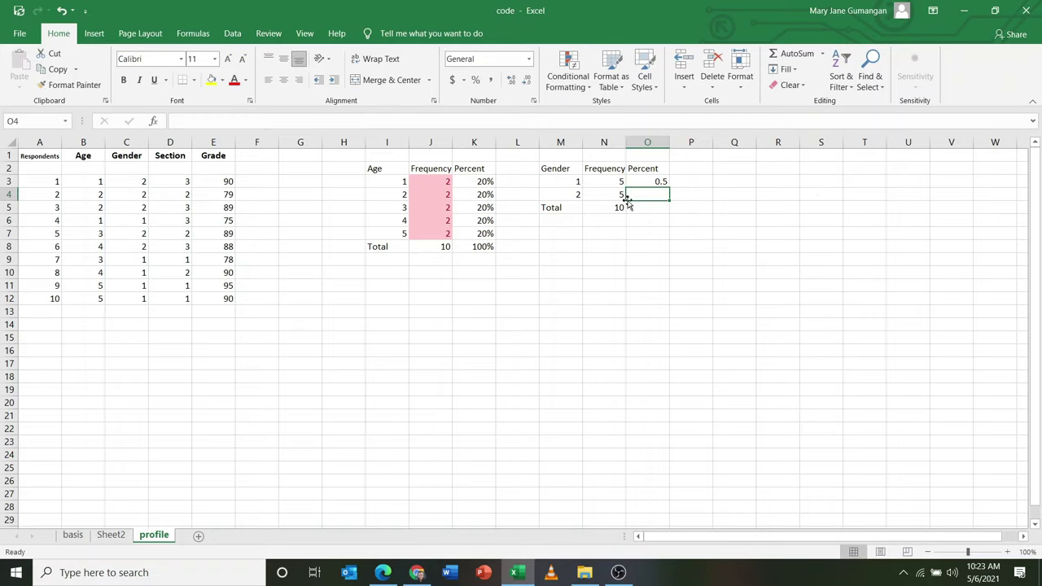
Enter =FREQUENCY(Gender,M3:M4)/COUNT(Gender) in O4, giving 0.5 for gender 2
type("=")
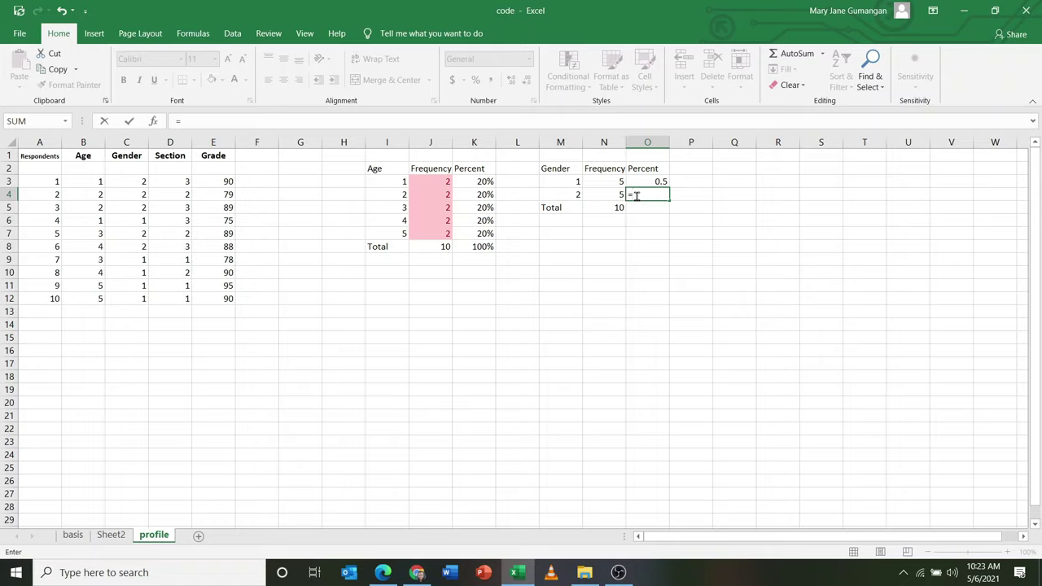
type("frequency")
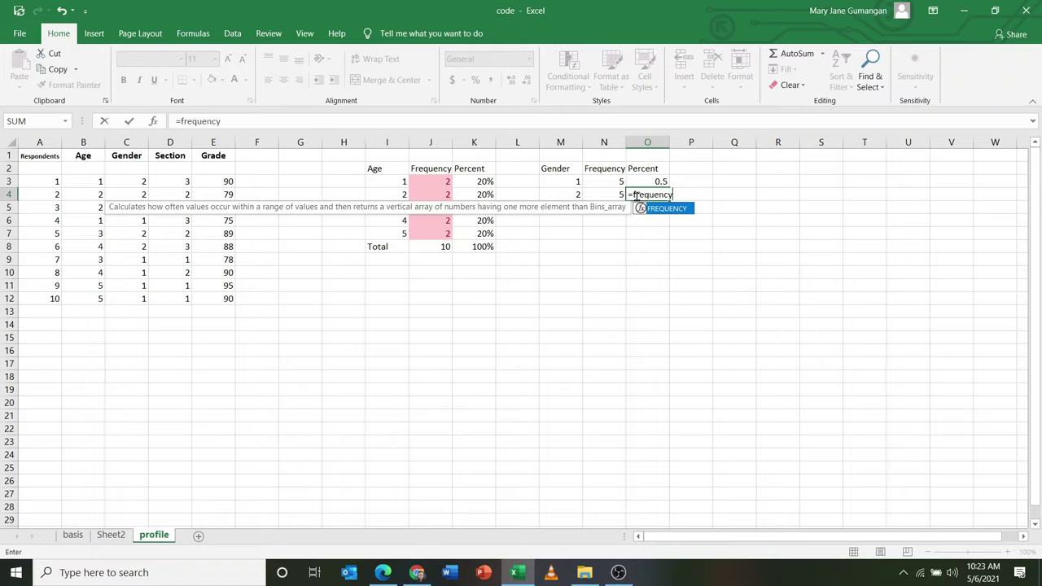
double_click(658, 209)
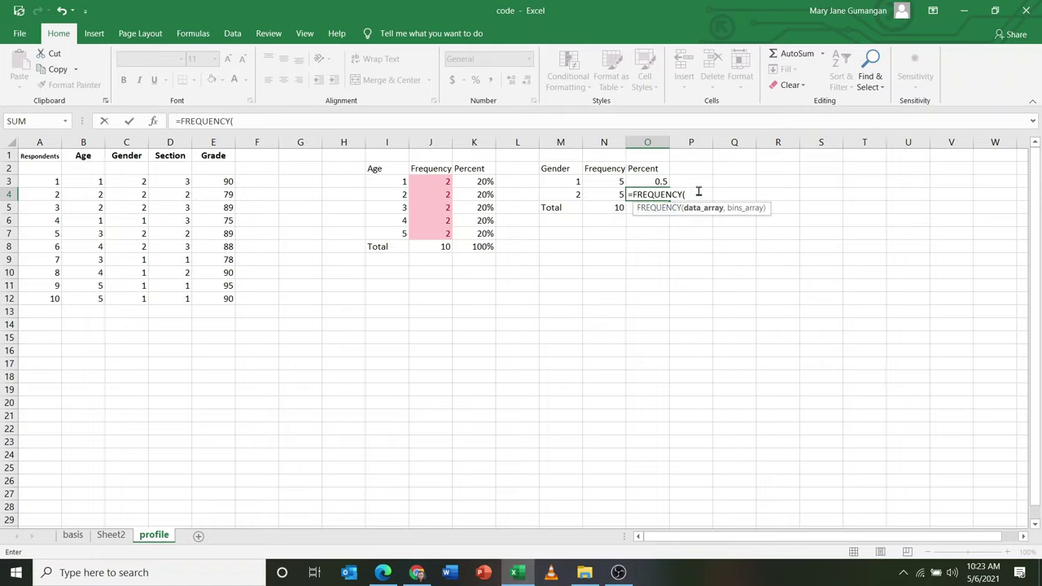
type("Ge")
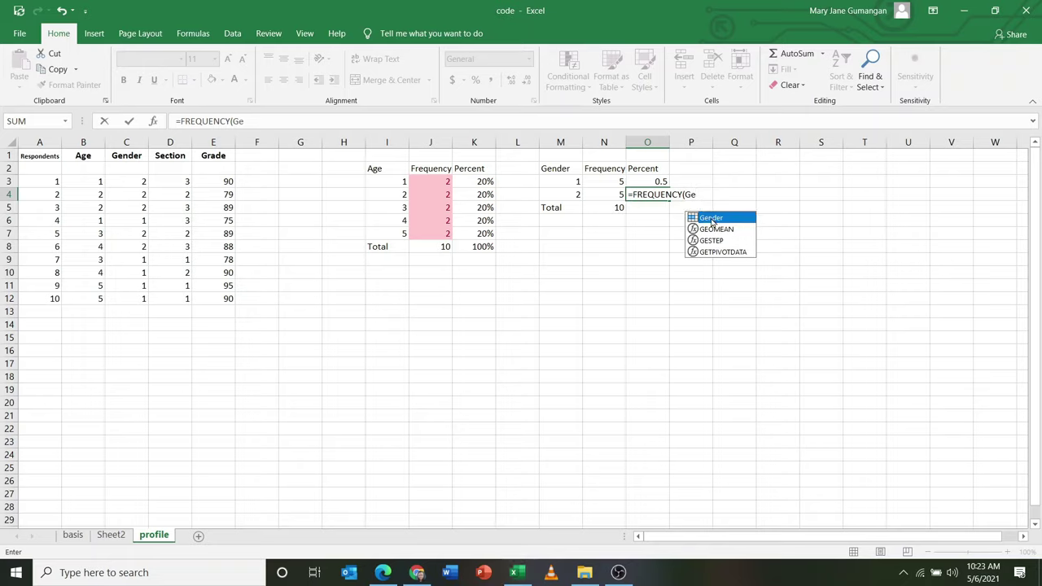
double_click(716, 215)
type(",")
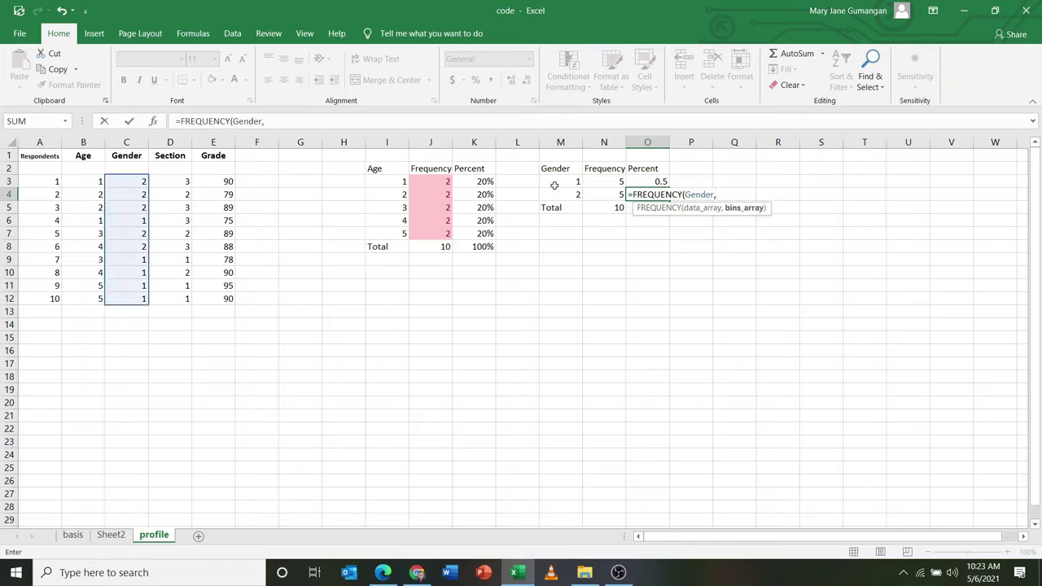
left_click_drag(555, 182, 560, 190)
type(")/")
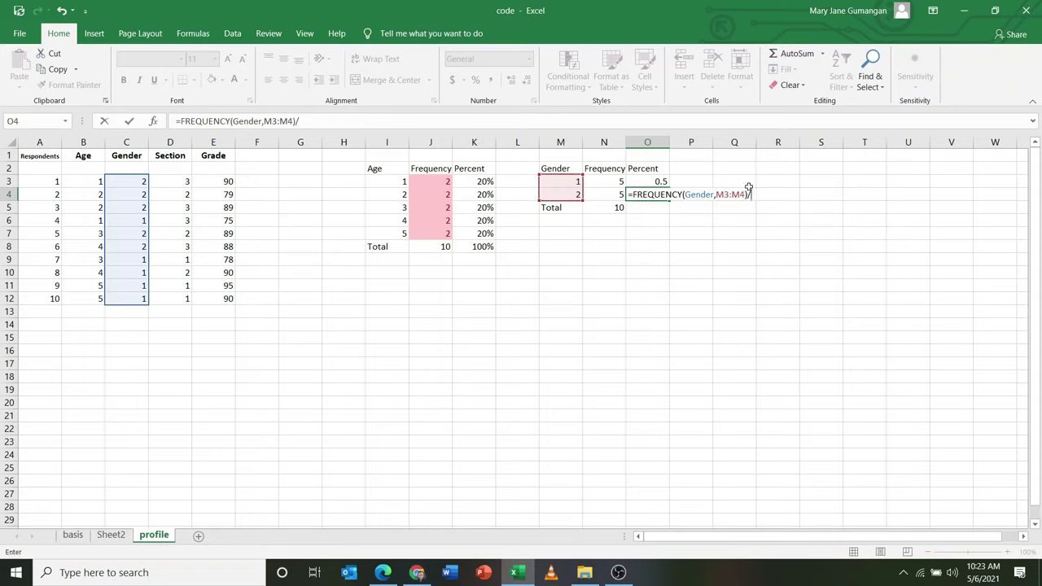
type("Count")
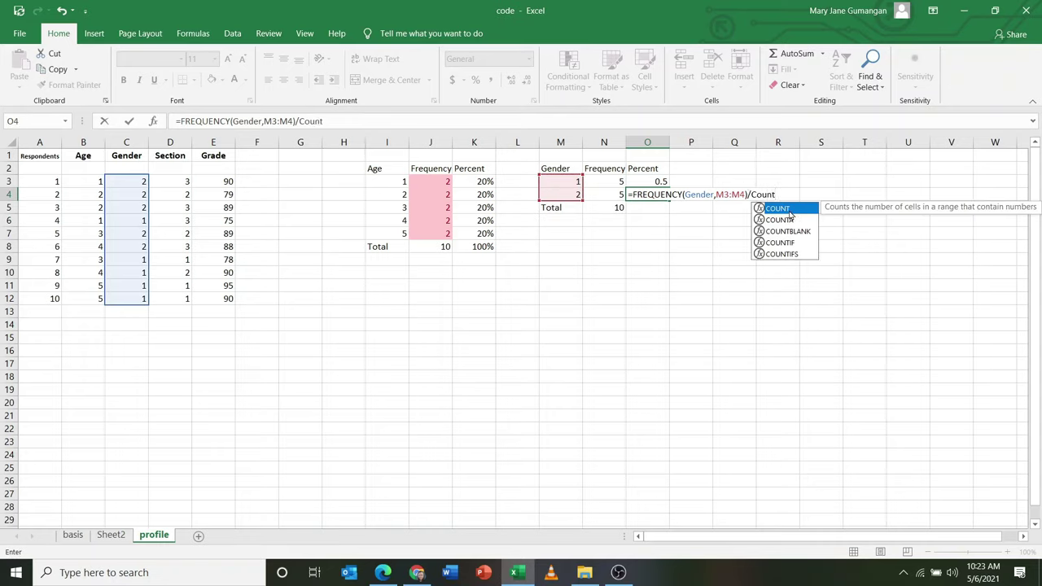
key("Tab")
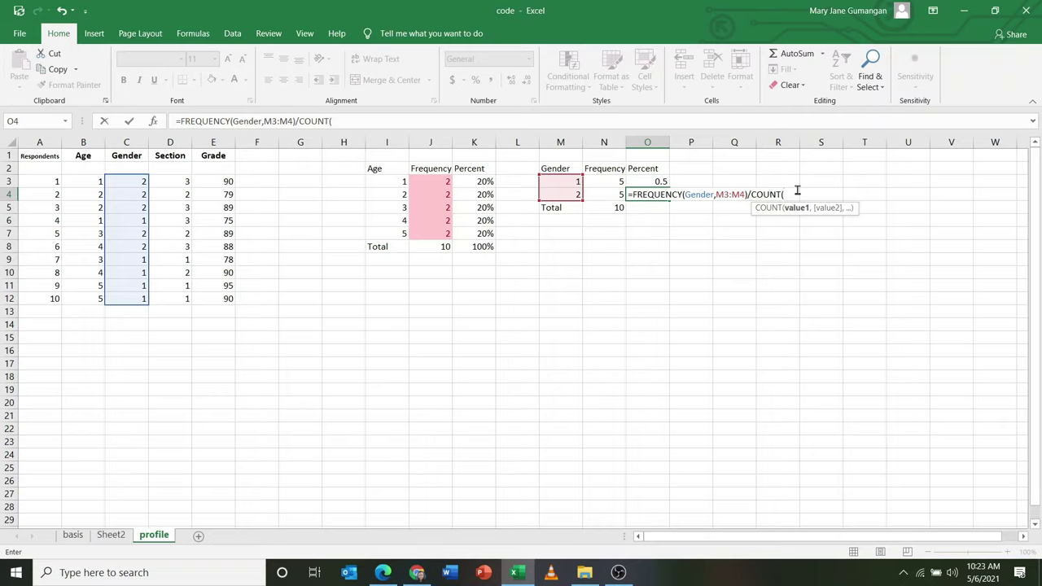
type("Ge")
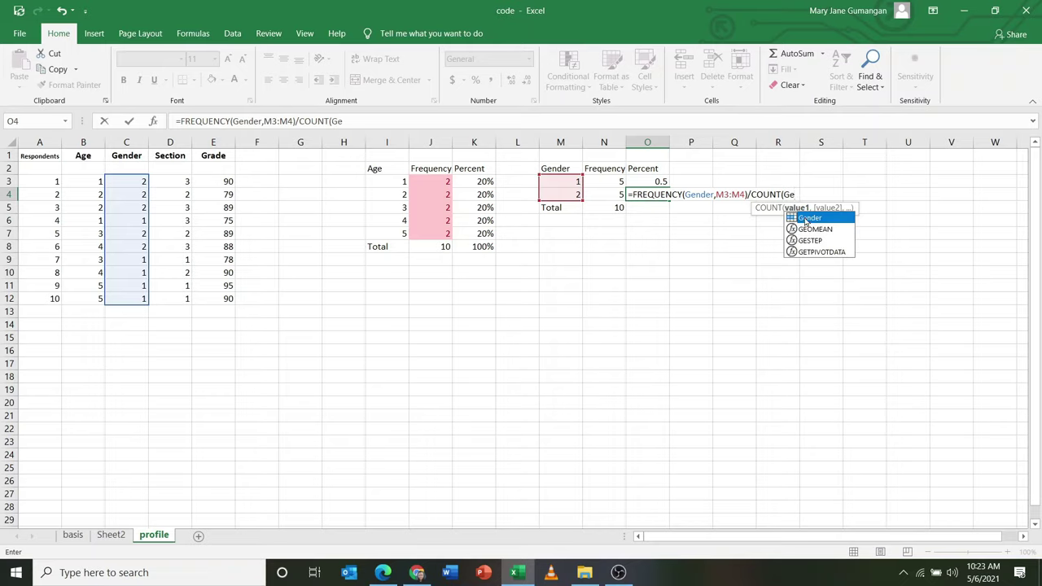
key("Tab")
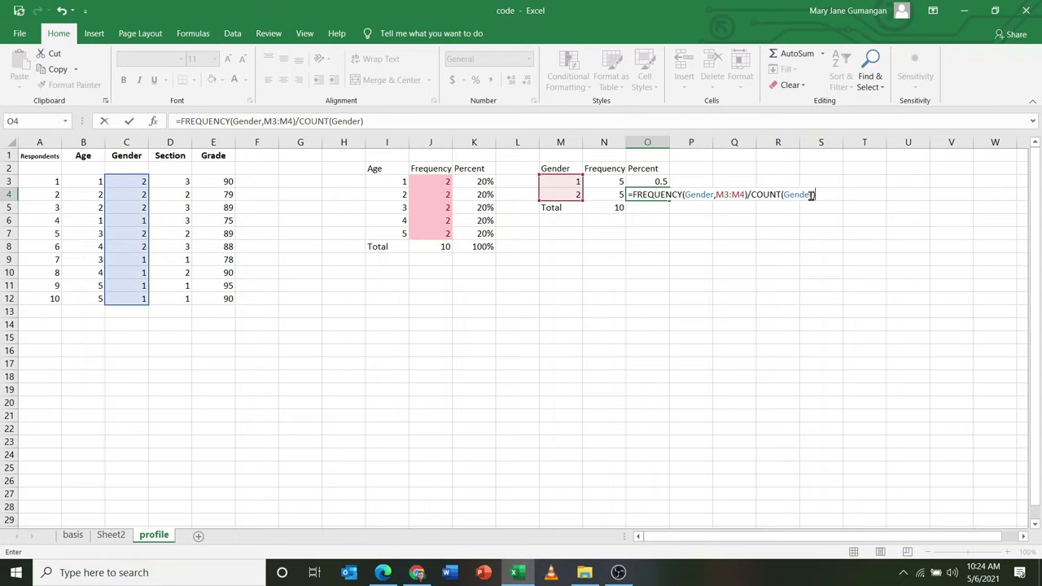
key("Return")
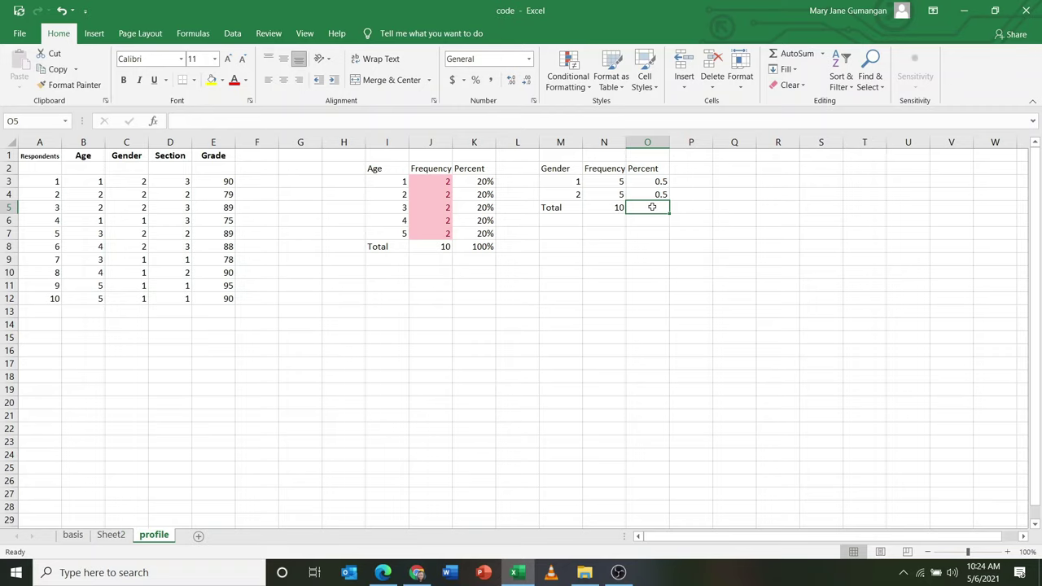
Total O3:O4 in O5 and format O3:O5 as percentages: 50%, 50%, 100%
key("alt+equal")
key("Return")
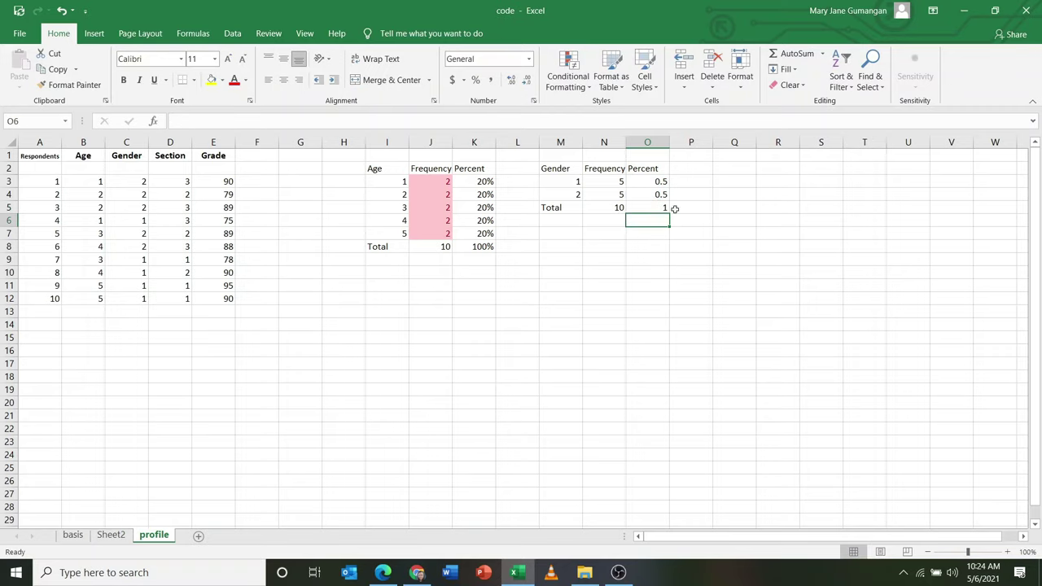
left_click(650, 182)
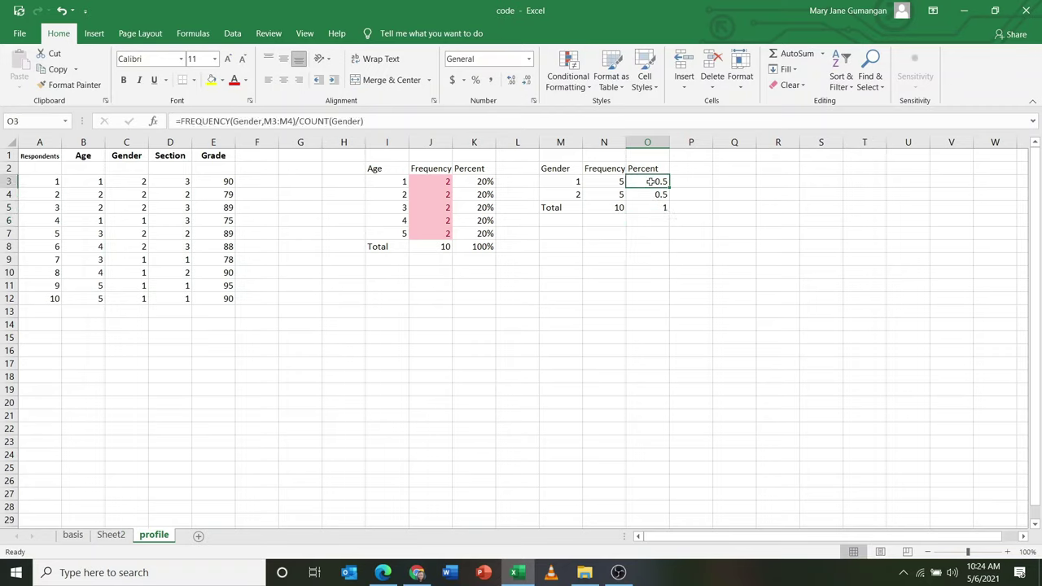
left_click_drag(650, 182, 651, 207)
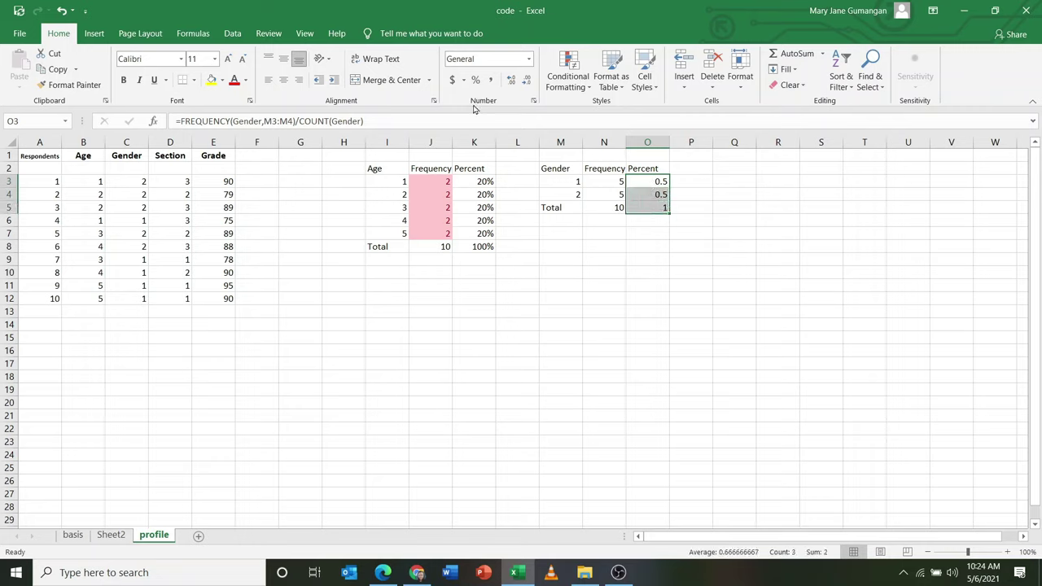
left_click(475, 79)
left_click(634, 238)
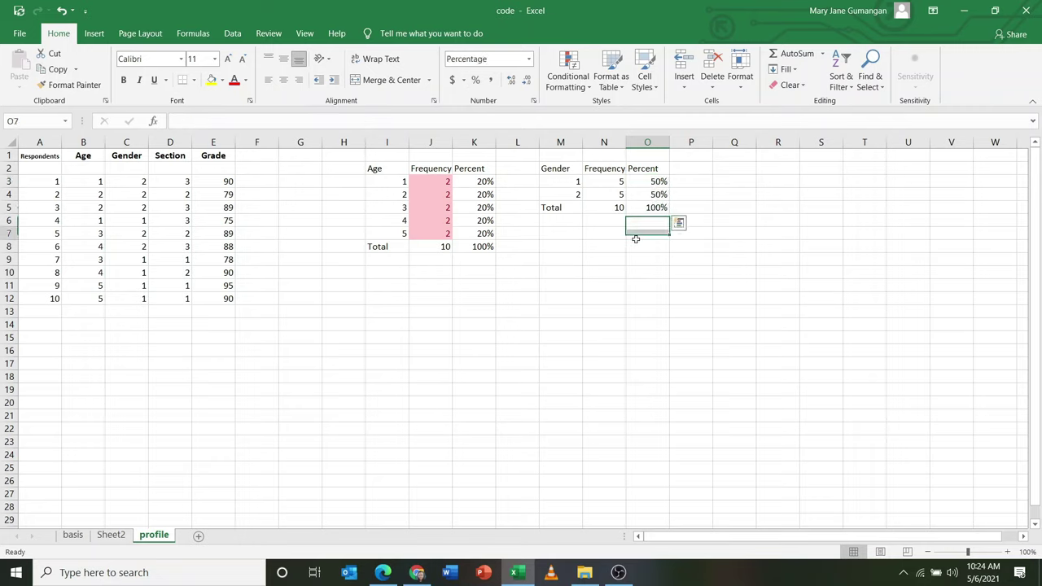
Check the percent formulas in O3, O4 and O5
left_click(649, 182)
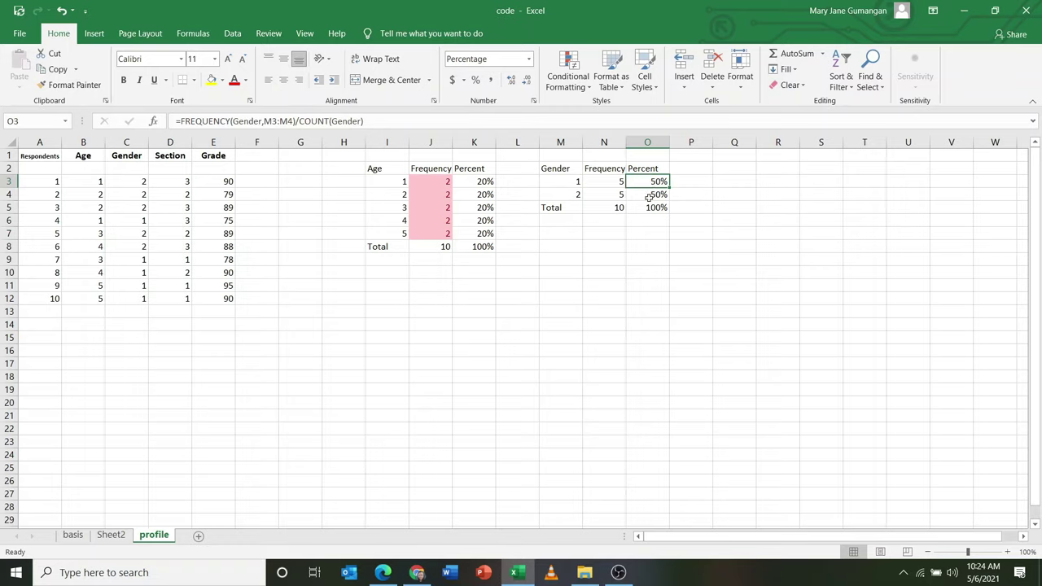
left_click(649, 196)
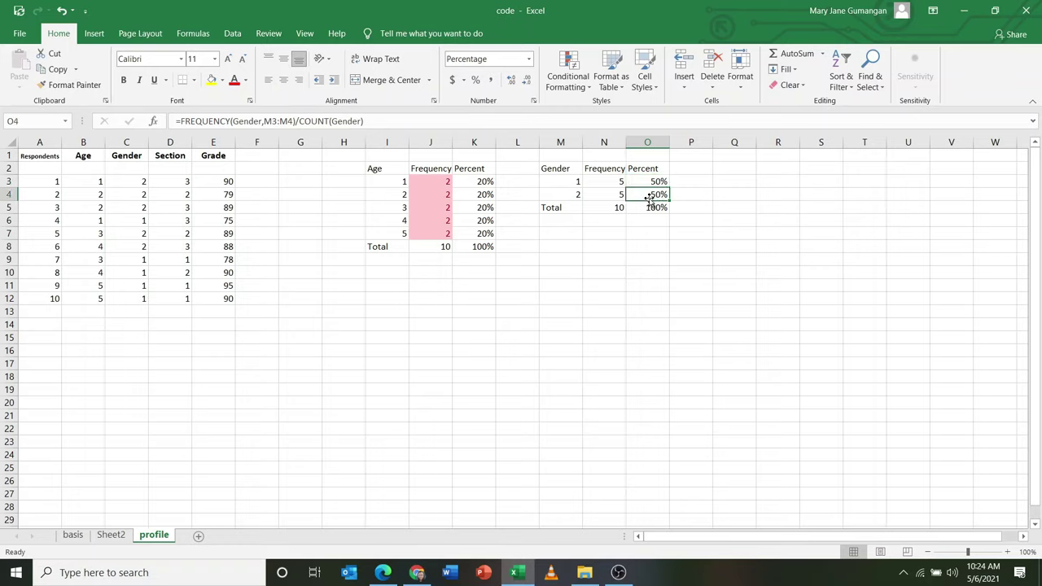
left_click(651, 207)
left_click(554, 170)
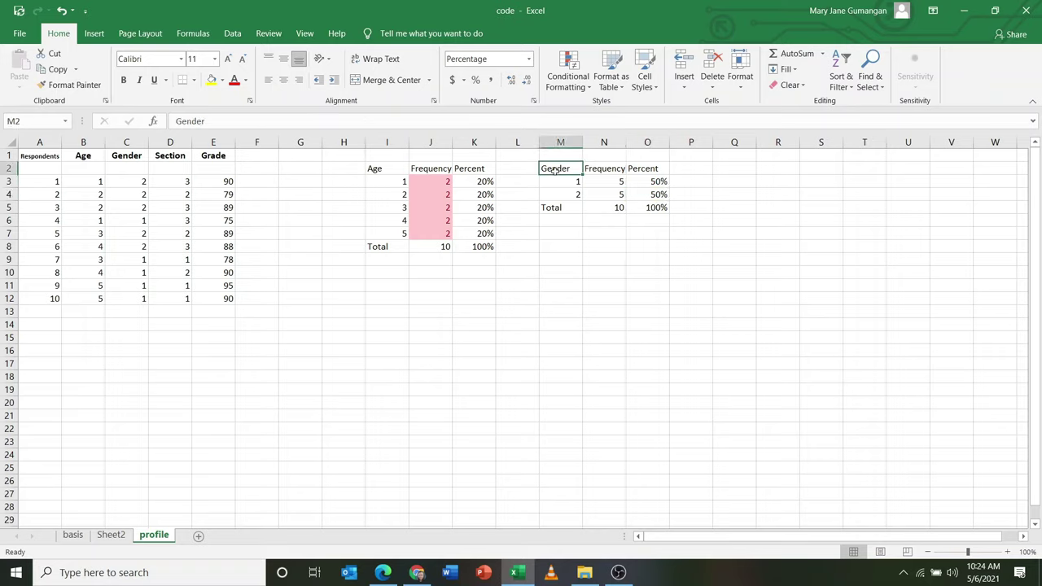
left_click(639, 209)
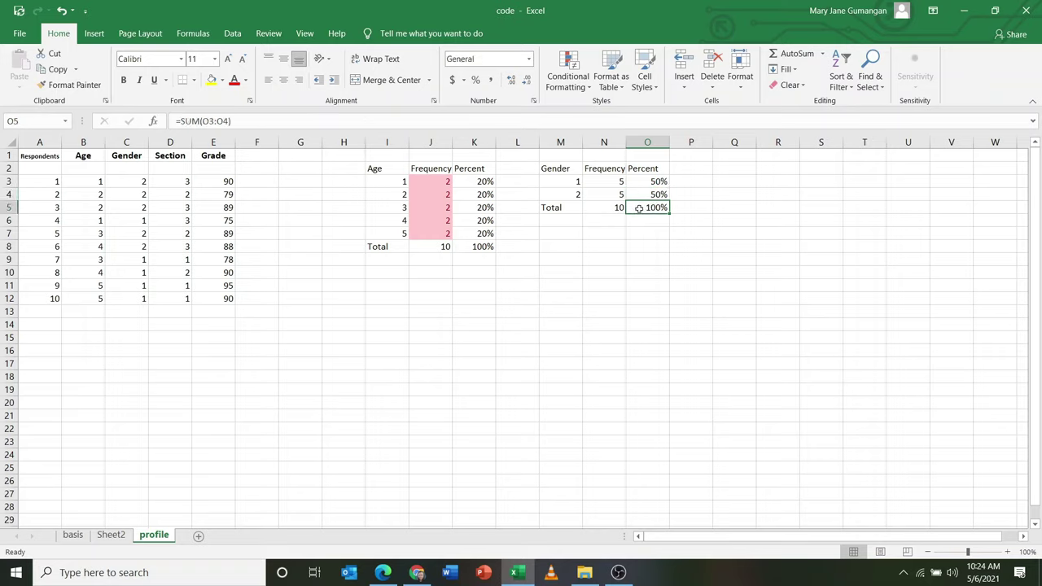
Start a Section table in Q2 with the Frequency and Percent headings copied beside it
left_click(745, 169)
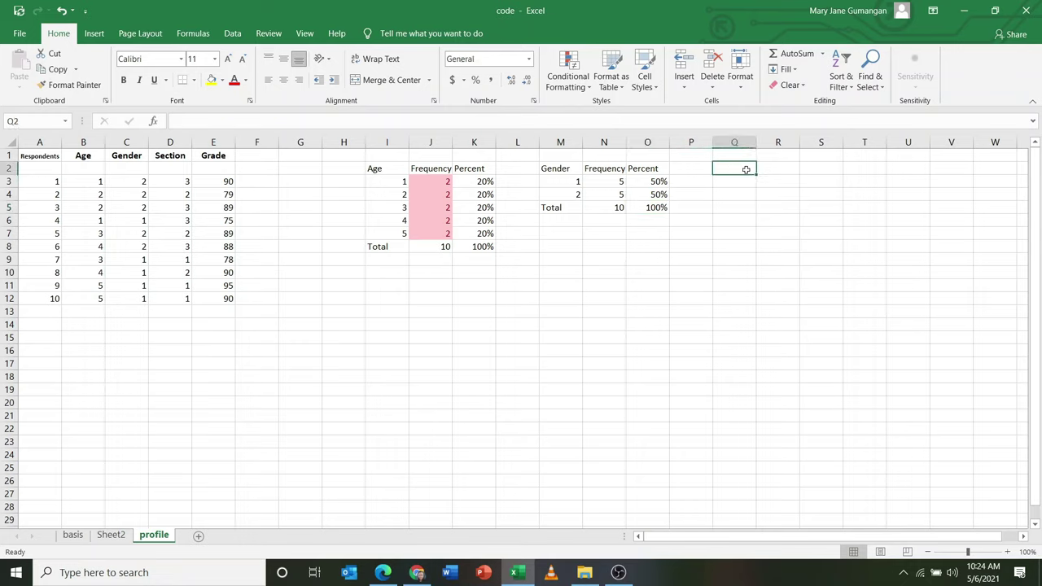
type("Secti")
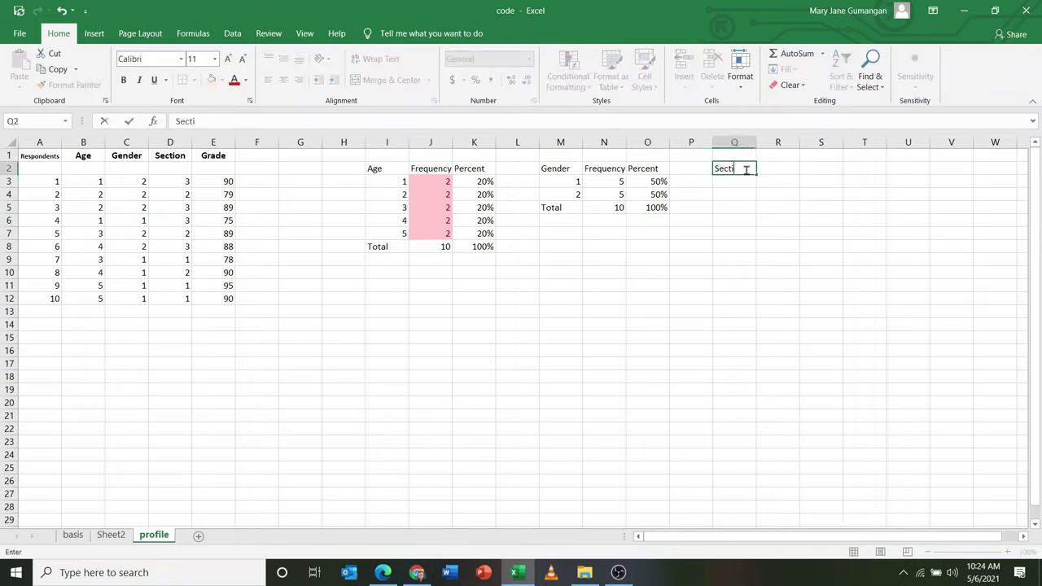
type("on")
left_click(786, 190)
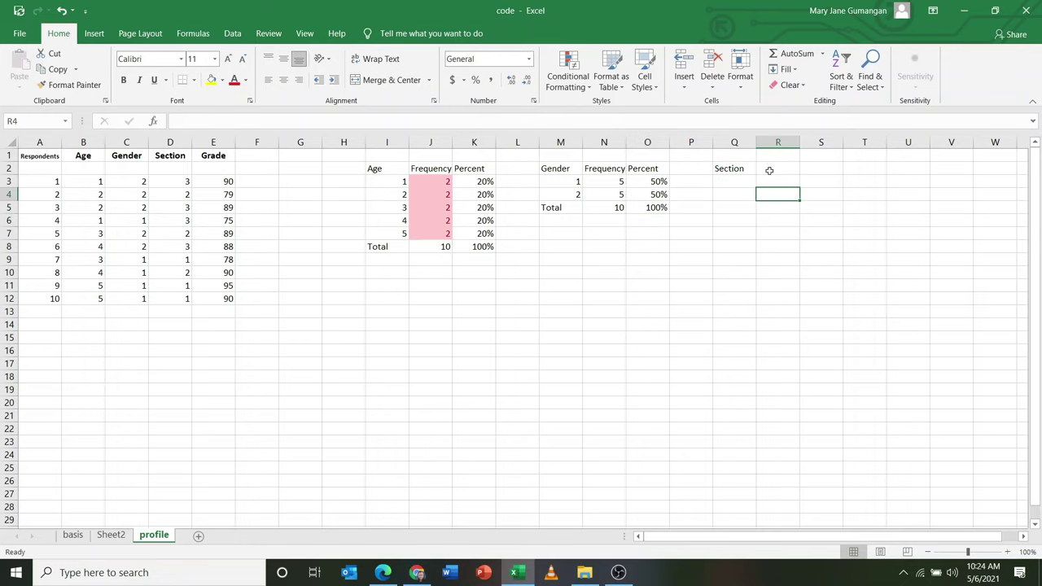
left_click(768, 170)
left_click(734, 169)
left_click_drag(606, 168, 640, 170)
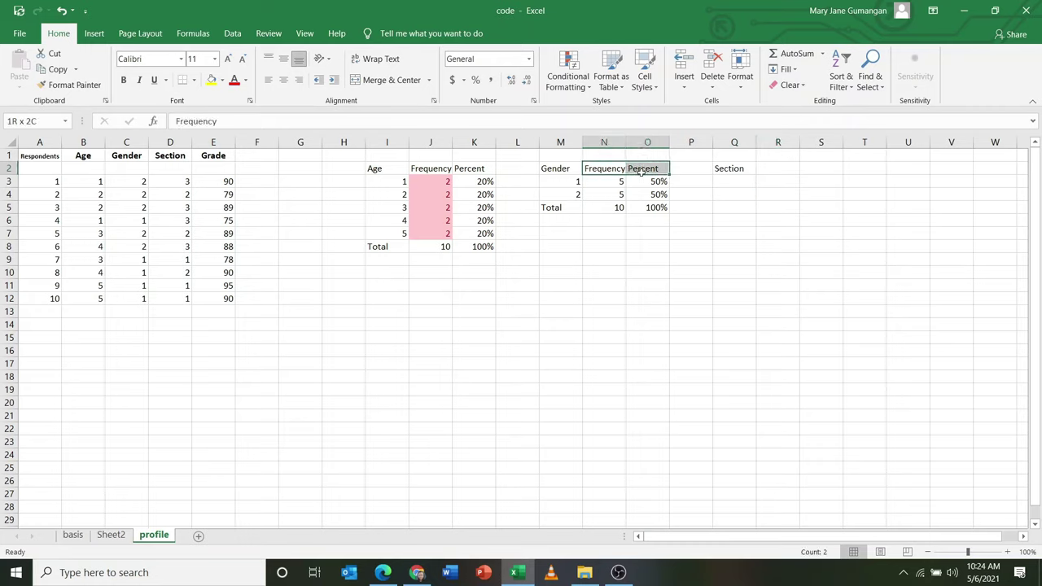
key("ctrl+c")
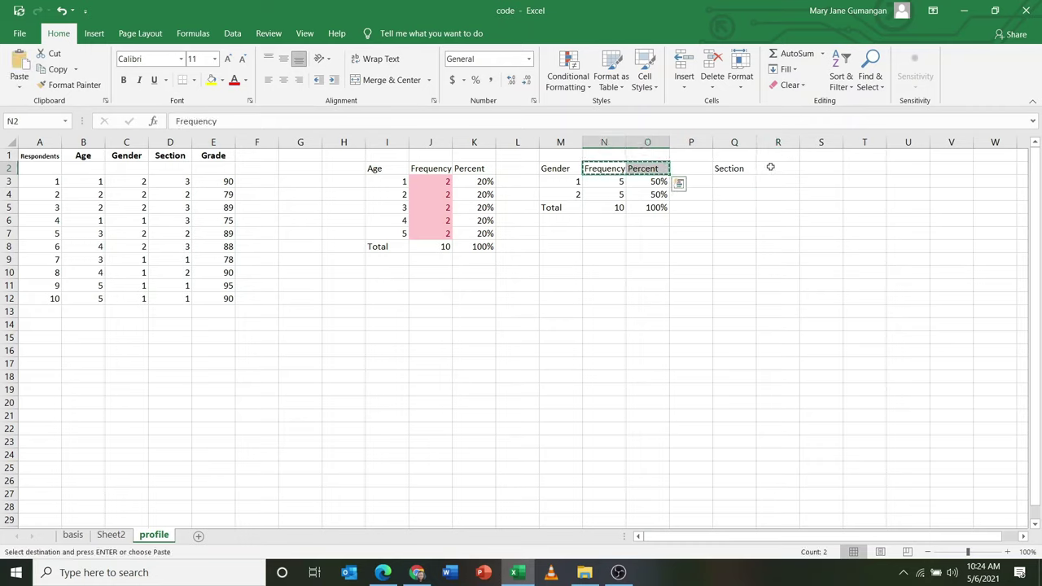
left_click(770, 167)
key("ctrl+v")
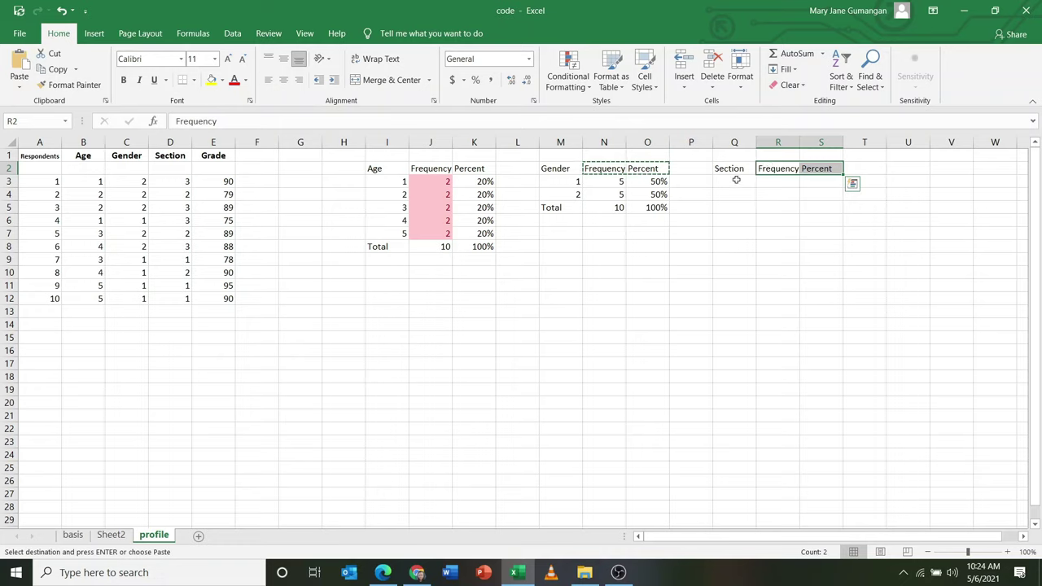
Enter section codes 1, 2 and 3 in Q3:Q5 under Section
left_click(736, 180)
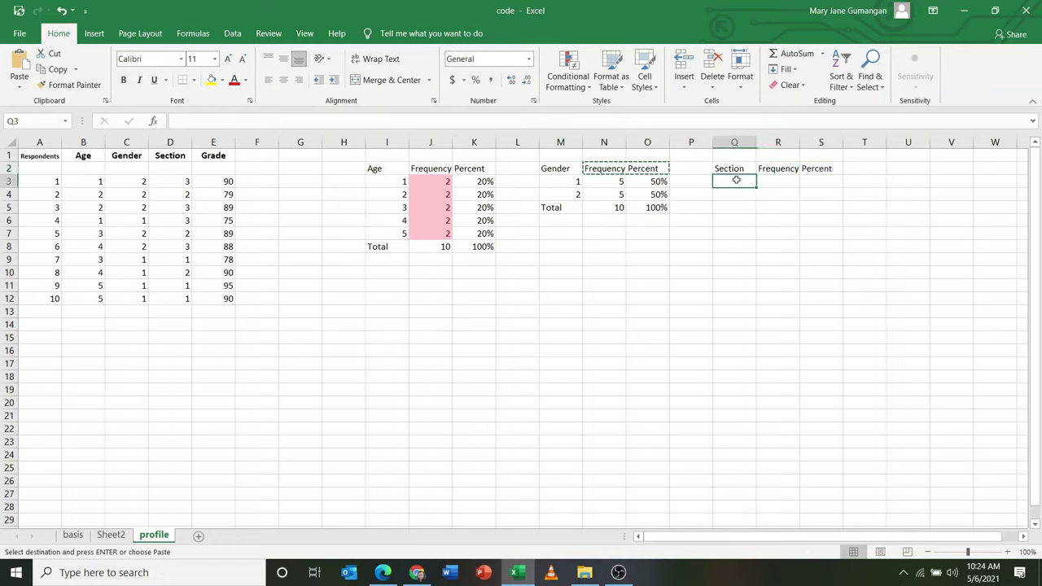
type("1")
key("Return")
type("2")
key("Return")
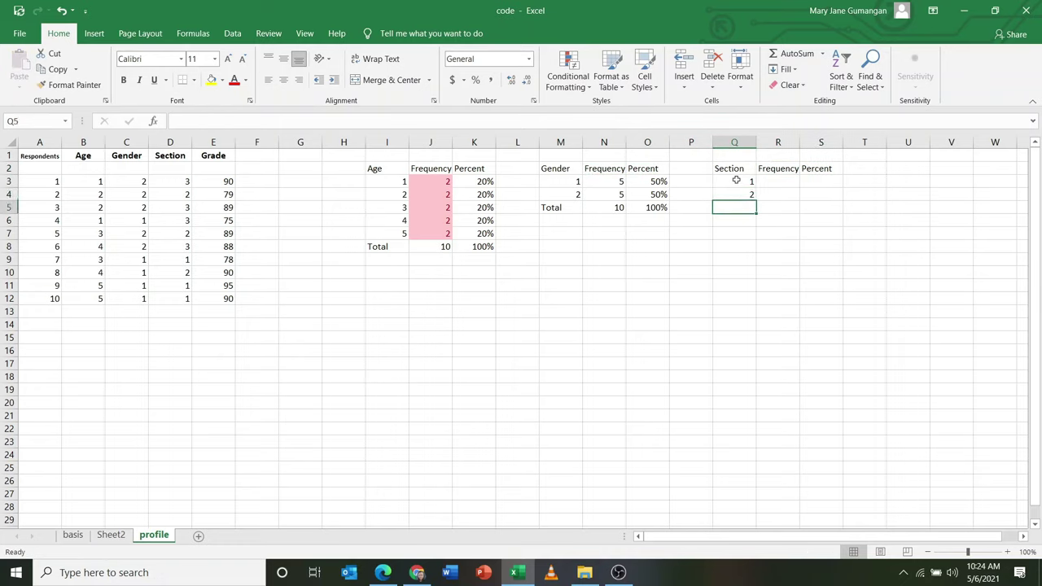
type("3")
left_click(790, 211)
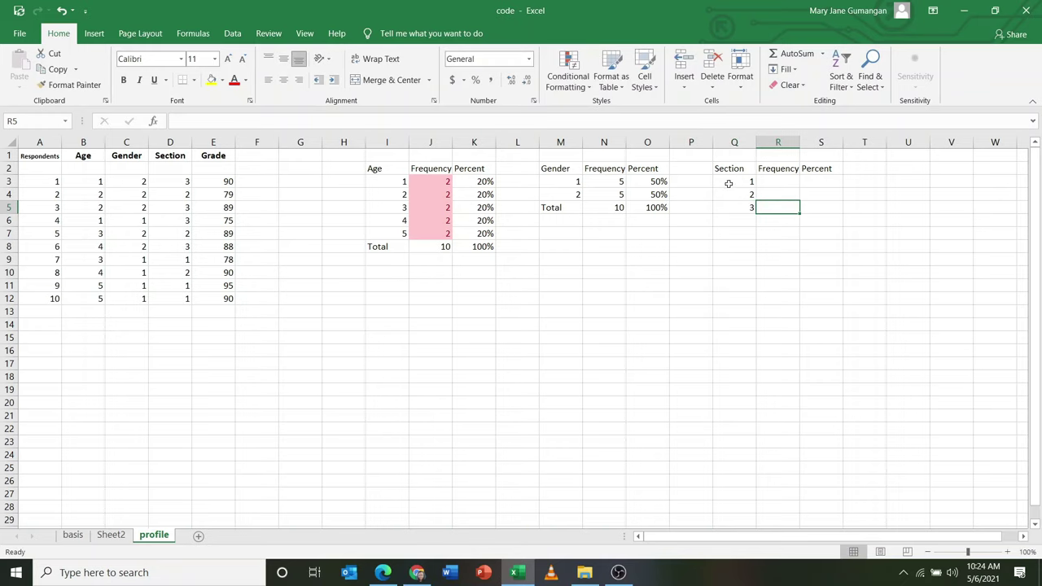
left_click(737, 183)
left_click(742, 195)
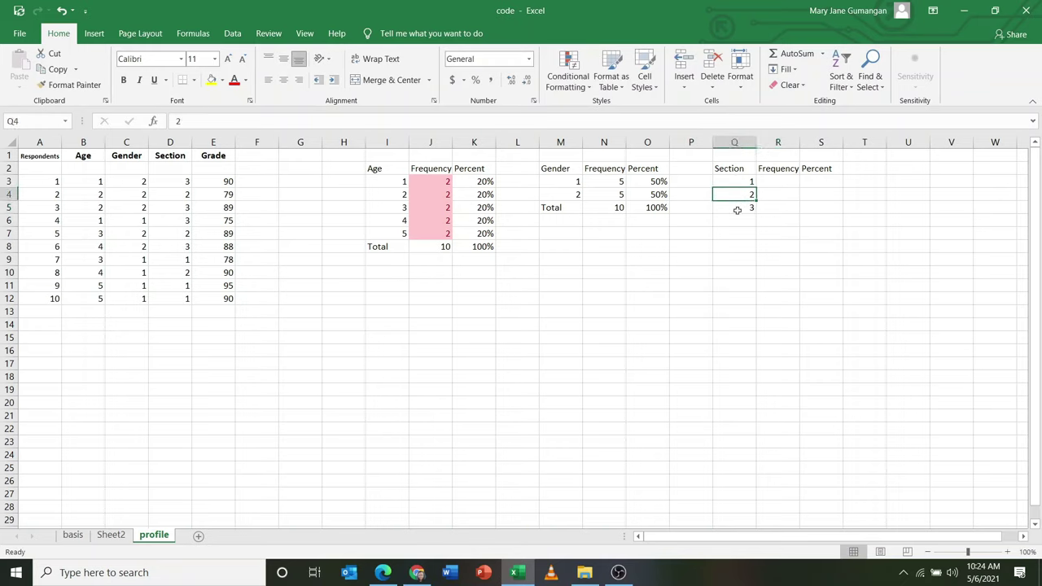
left_click(736, 210)
Check on the basis sheet which codes belong to Pearl, Diamond and Sapphire
left_click(73, 535)
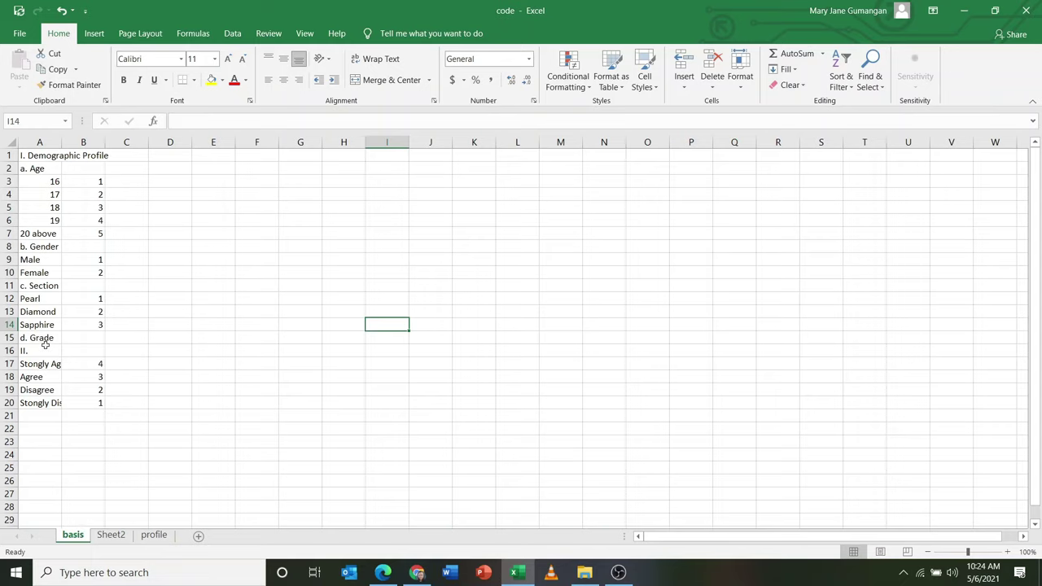
left_click(50, 301)
left_click(49, 312)
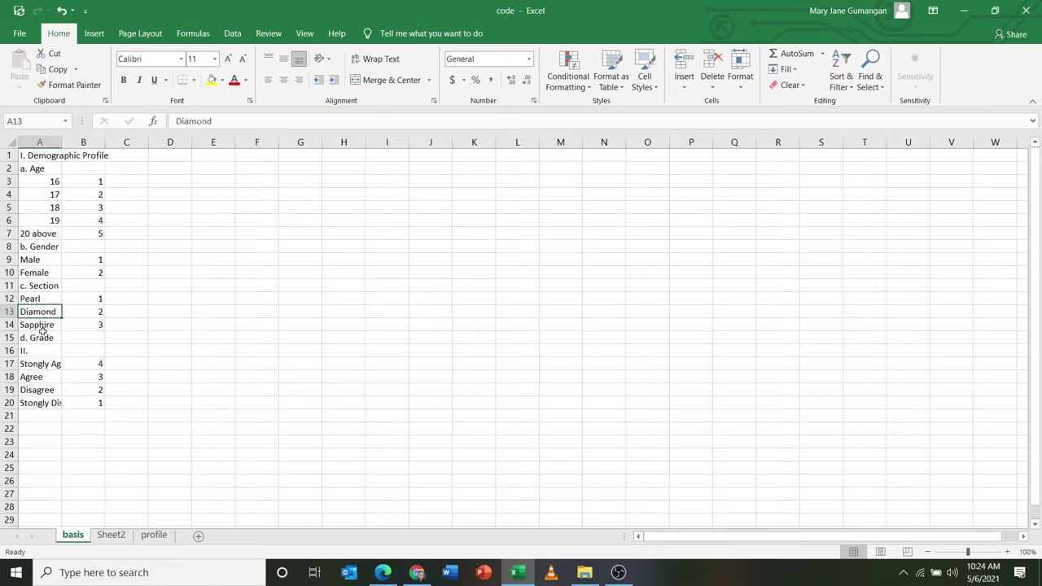
left_click(43, 329)
left_click(154, 535)
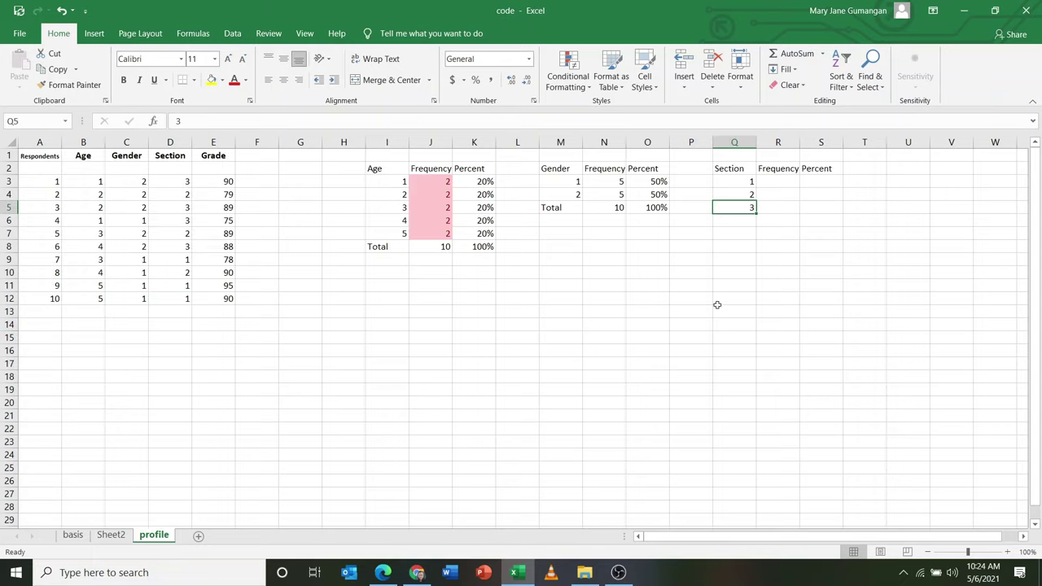
left_click(780, 194)
left_click(779, 180)
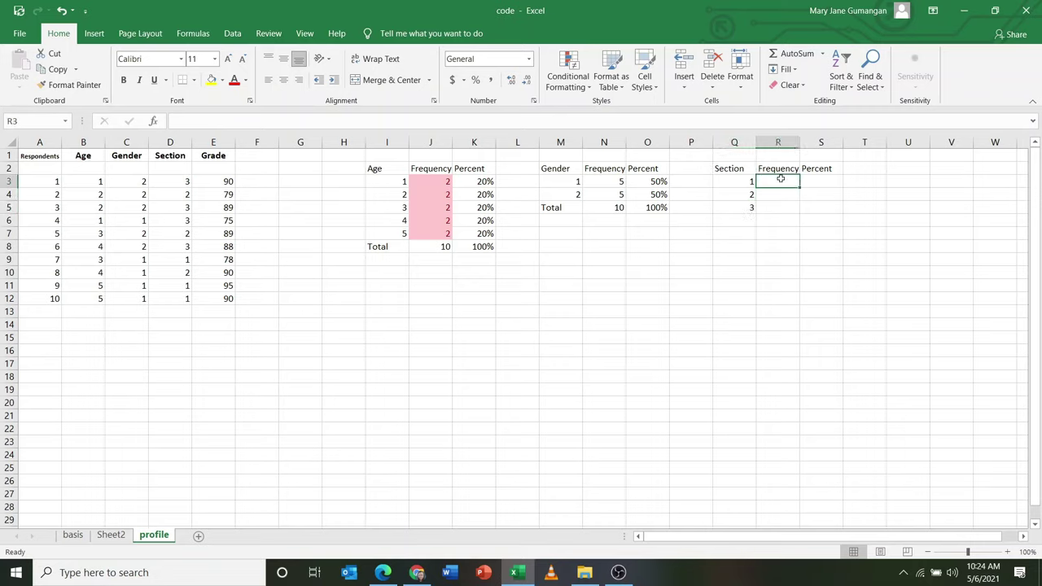
Enter =FREQUENCY(Section,Q3:Q5) in R3:R5 as an array formula
left_click_drag(779, 178, 780, 208)
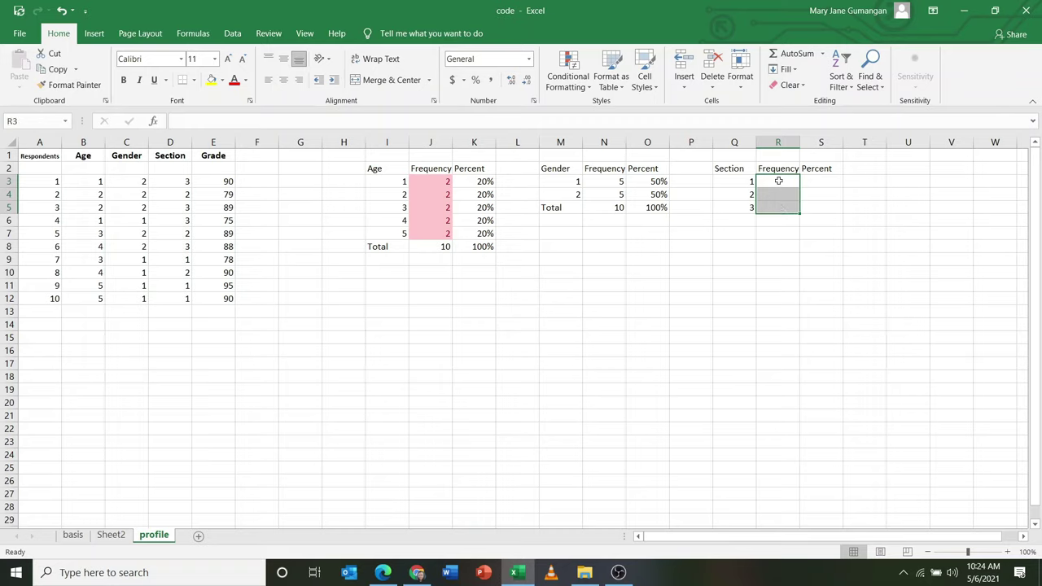
type("=")
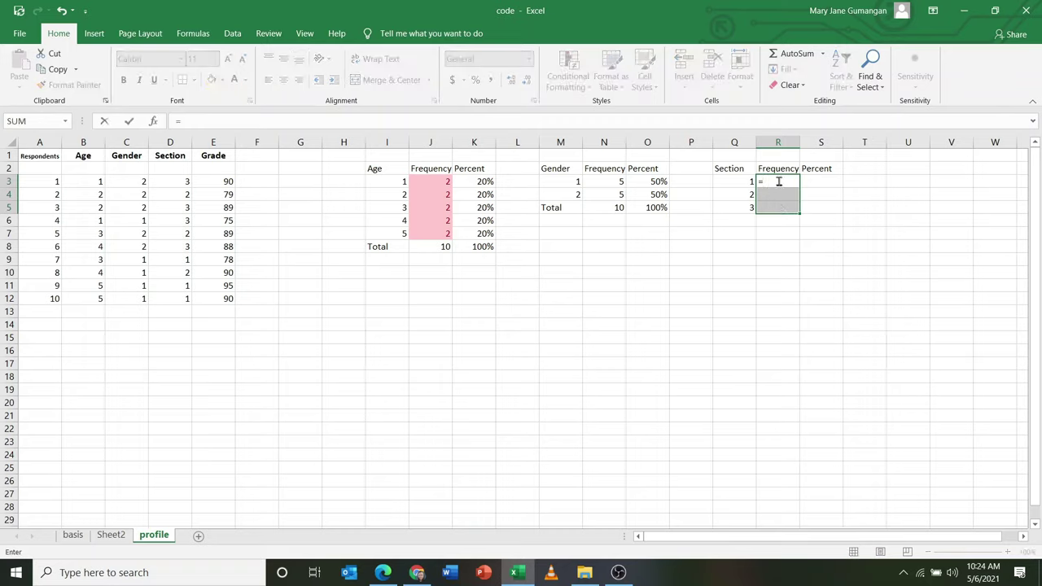
type("frq")
key("BackSpace")
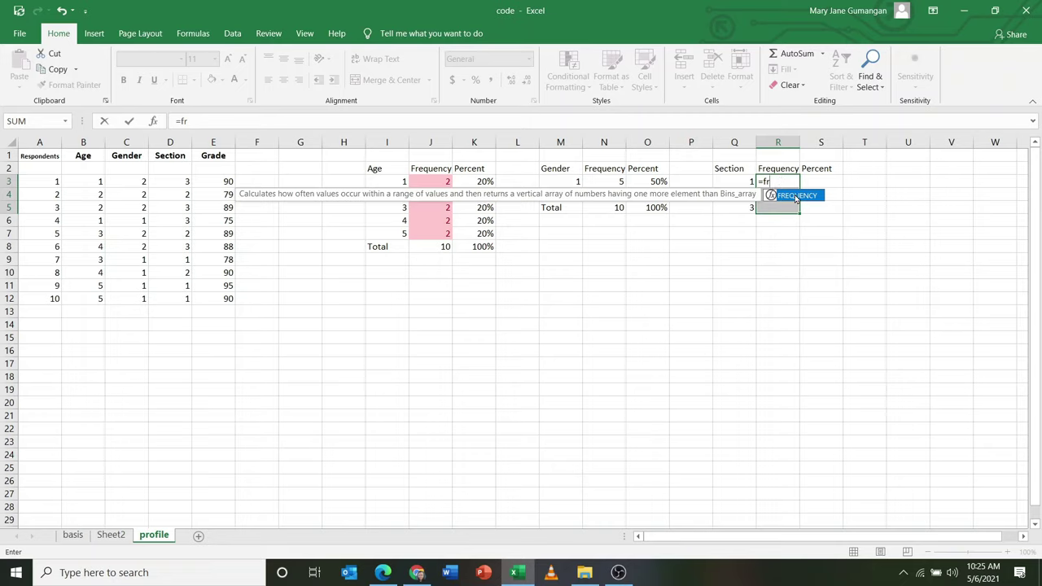
double_click(797, 198)
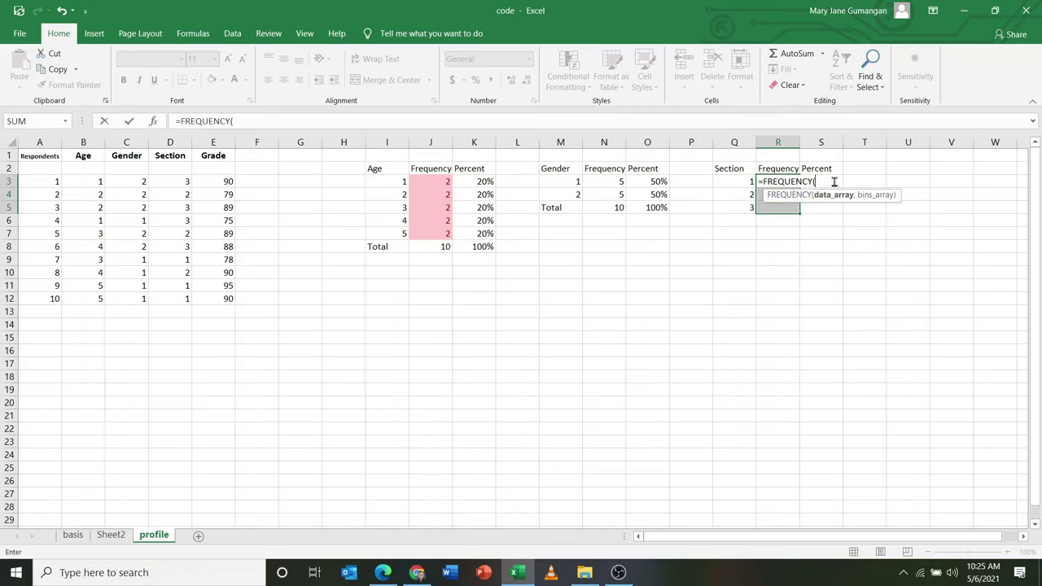
type("Se")
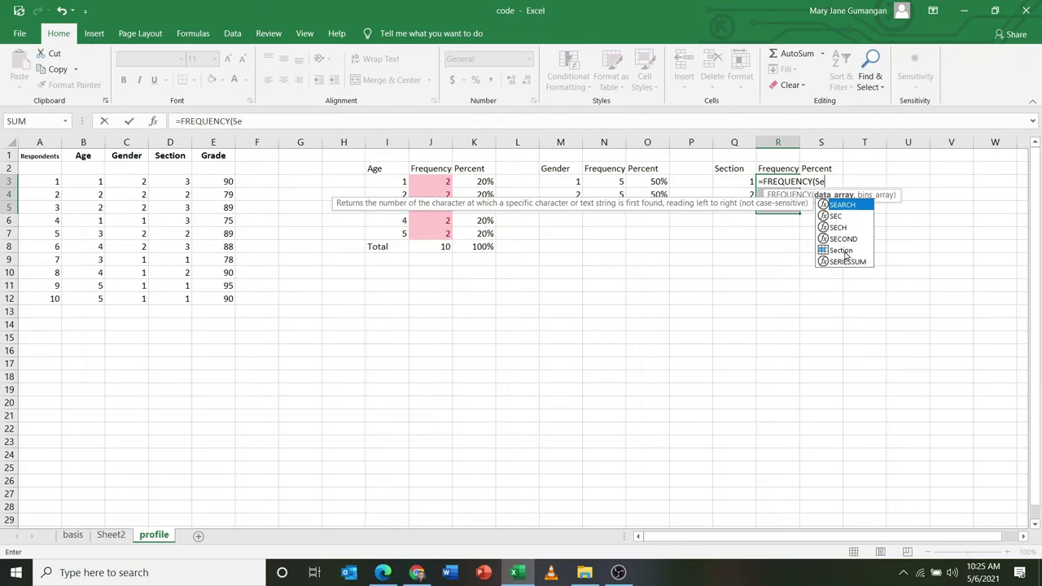
double_click(842, 250)
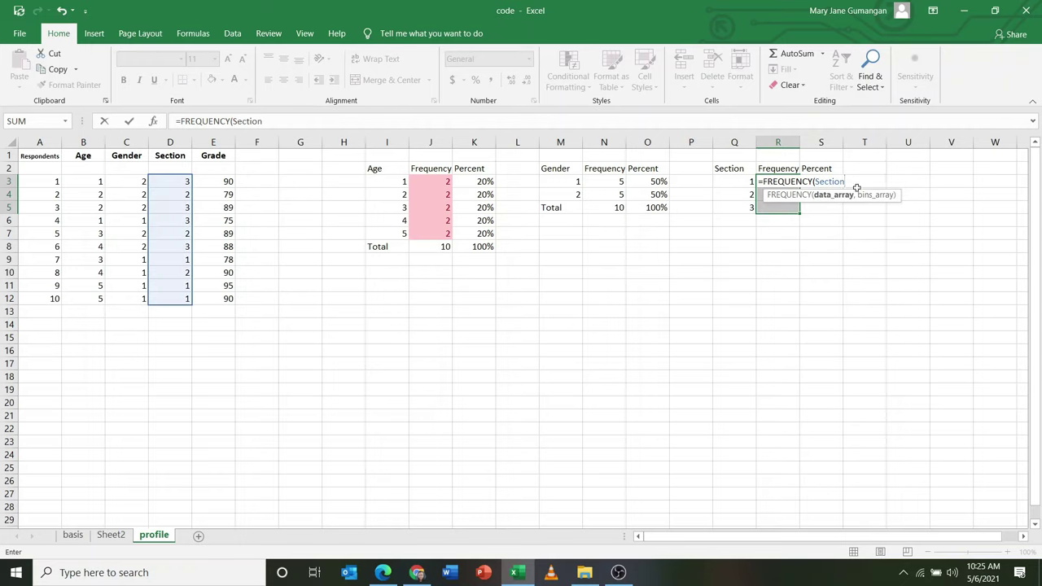
type(",")
left_click_drag(729, 182, 730, 209)
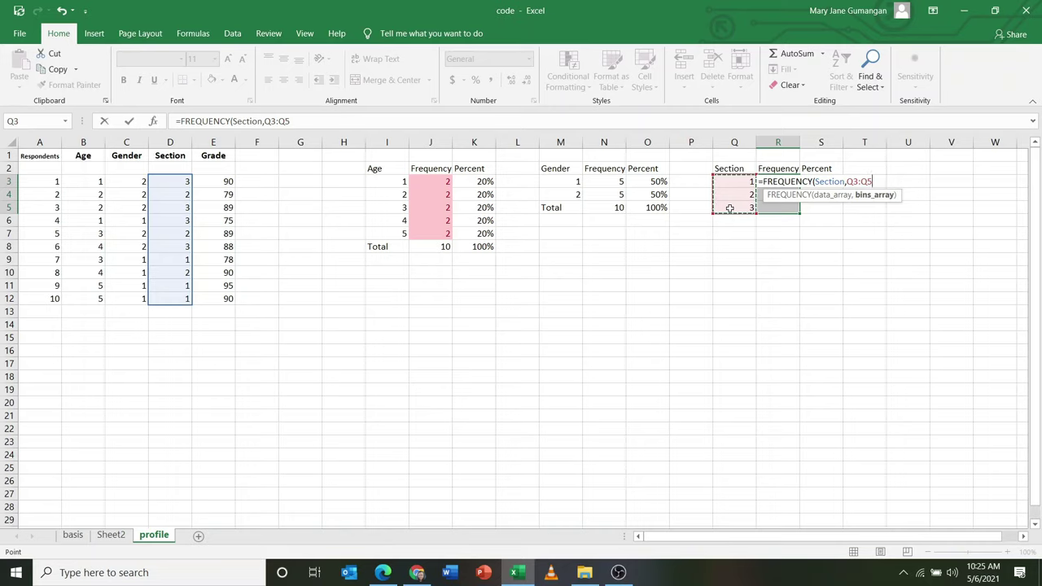
type(")")
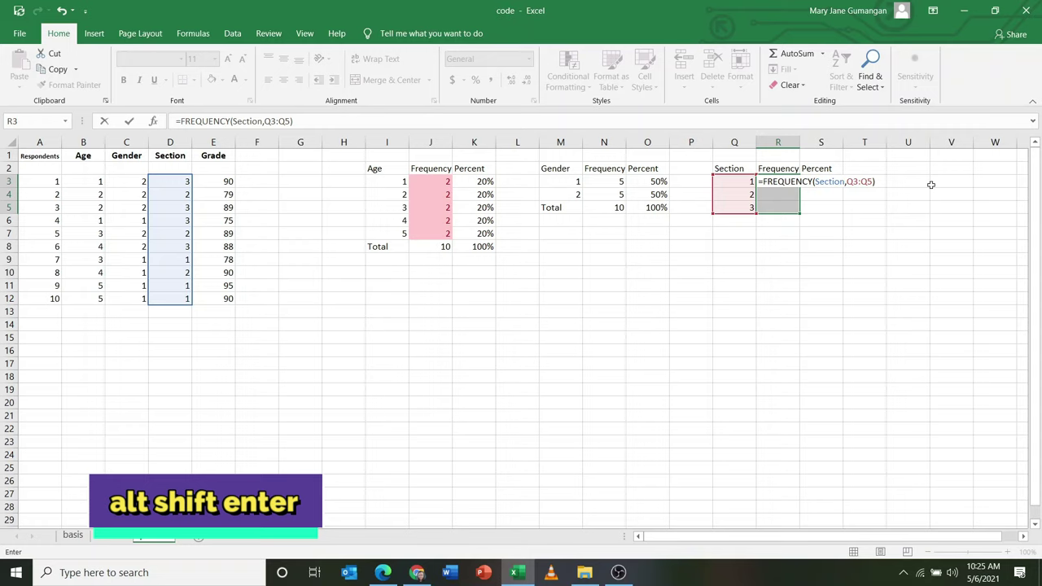
key("ctrl+shift+Return")
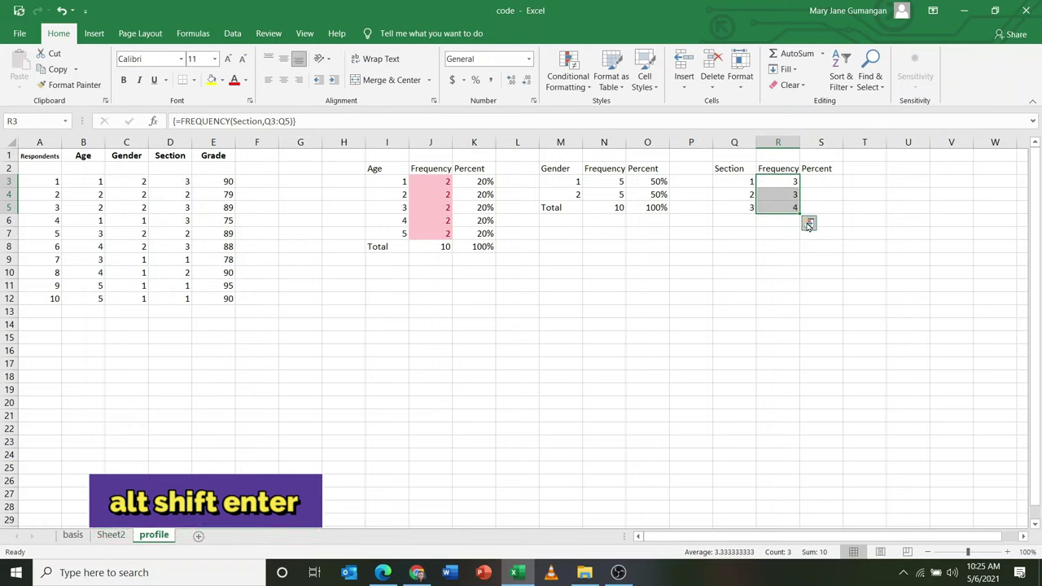
Check the Section frequencies 3, 3 and 4 against codes 1, 2 and 3
left_click(815, 202)
left_click(774, 186)
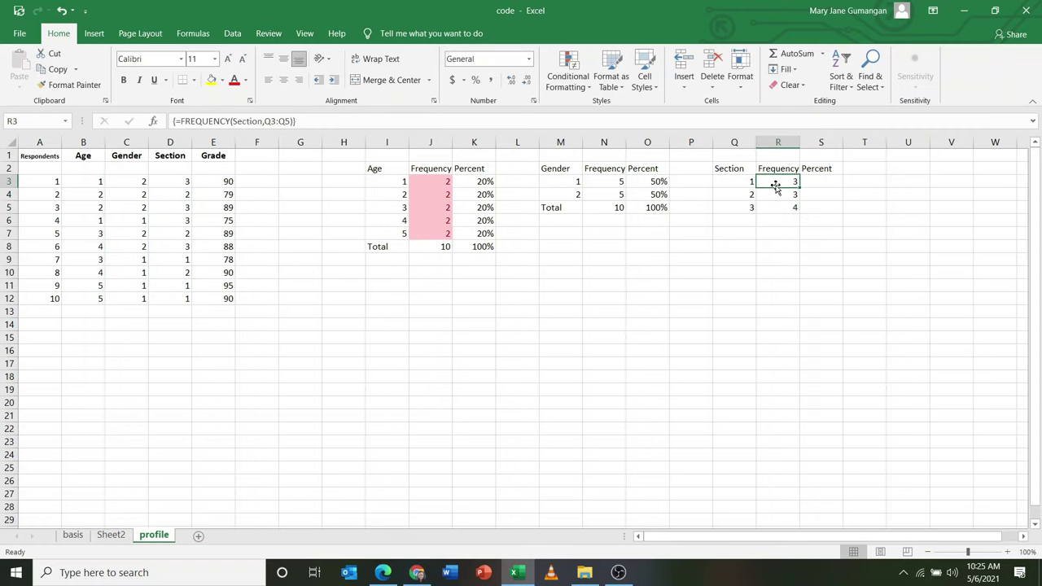
left_click(776, 196)
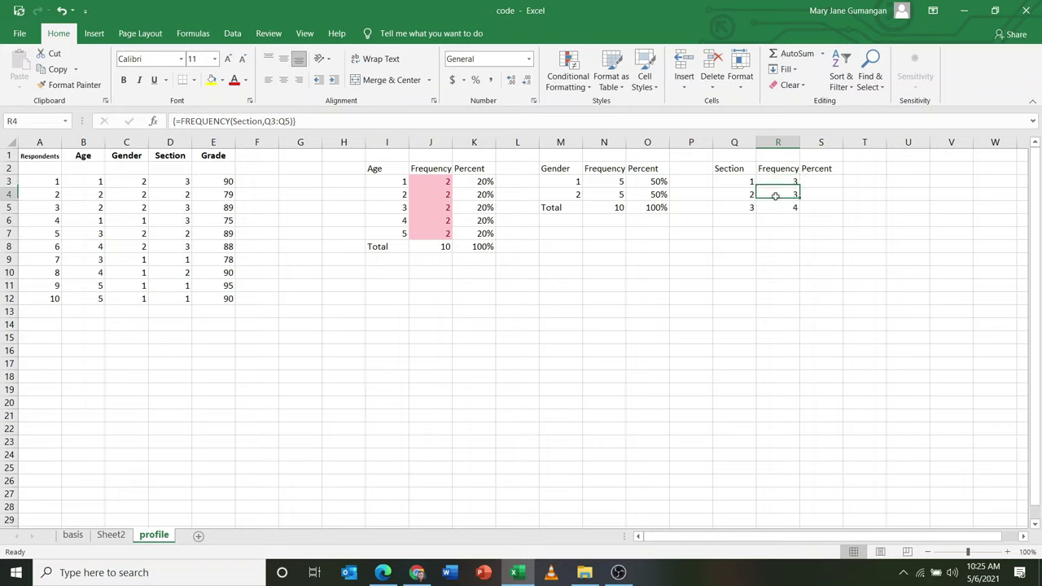
left_click(747, 198)
left_click(744, 208)
left_click(786, 210)
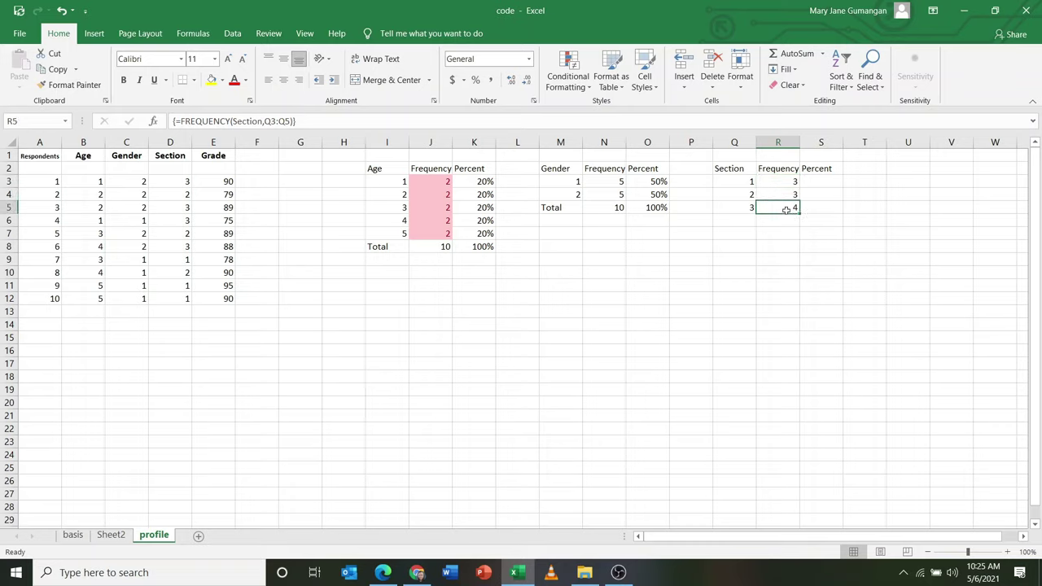
Add a Total row in Q6 with =SUM(R3:R5) giving 10 in R6
left_click(725, 223)
type("Total")
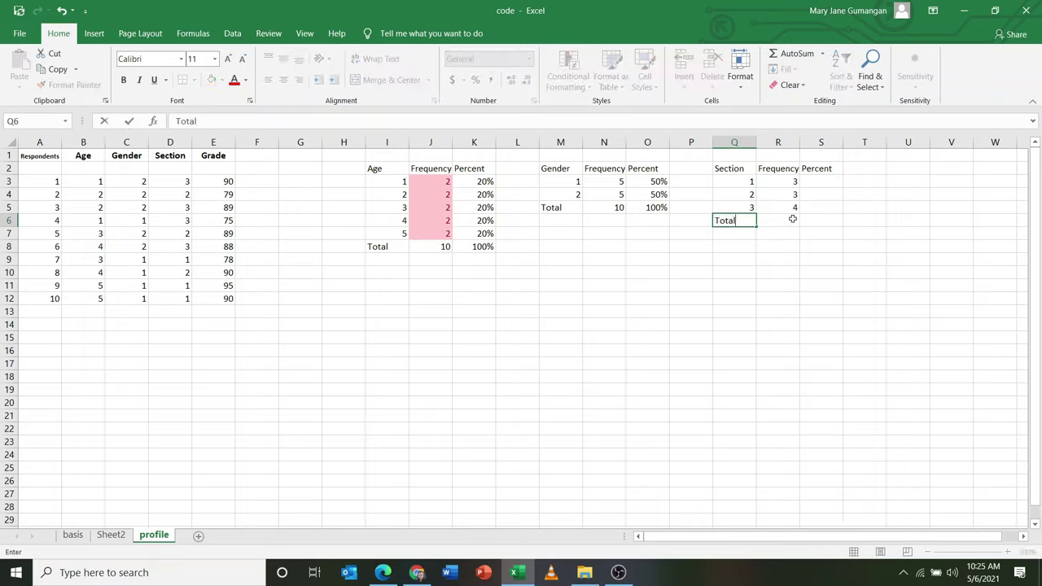
left_click(792, 218)
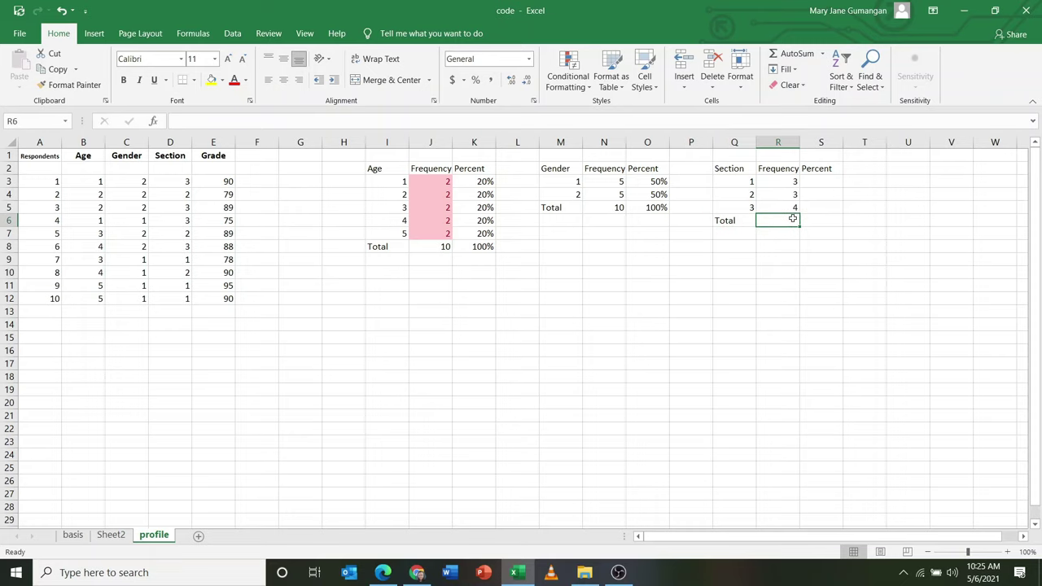
key("alt+equal")
key("Return")
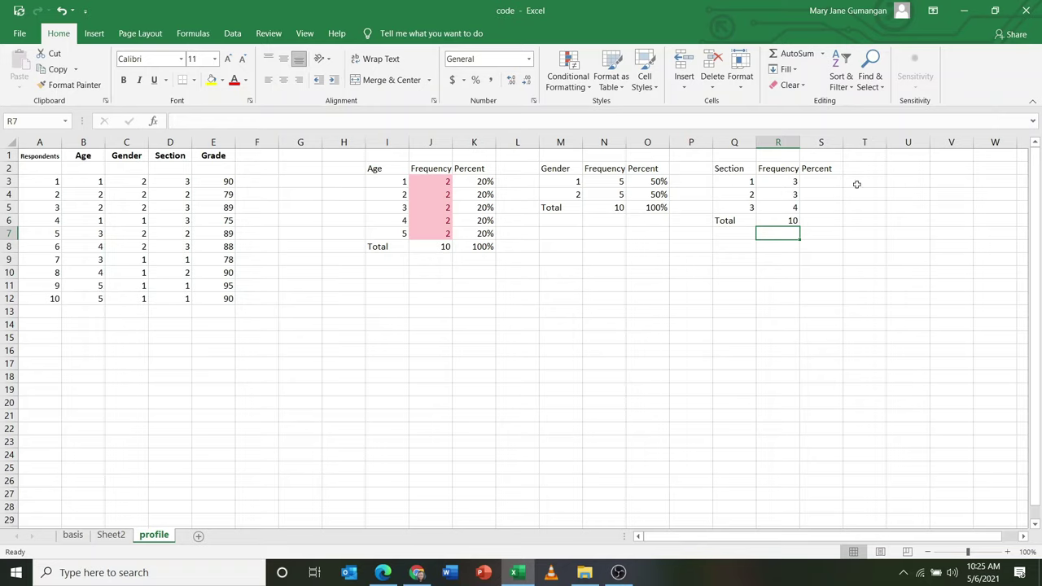
left_click(787, 217)
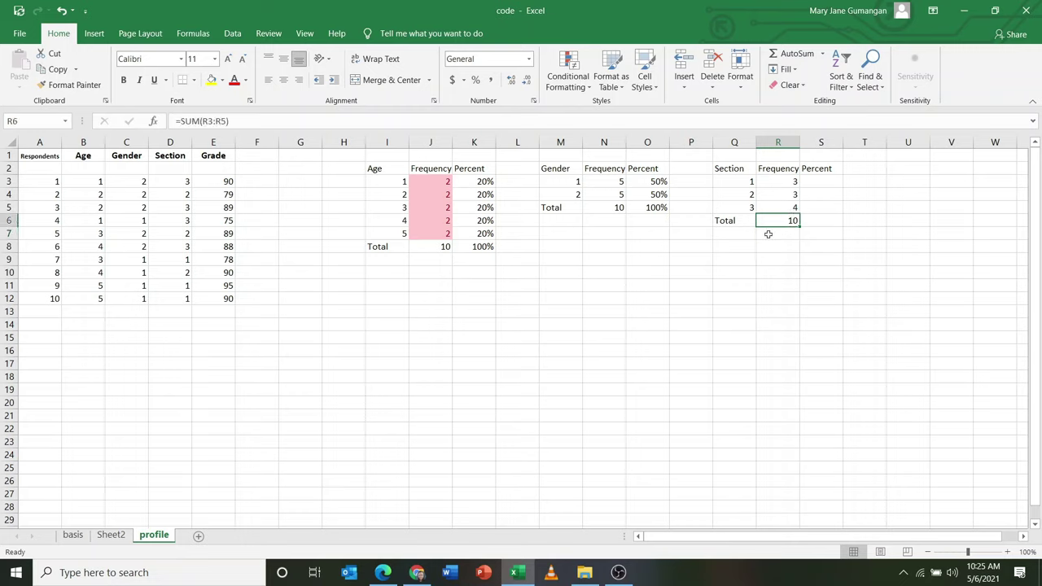
Enter =FREQUENCY(Section,Q3:Q5)/COUNT(Section) in S3:S5 as an array formula
left_click(830, 185)
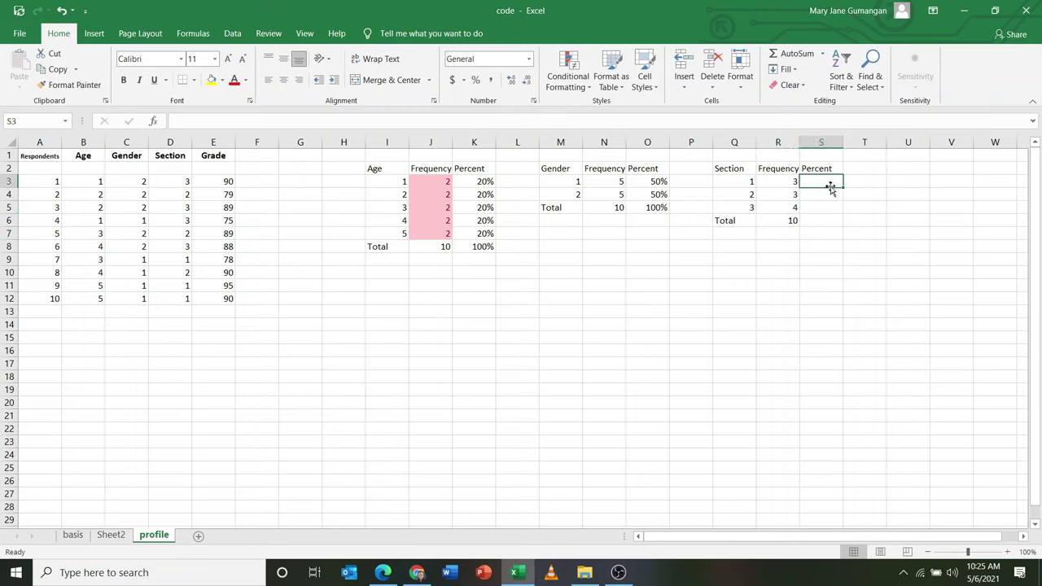
left_click_drag(829, 180, 830, 204)
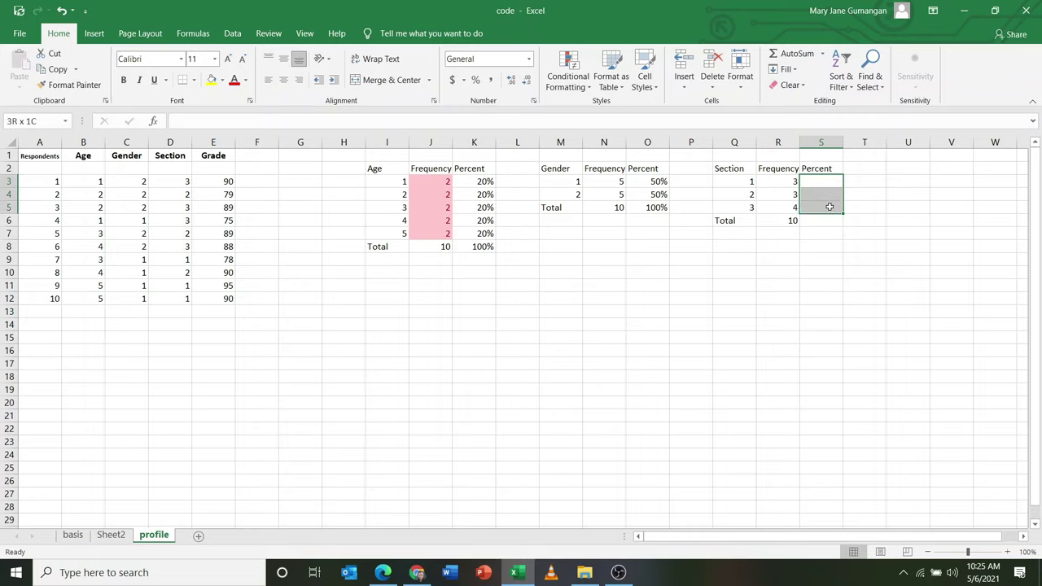
type("=")
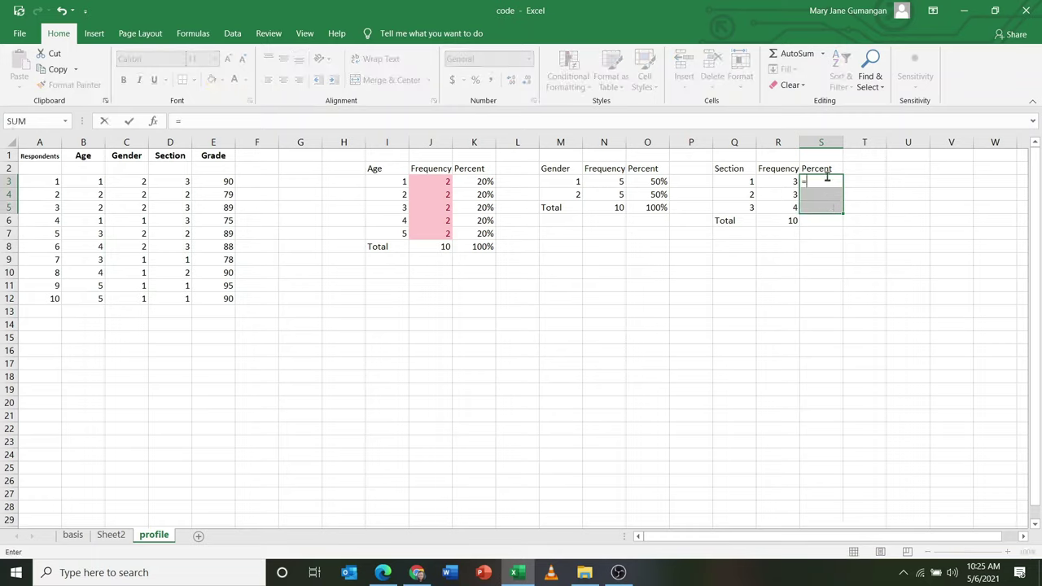
type("fr")
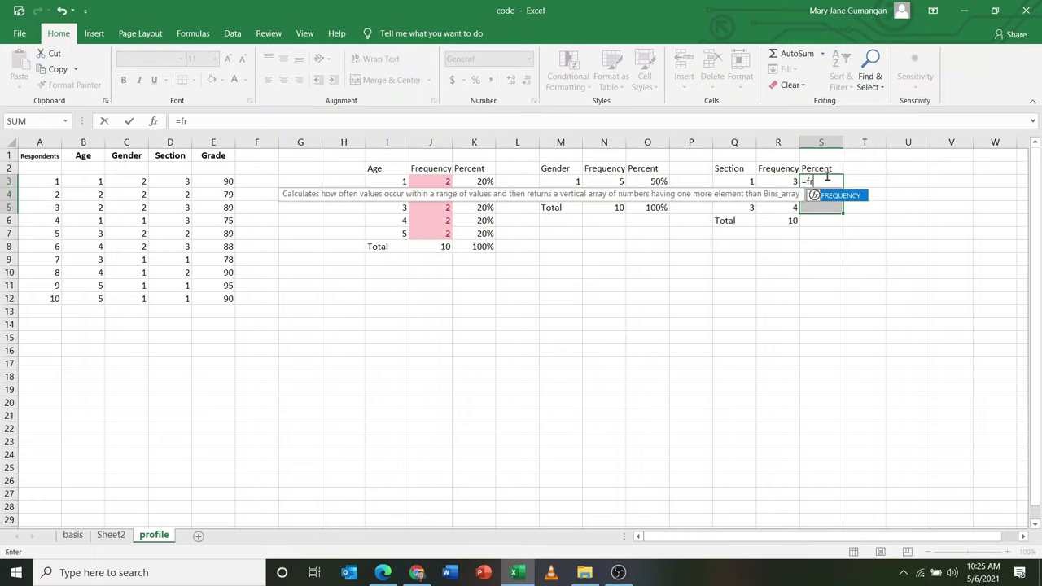
double_click(841, 199)
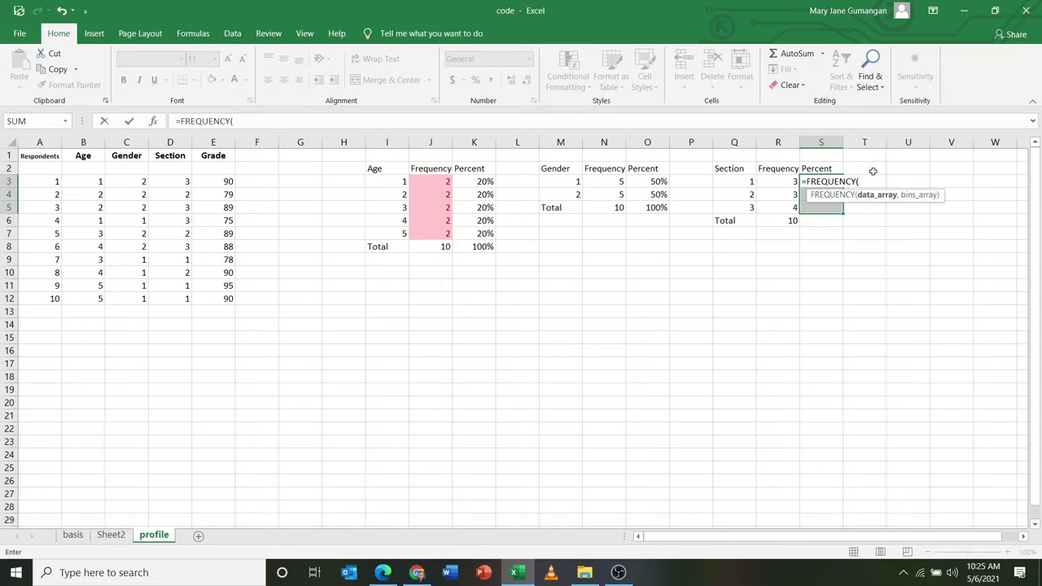
type("Se")
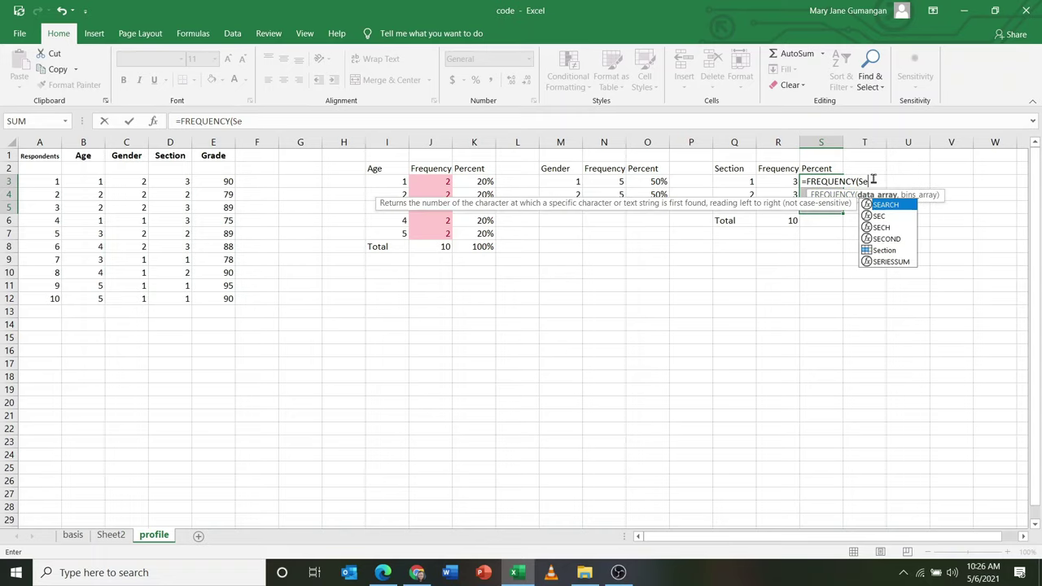
type("c")
double_click(884, 238)
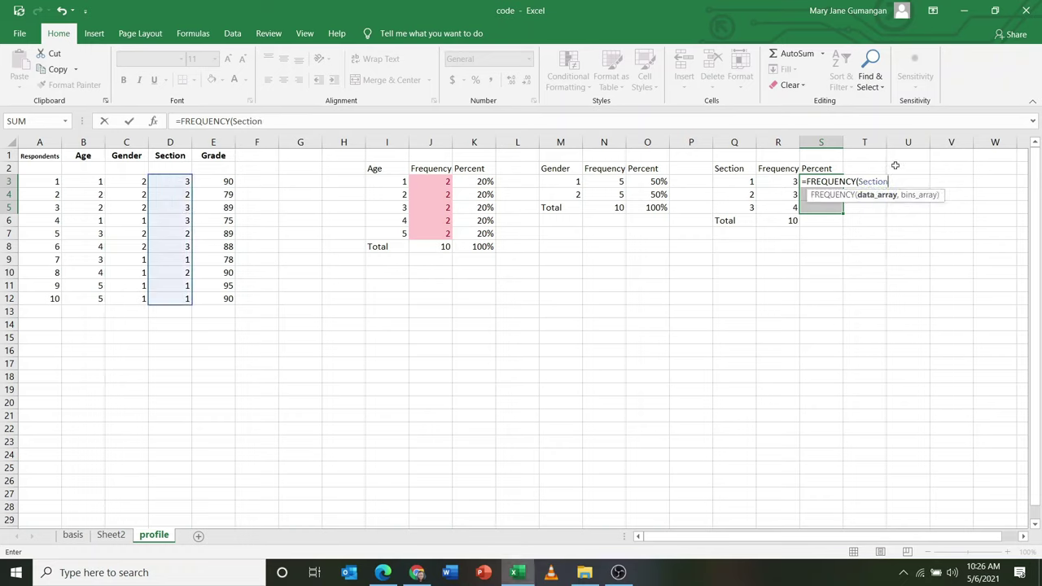
type(",")
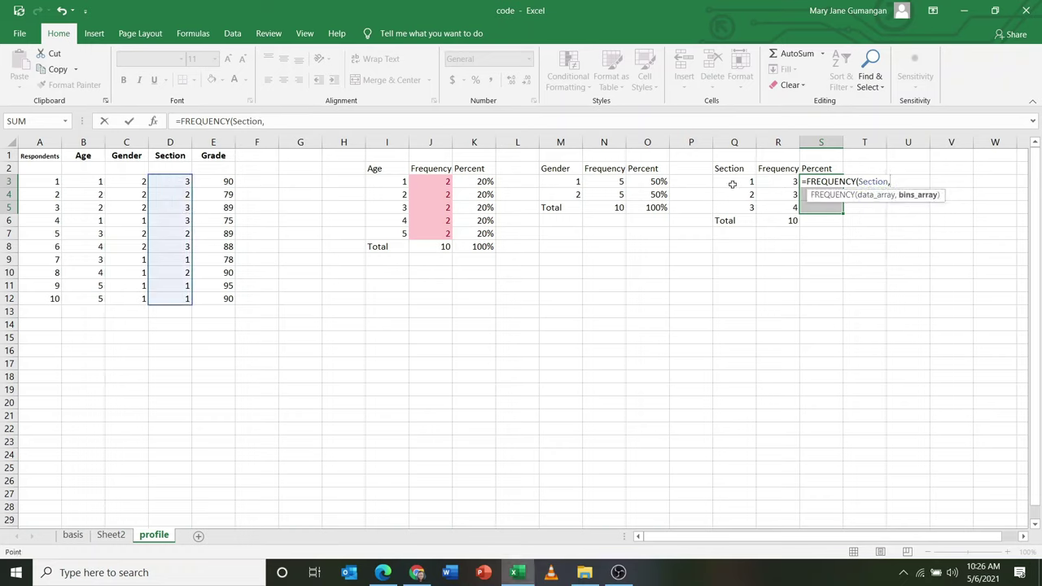
left_click_drag(733, 184, 731, 201)
type(")/")
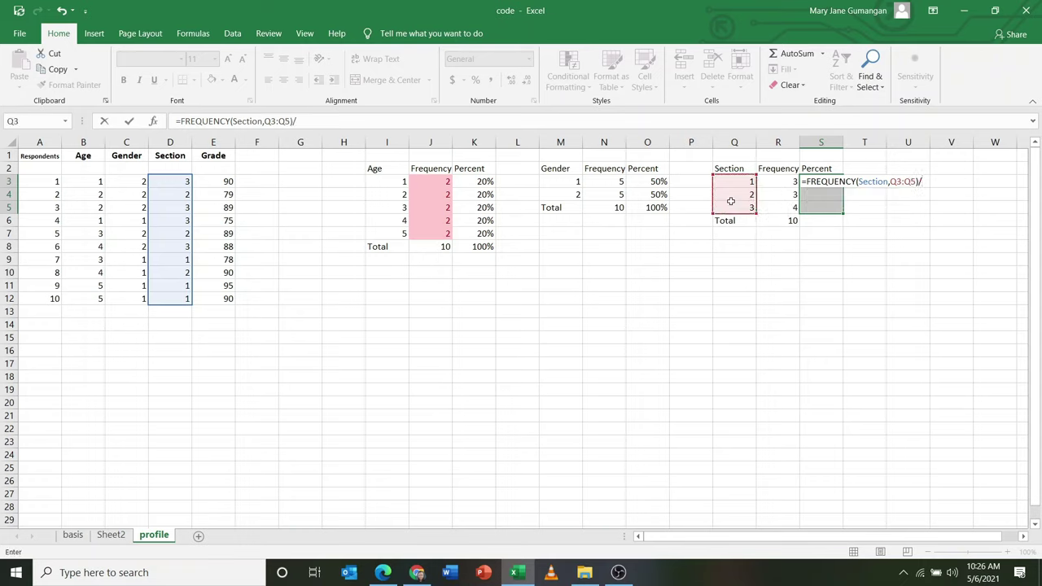
type("c")
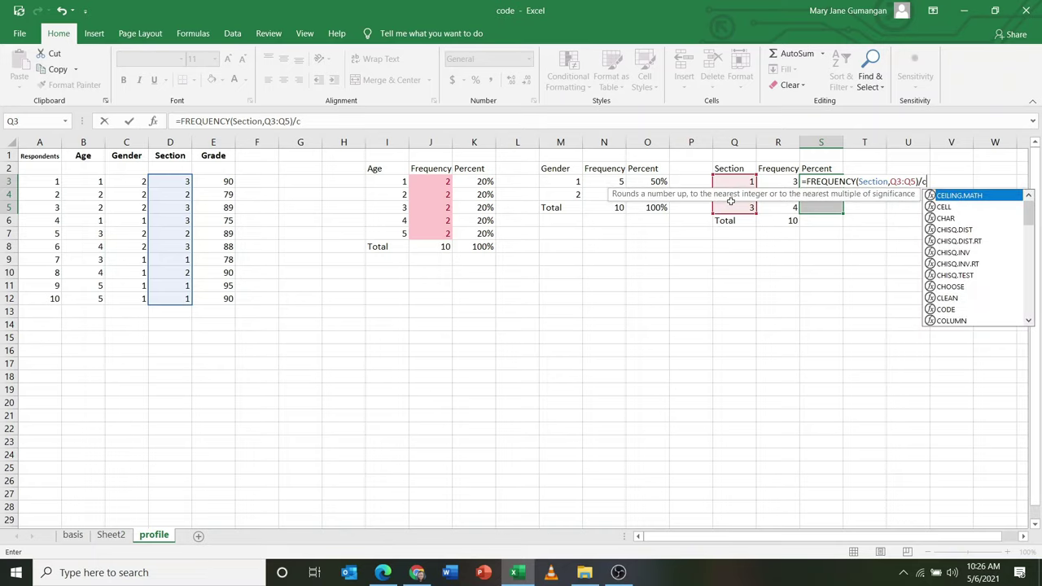
type("ount")
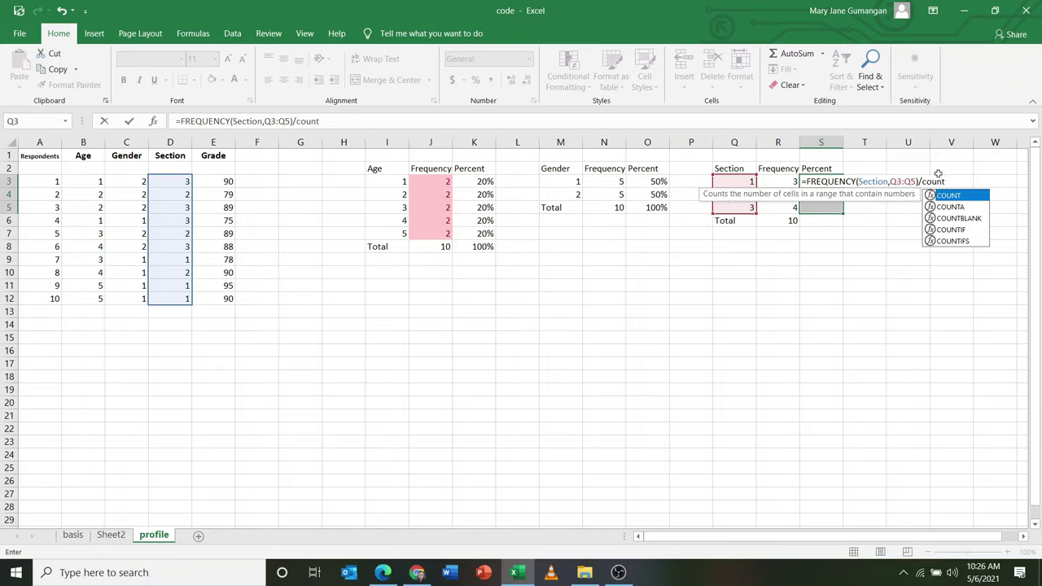
double_click(948, 196)
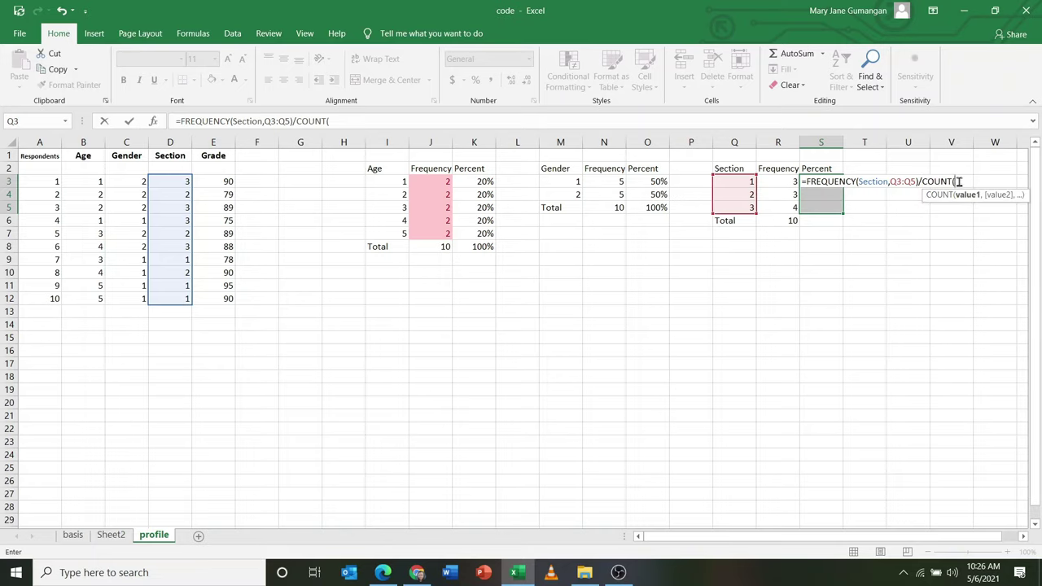
type("Se")
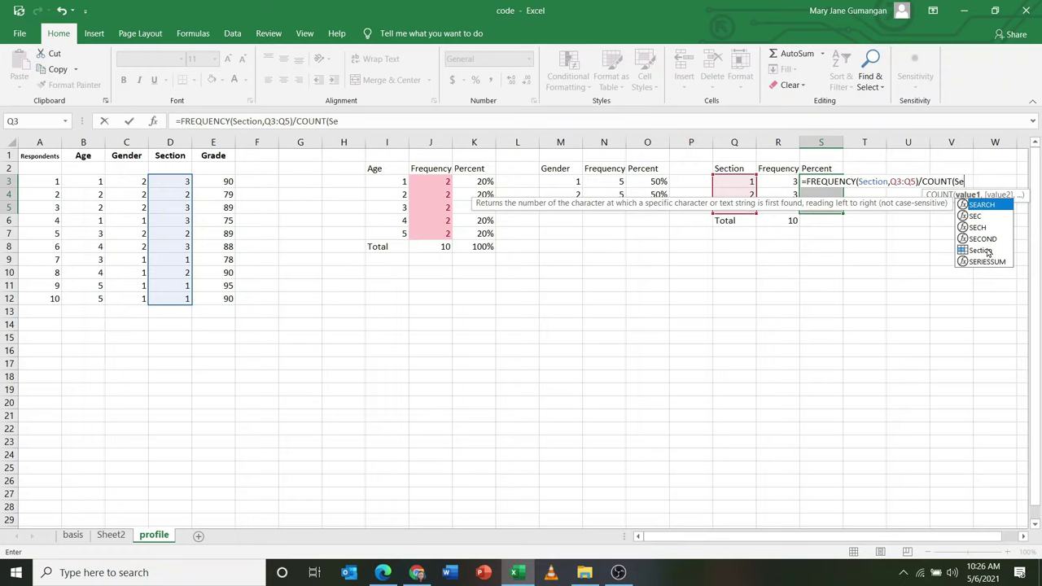
double_click(984, 251)
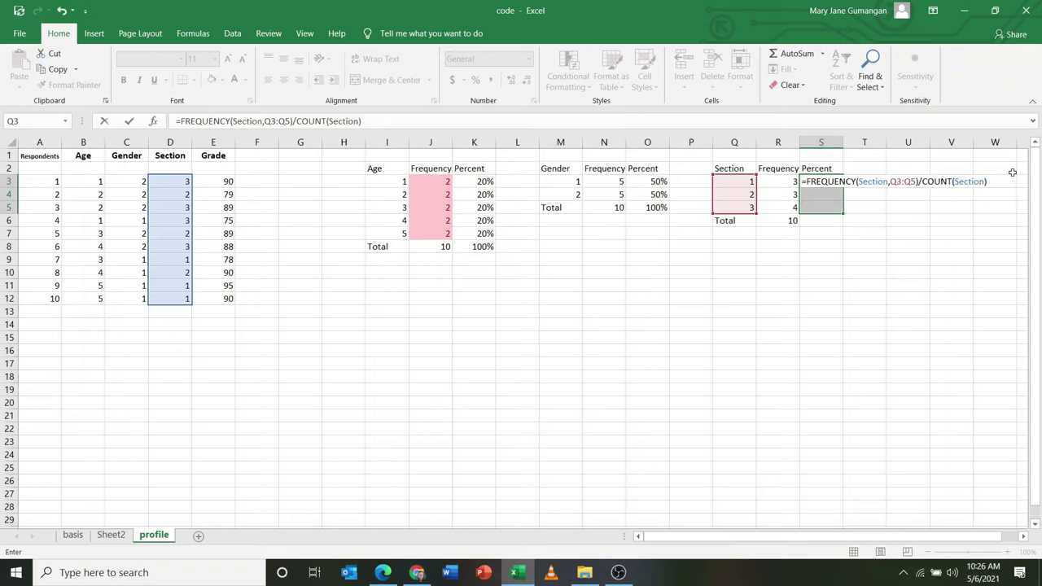
key("ctrl+shift+Return")
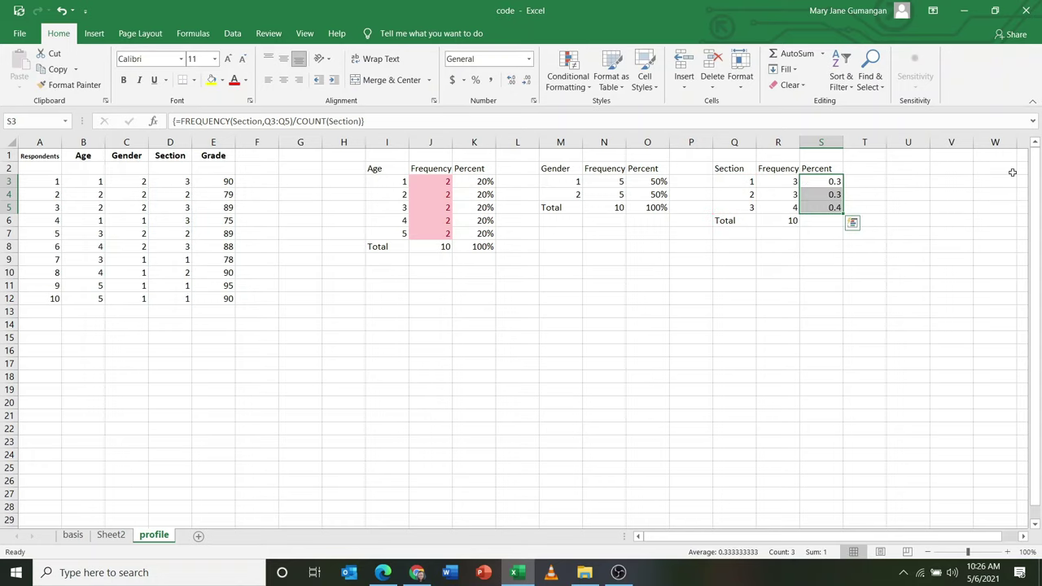
Total the Section percentages in S6 with AutoSum, giving 1
left_click(827, 222)
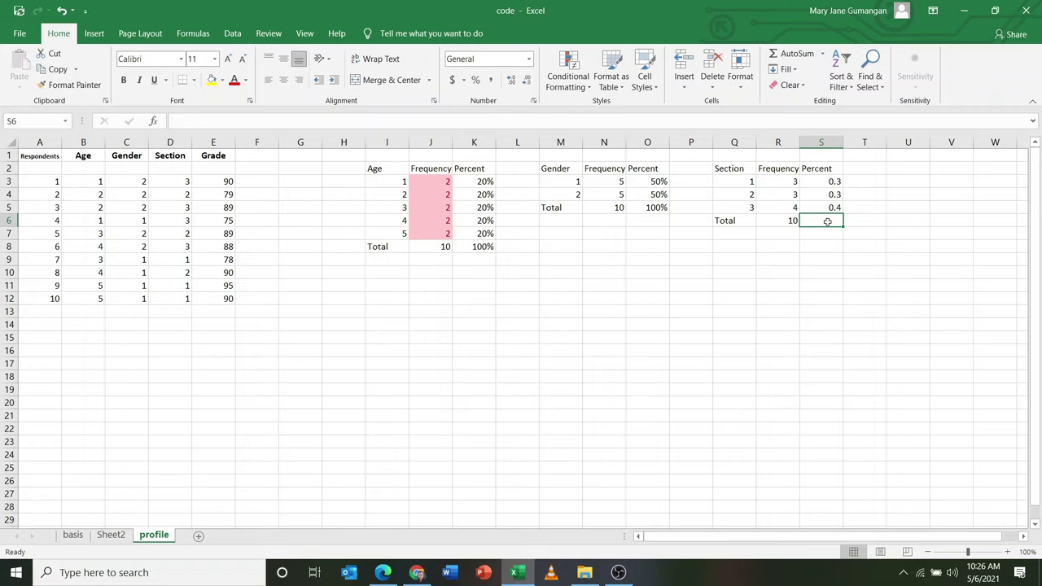
key("alt")
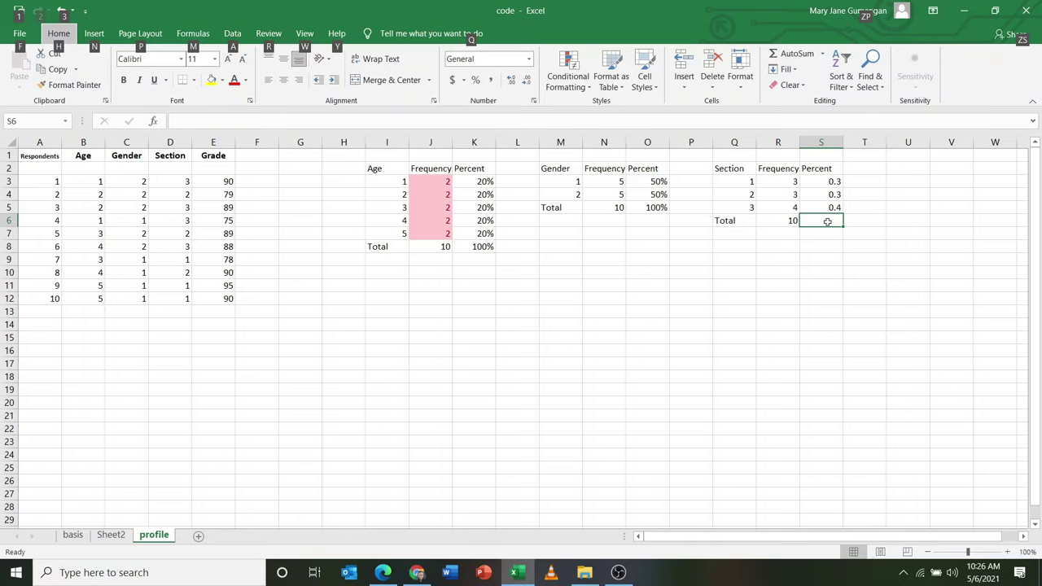
left_click(864, 223)
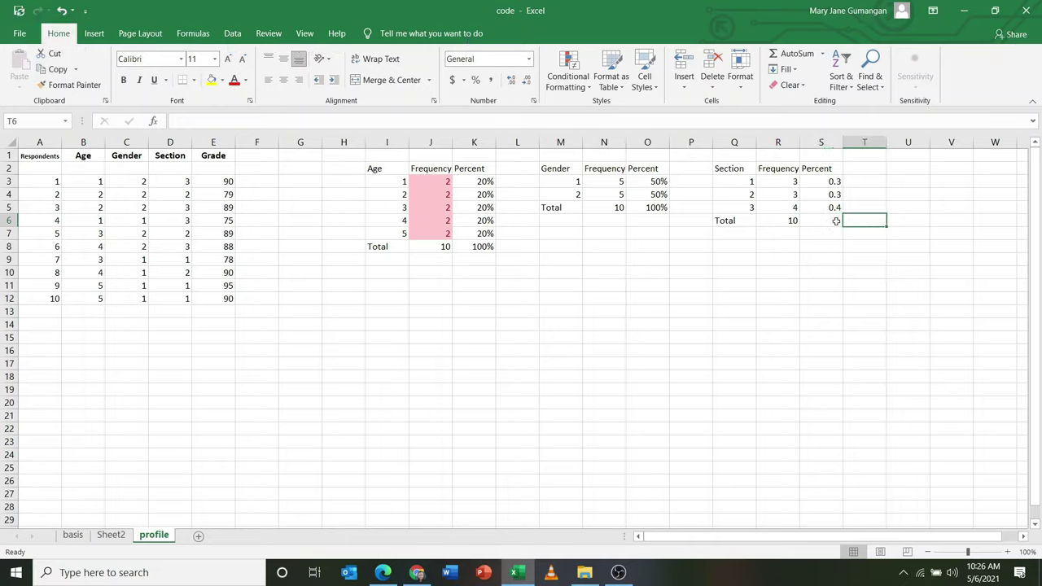
left_click(836, 222)
key("alt+equal")
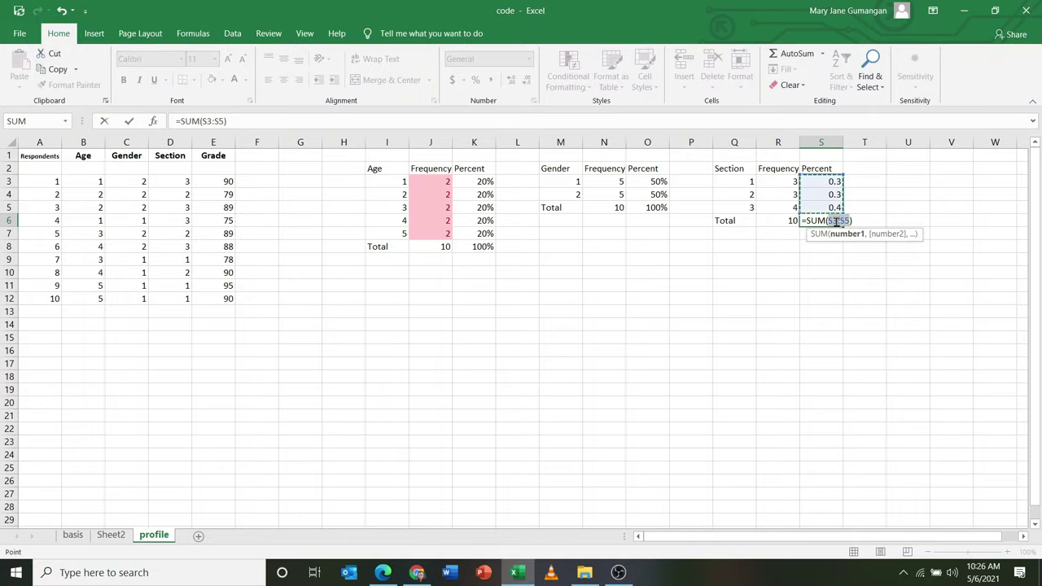
key("Return")
left_click_drag(831, 182, 835, 221)
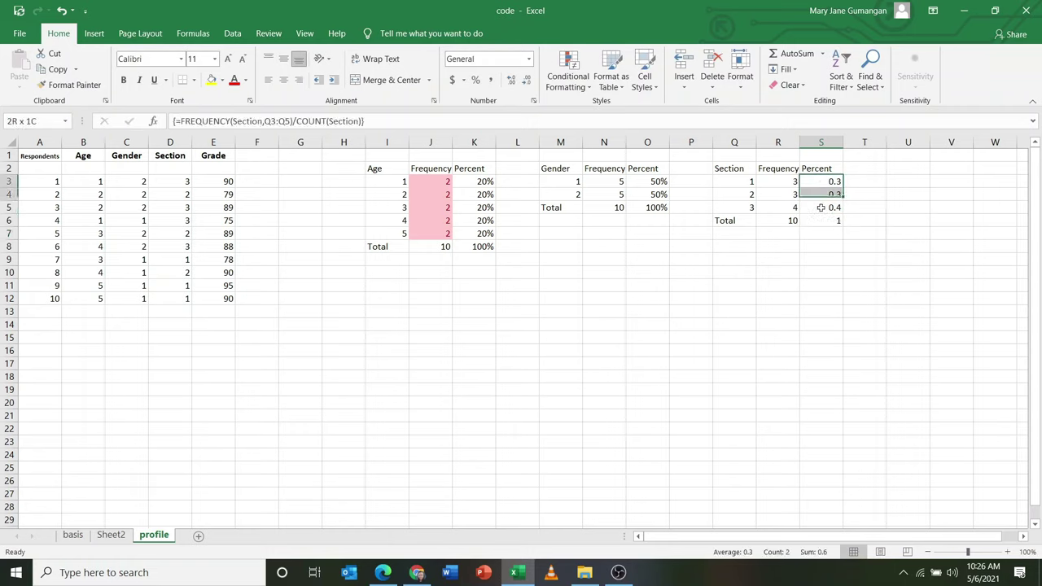
Show the Section percentages as 30%, 30%, 40%, 100% and apply All Borders to I2:S8
left_click(476, 83)
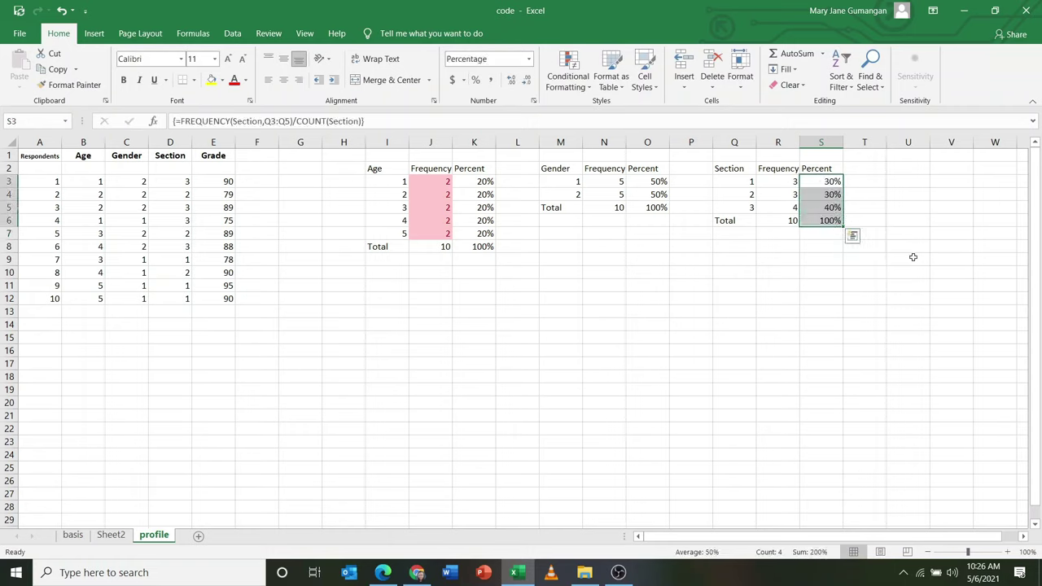
left_click(916, 248)
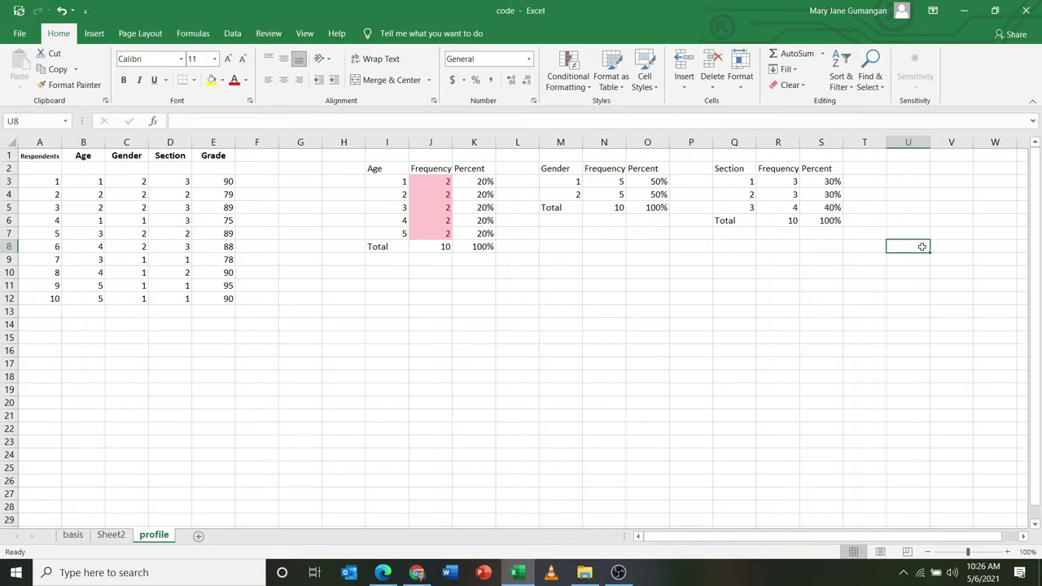
left_click(431, 169)
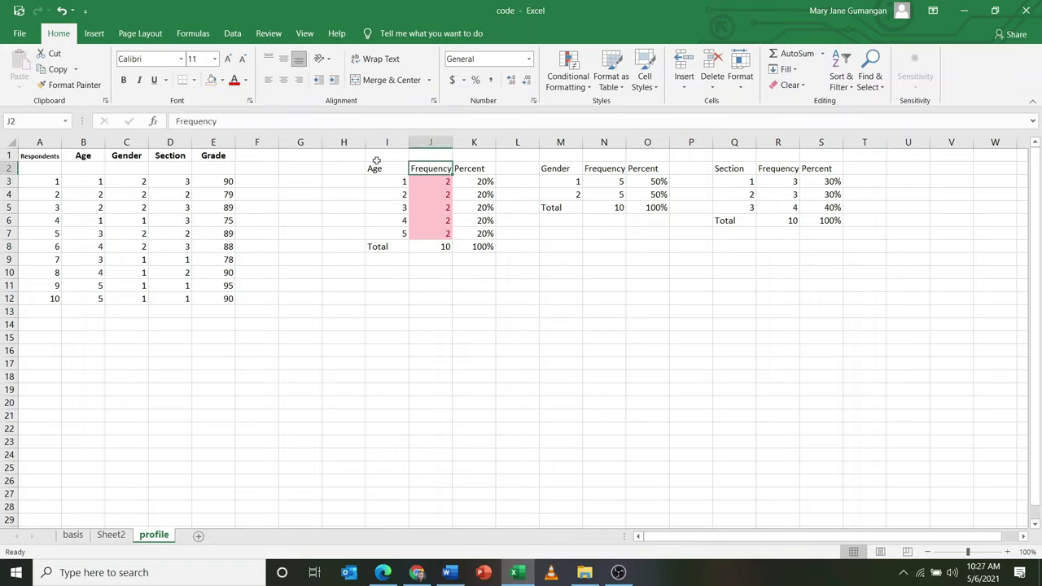
left_click_drag(372, 168, 804, 248)
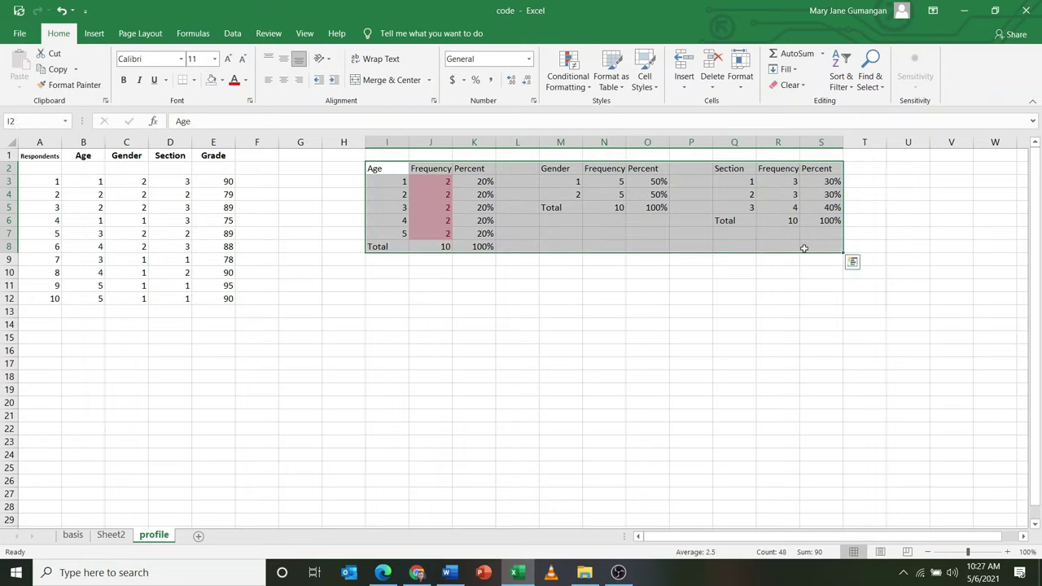
left_click(195, 80)
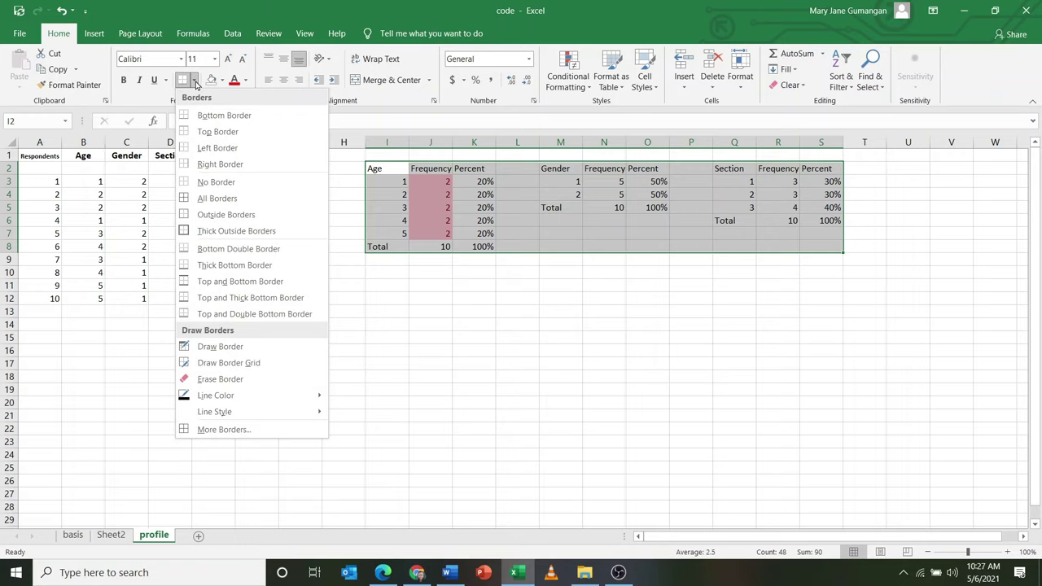
left_click(215, 181)
left_click(554, 205)
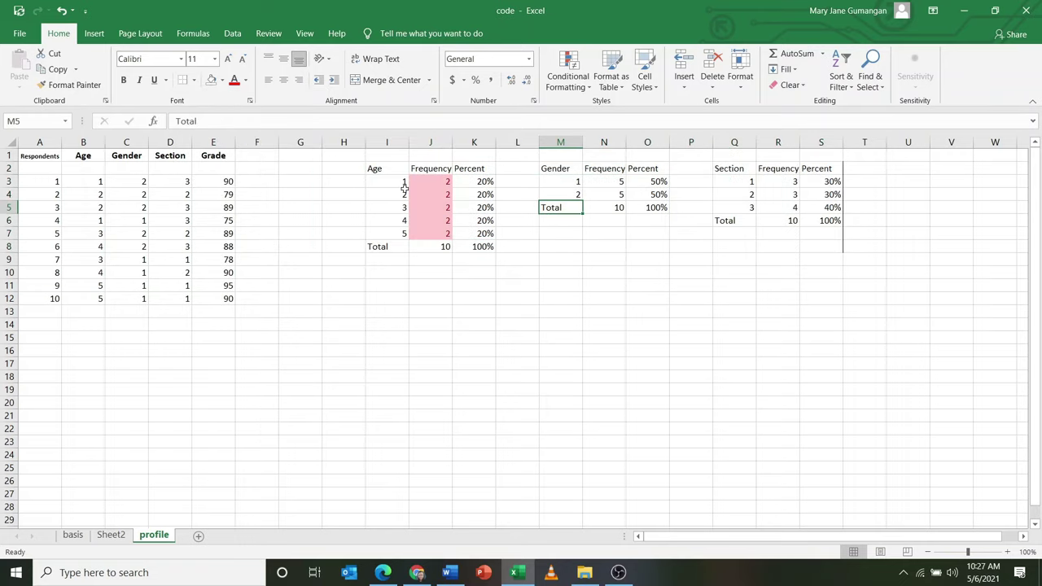
left_click_drag(388, 171, 815, 244)
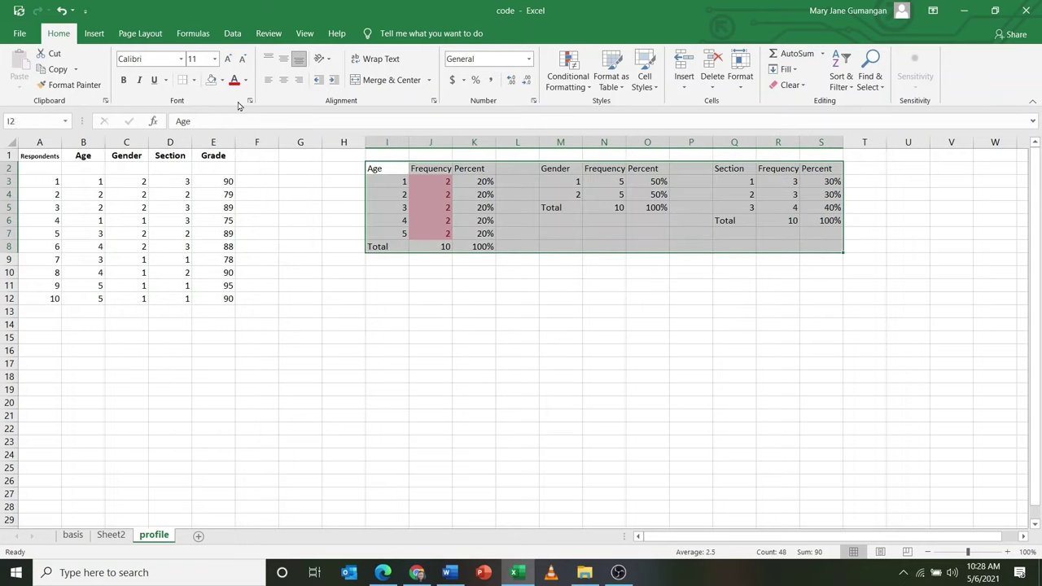
left_click(194, 80)
left_click(224, 202)
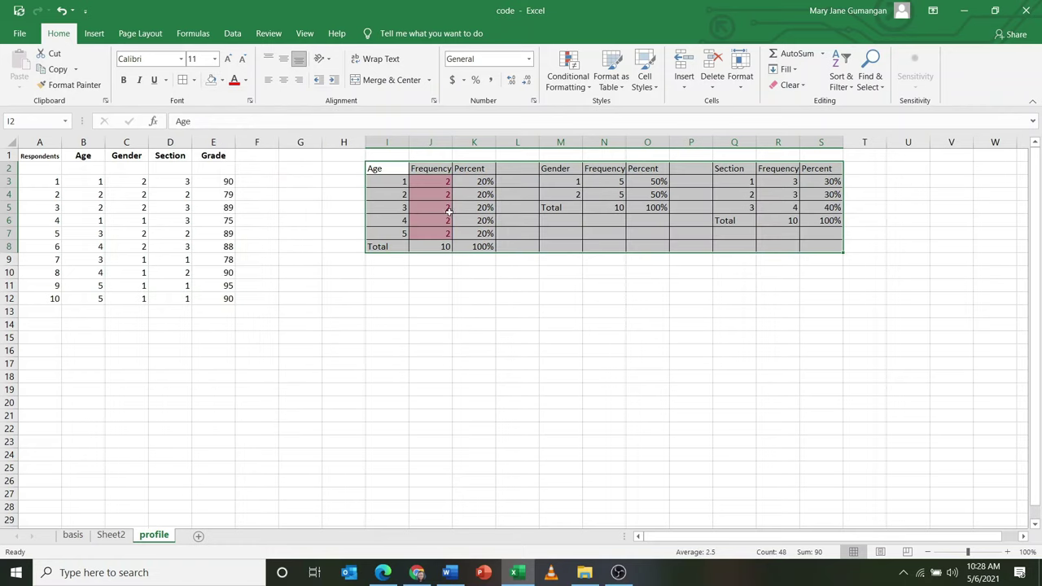
left_click(518, 208)
Copy the Age table in I2:K8
left_click(418, 182)
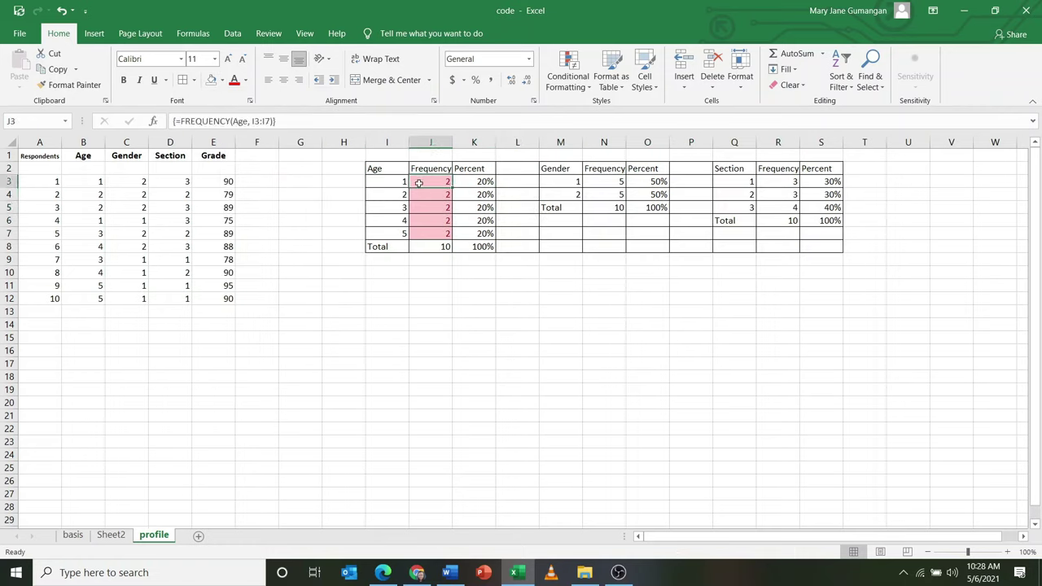
left_click(718, 179)
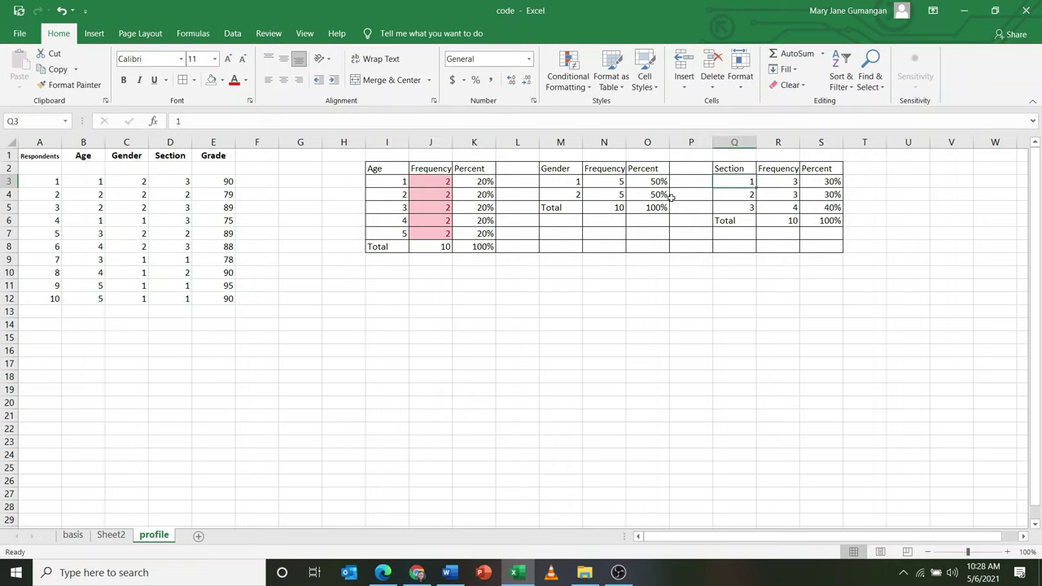
left_click_drag(372, 168, 469, 245)
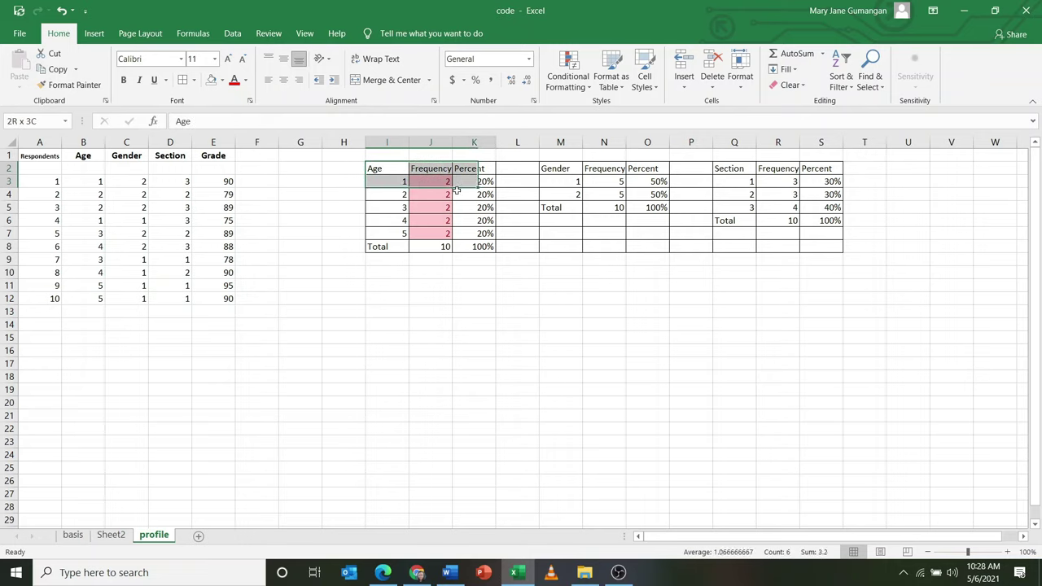
key("ctrl+c")
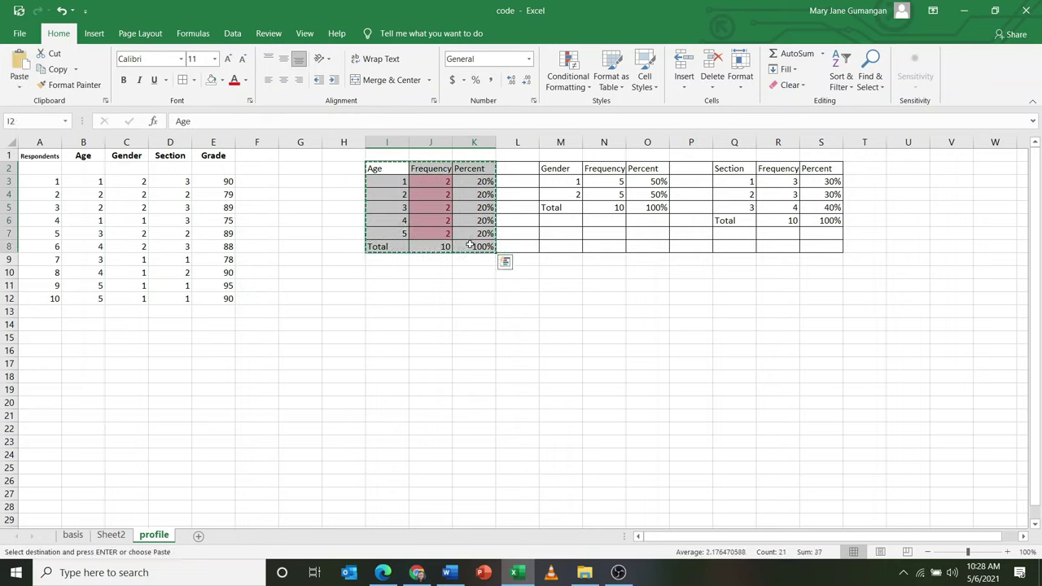
Paste the Age table into the blank Word document and centre it on the page
left_click(447, 572)
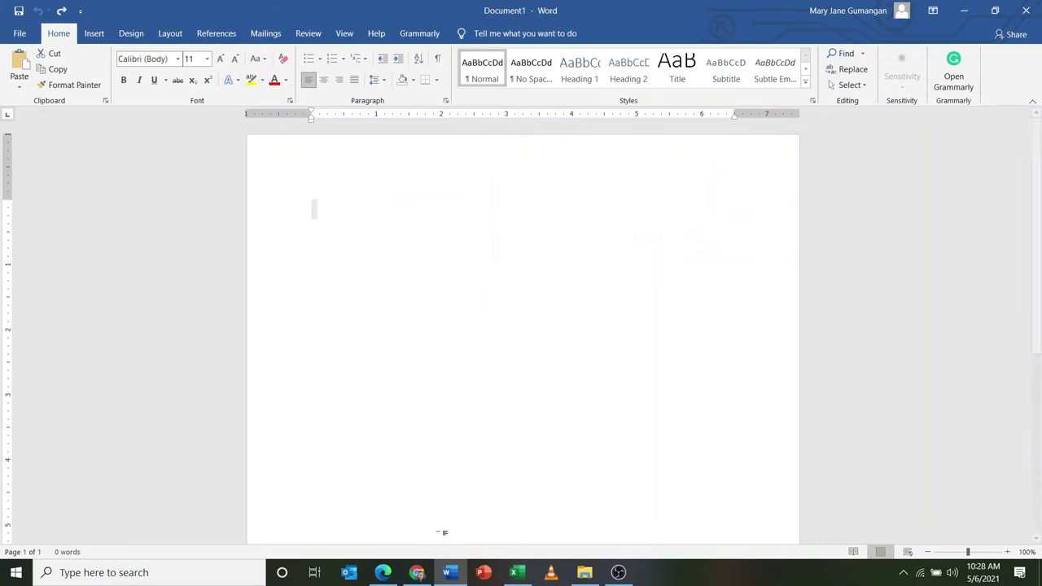
right_click(316, 212)
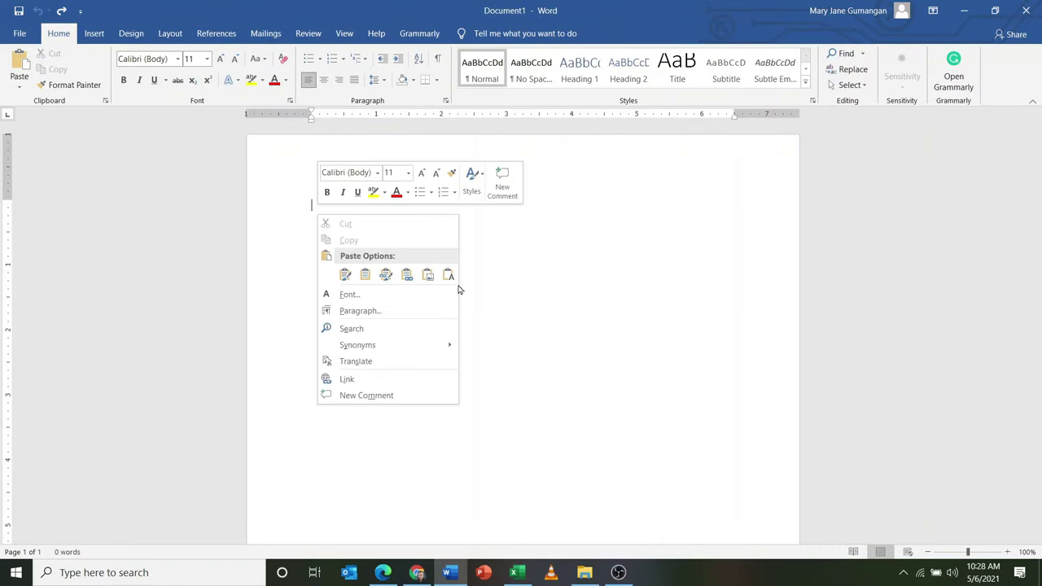
left_click(345, 275)
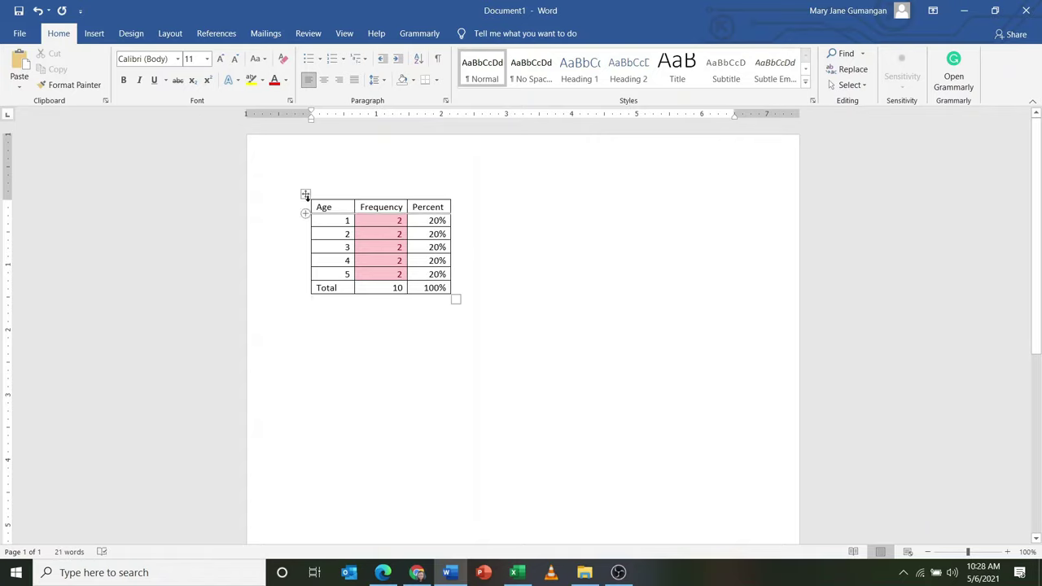
left_click_drag(305, 192, 454, 192)
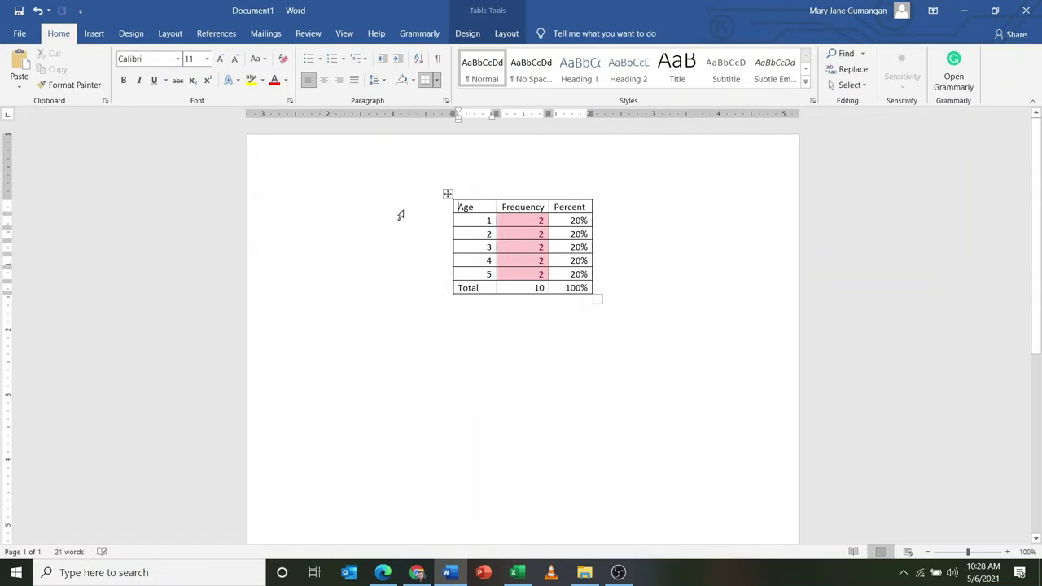
Bold the header and Total rows and centre all the table's text
left_click_drag(459, 203, 572, 211)
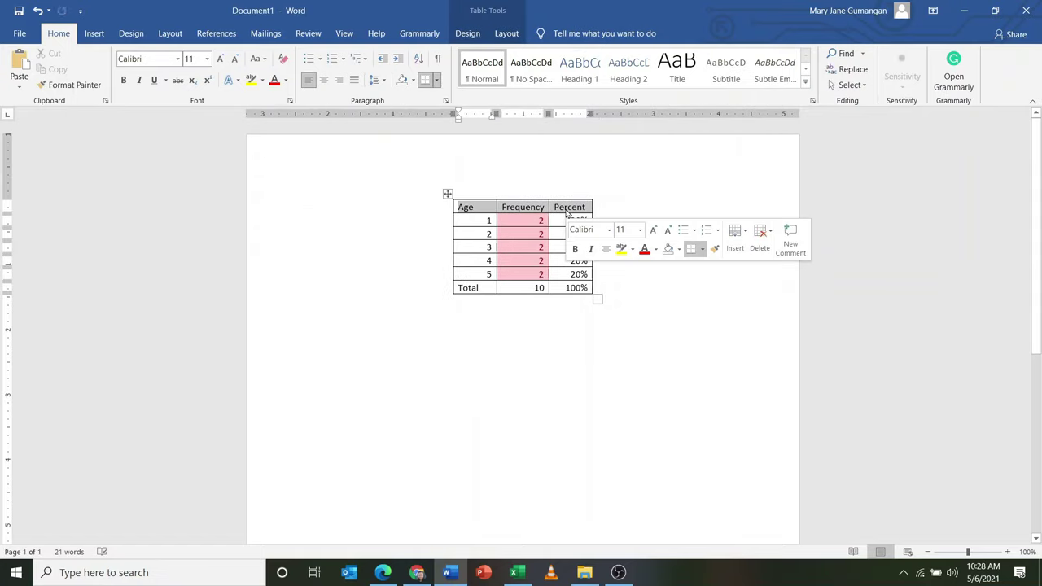
key("ctrl+b")
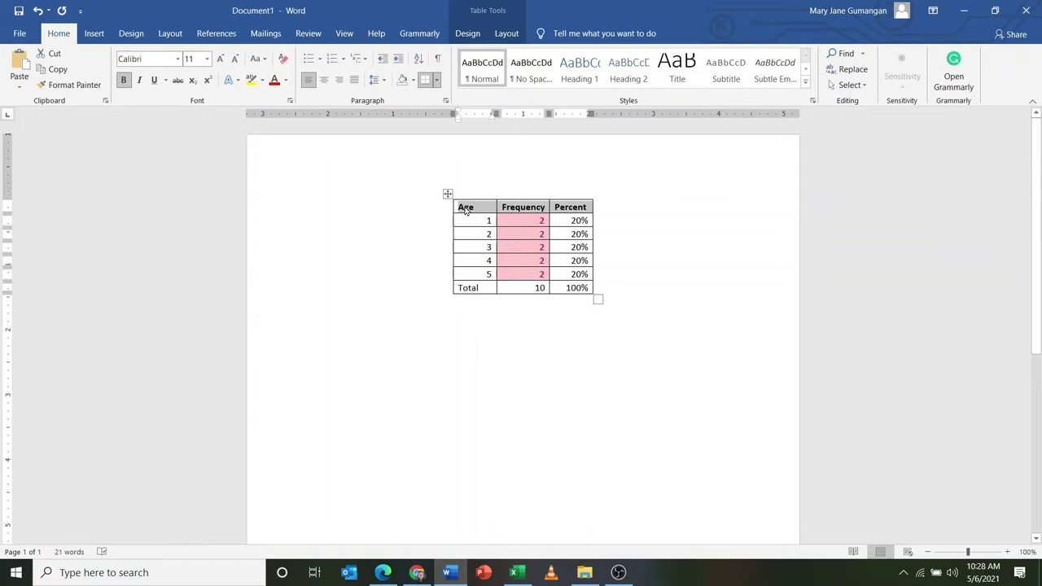
left_click(462, 209)
left_click_drag(456, 207, 582, 293)
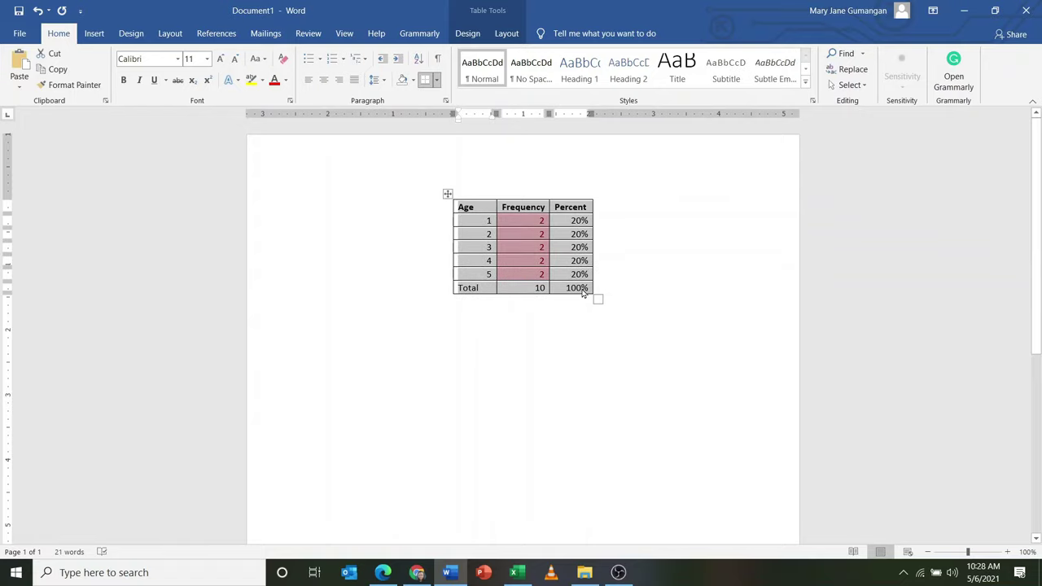
key("ctrl+e")
left_click(530, 290)
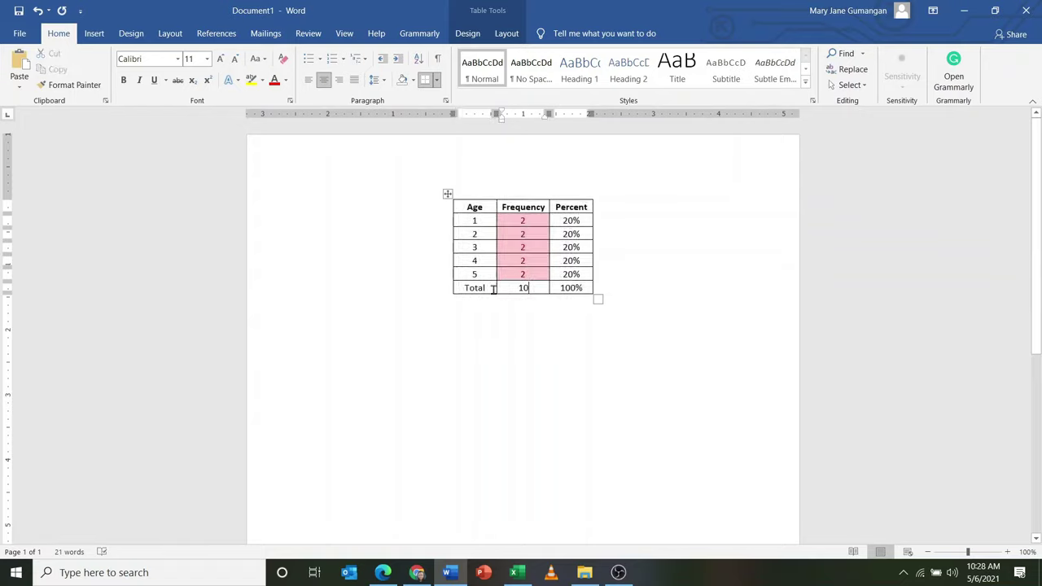
left_click_drag(465, 288, 566, 295)
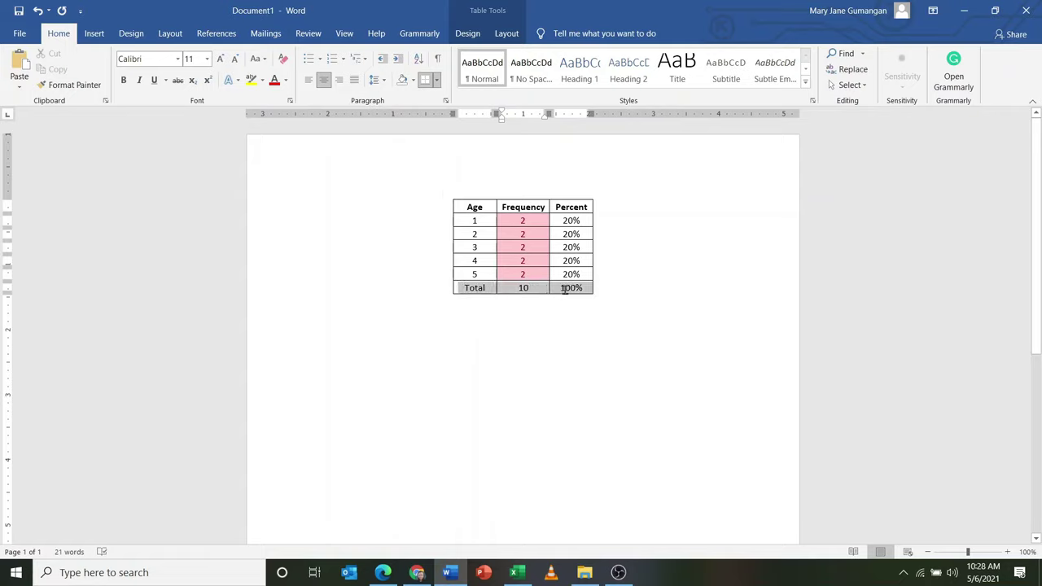
key("ctrl+b")
right_click(560, 312)
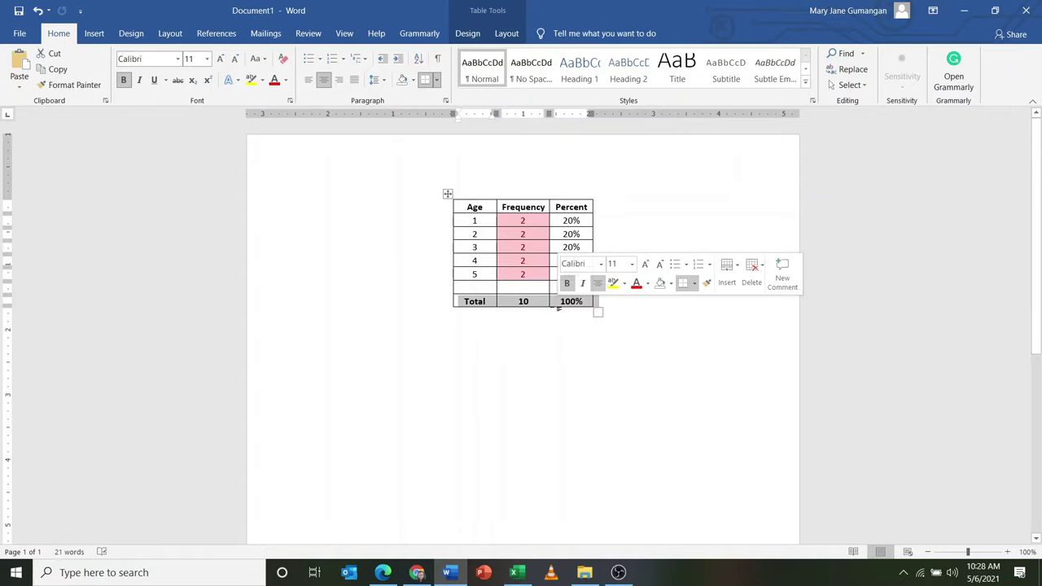
key("ctrl+z")
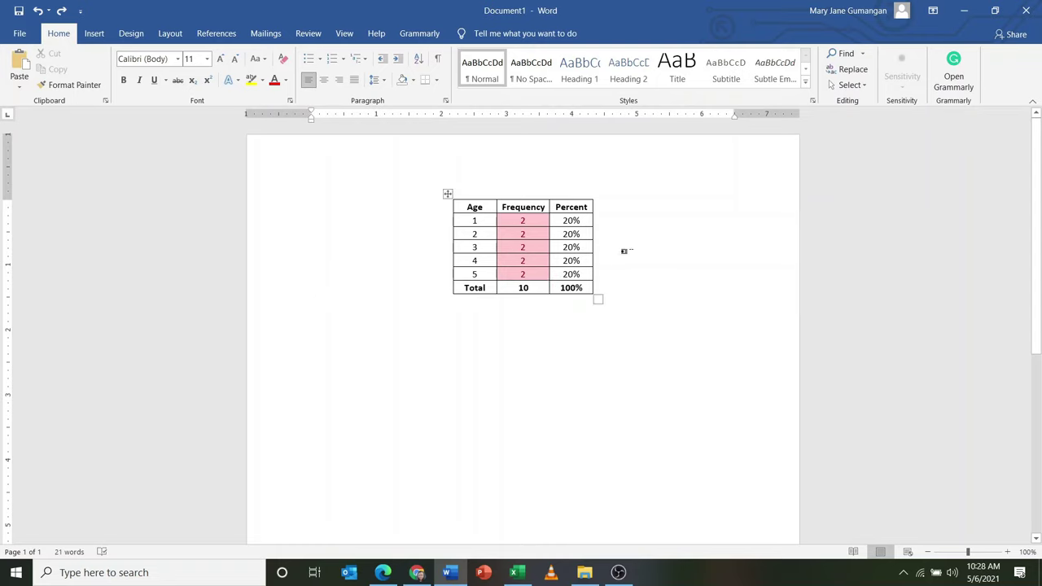
Set the Age table's shading to White, removing the pink fill
left_click(446, 193)
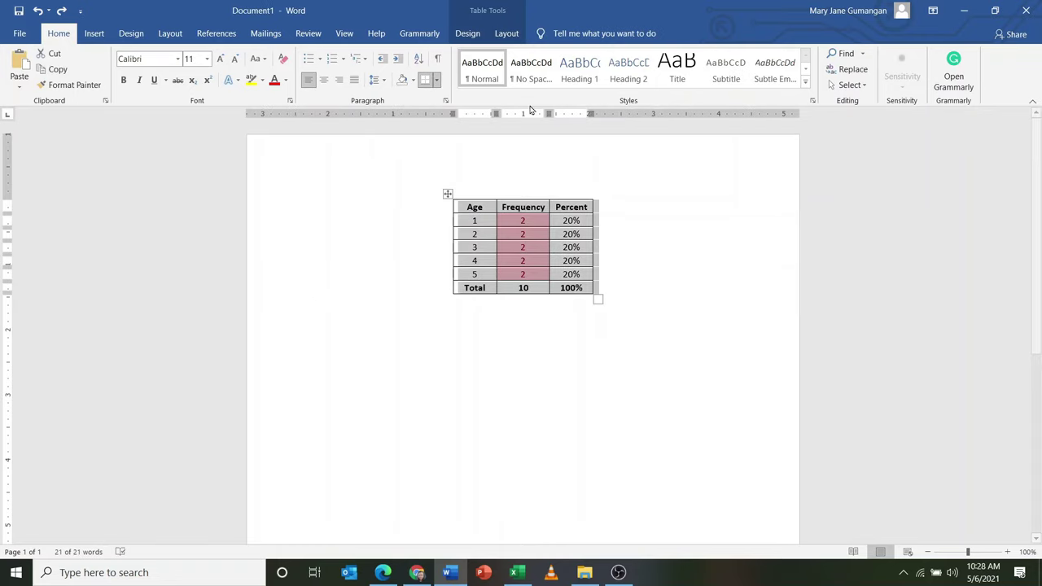
left_click(506, 36)
left_click(477, 37)
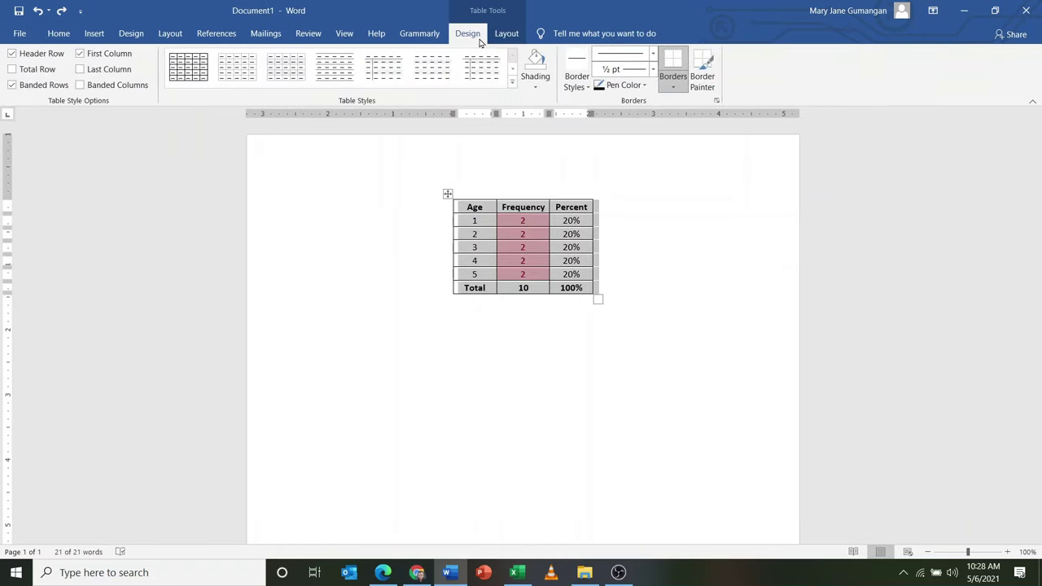
left_click(535, 86)
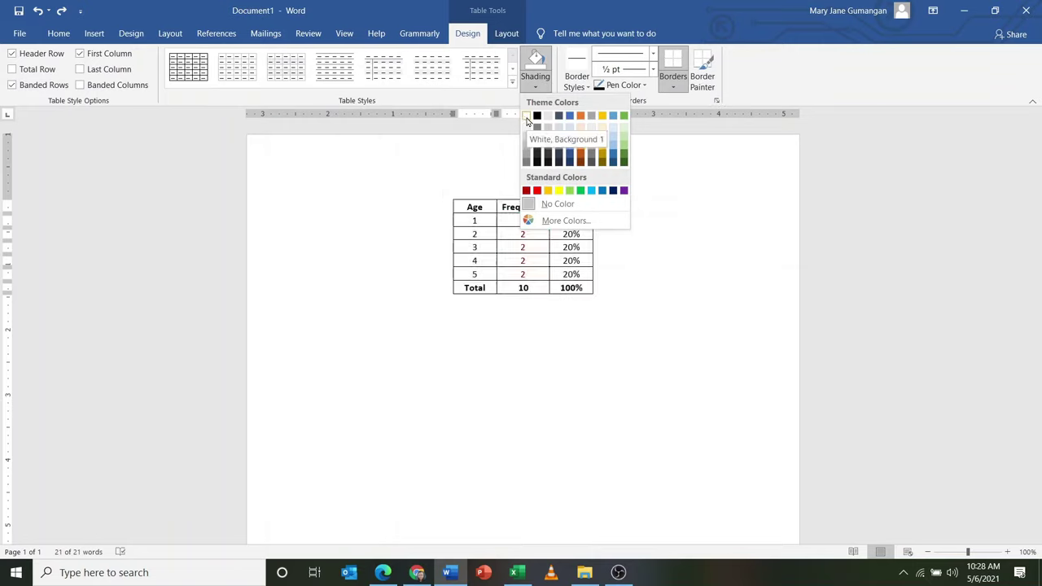
left_click(526, 118)
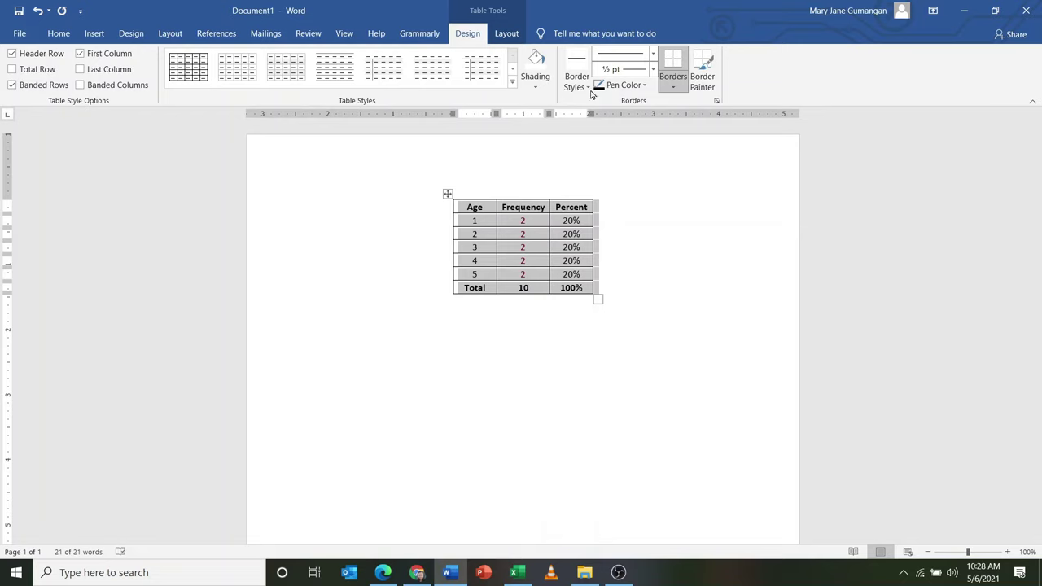
Change the table's font colour to Automatic so the frequency figures turn black
left_click(69, 38)
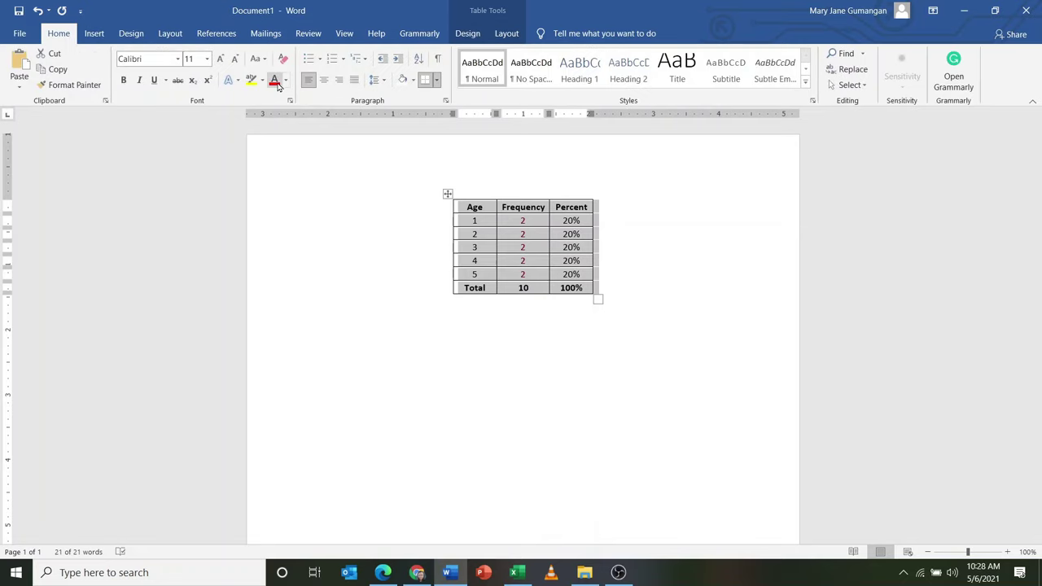
left_click(286, 80)
left_click(273, 95)
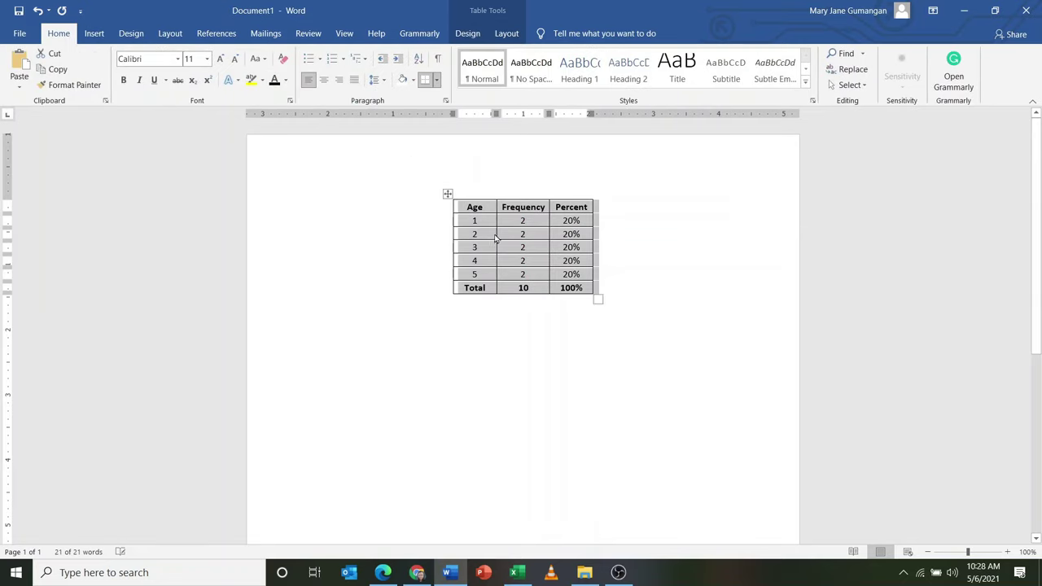
left_click(707, 265)
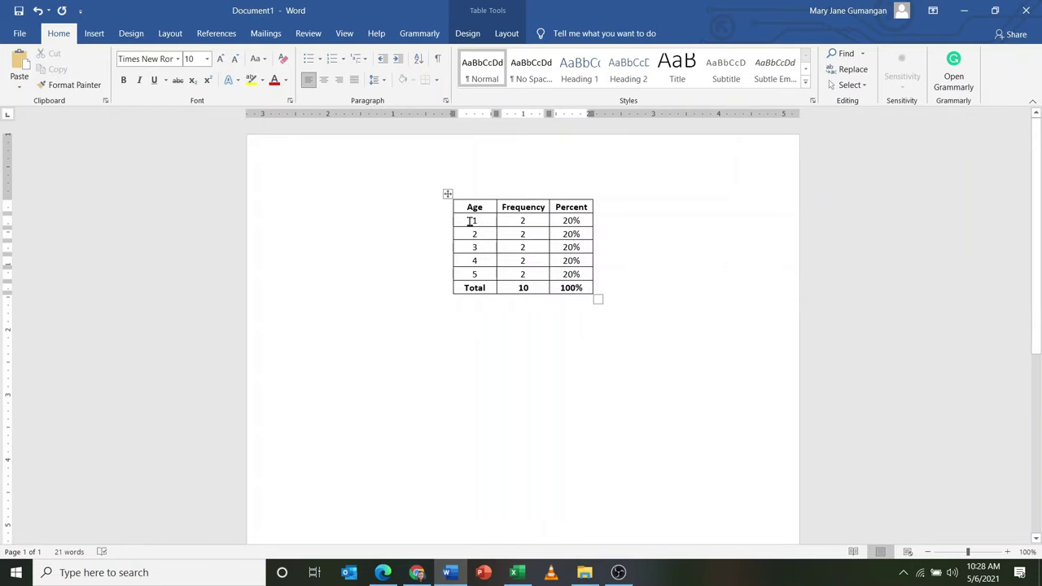
left_click_drag(467, 221, 471, 274)
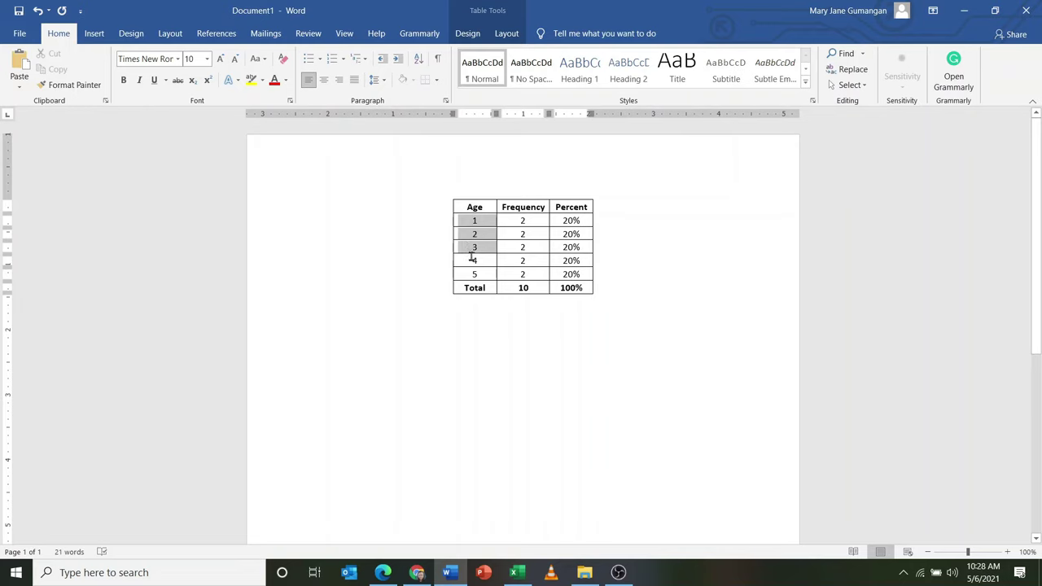
left_click(514, 572)
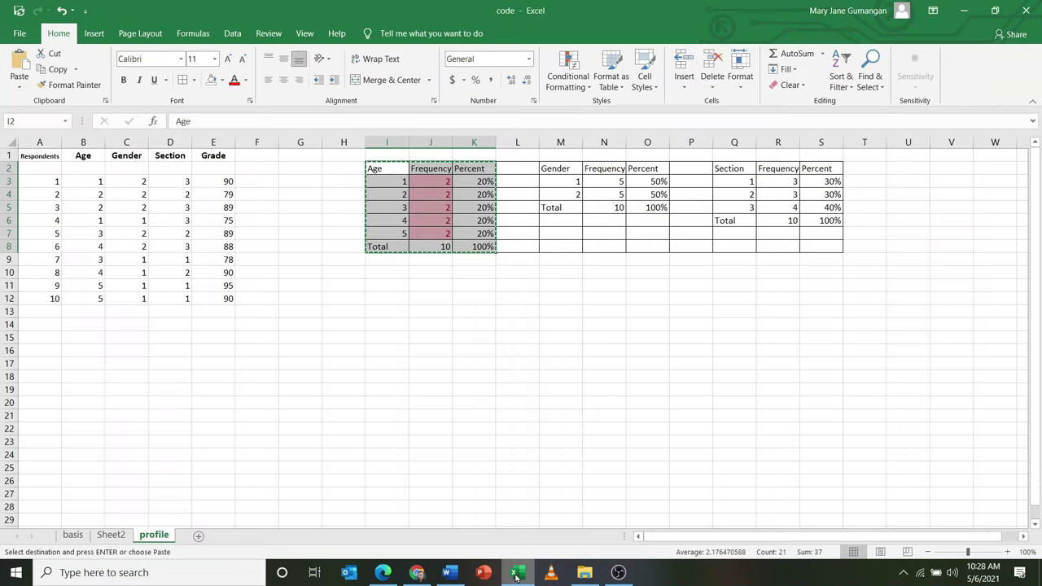
Copy the age labels 16 to 20 above from A3:A7 on the basis sheet
left_click(73, 535)
left_click(42, 179)
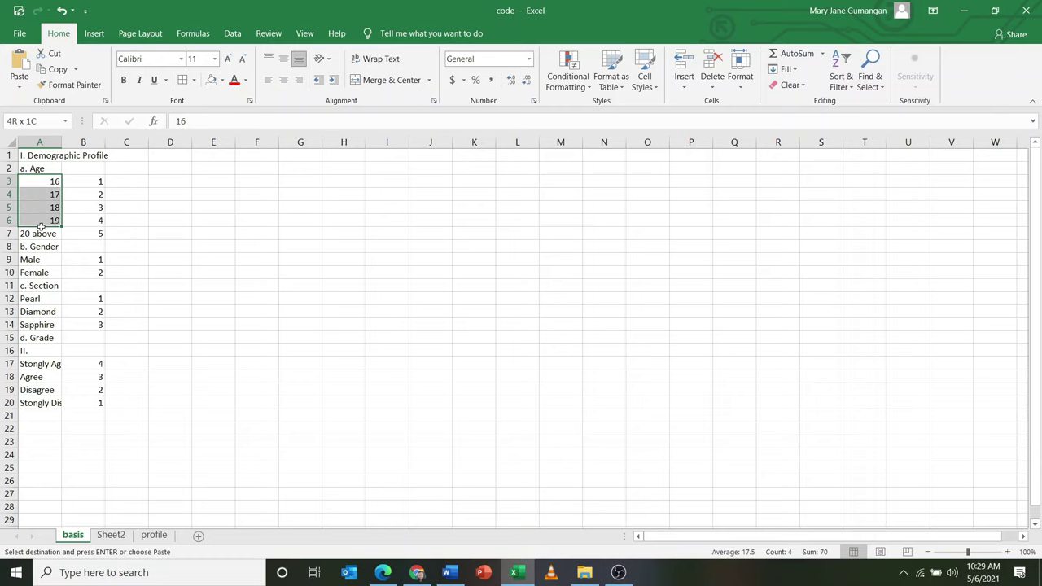
left_click_drag(42, 180, 42, 231)
key("ctrl+c")
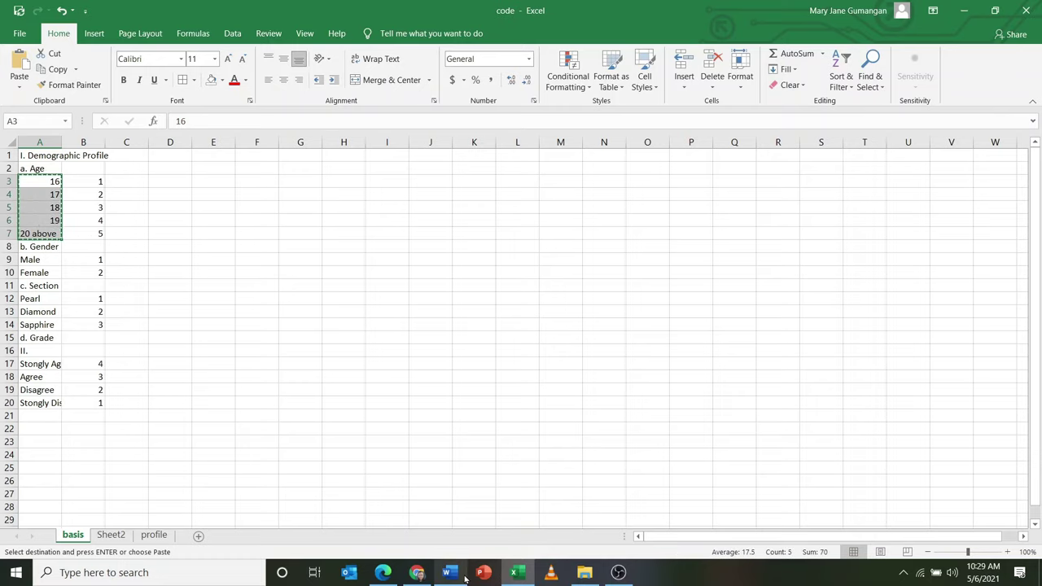
In Word, replace the Age codes 1–5 with 16, 17, 18, 19 and 20 above
left_click(447, 572)
left_click(470, 221)
left_click_drag(470, 221, 474, 274)
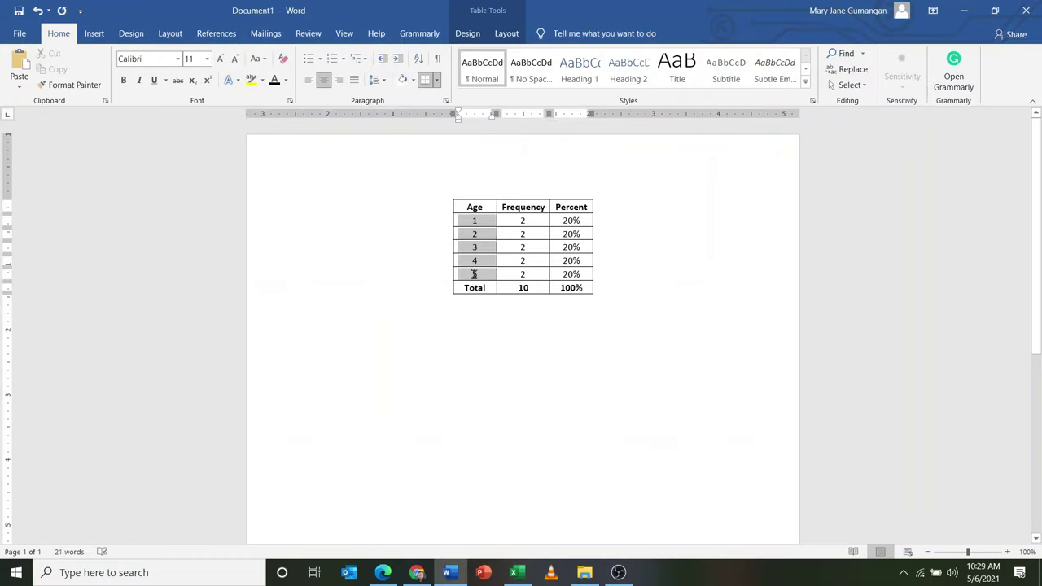
key("Delete")
type("16")
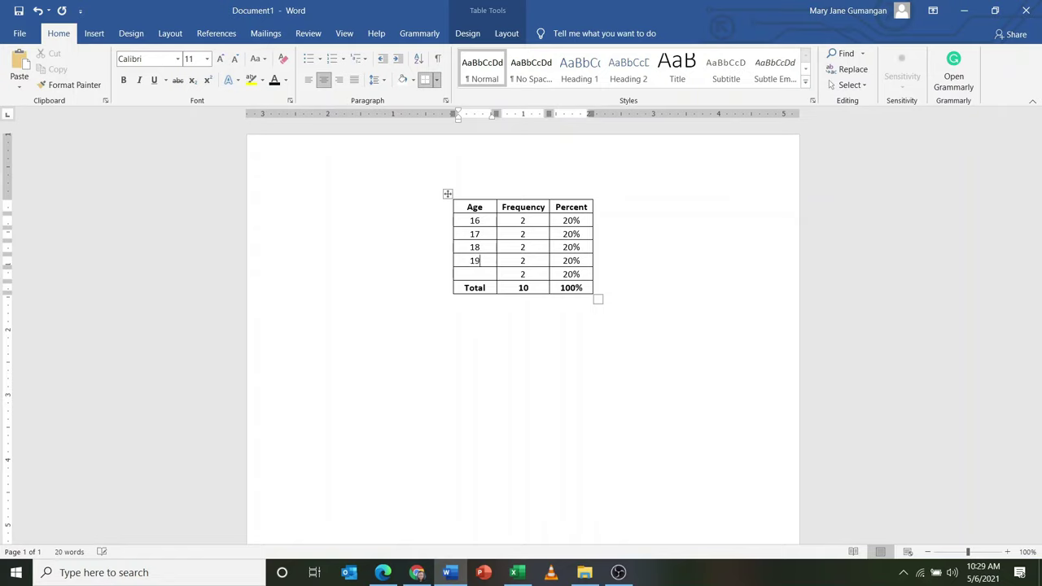
type(" above")
left_click(609, 363)
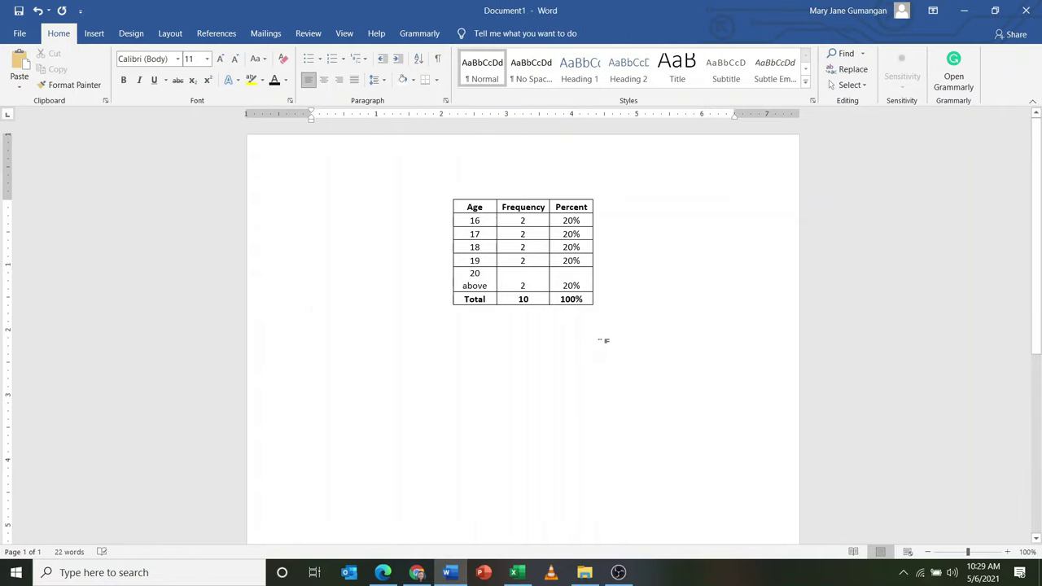